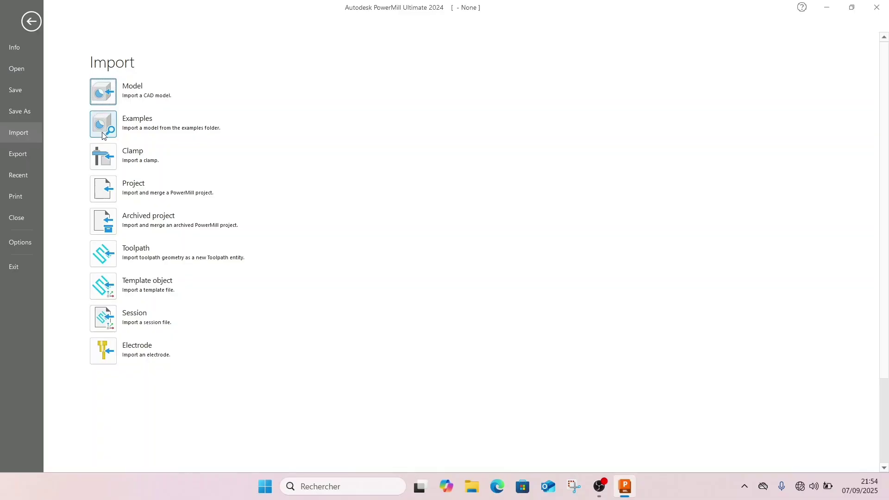
Import the example model chainsaw.ige from the examples folder and dismiss the translation information
{"action": "left_click", "coordinate": [103, 125]}
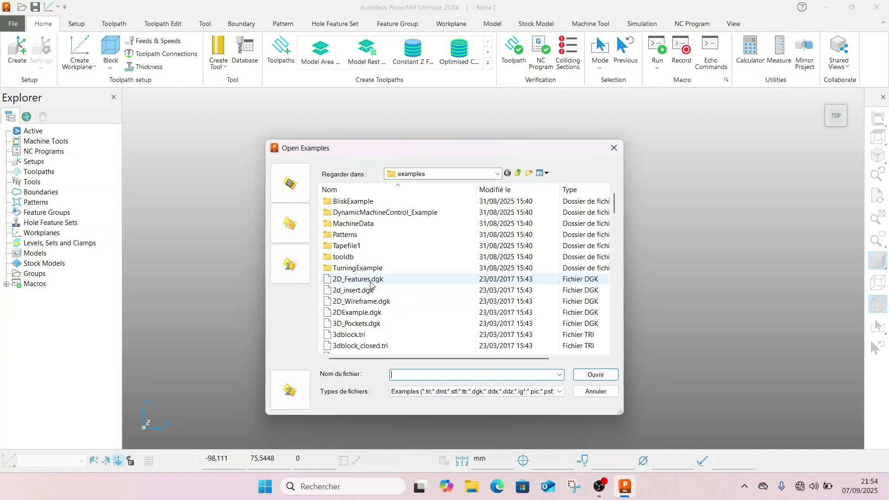
{"action": "type", "text": "ch"}
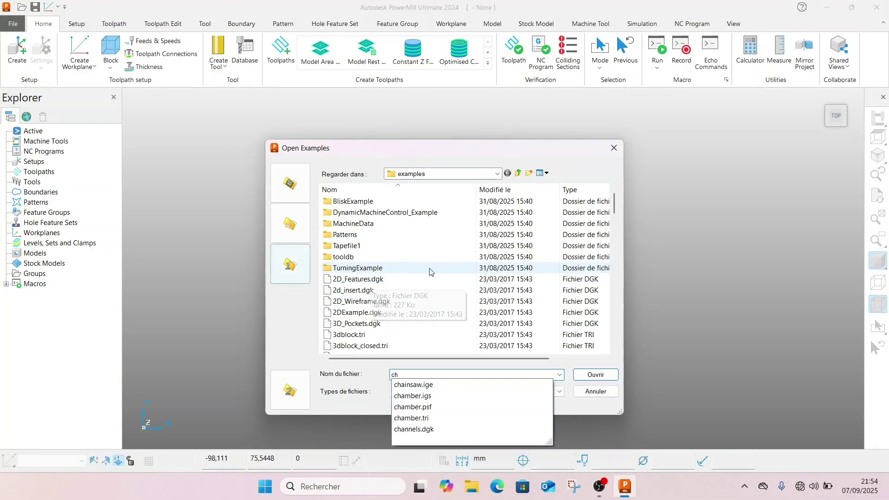
{"action": "left_click", "coordinate": [427, 385]}
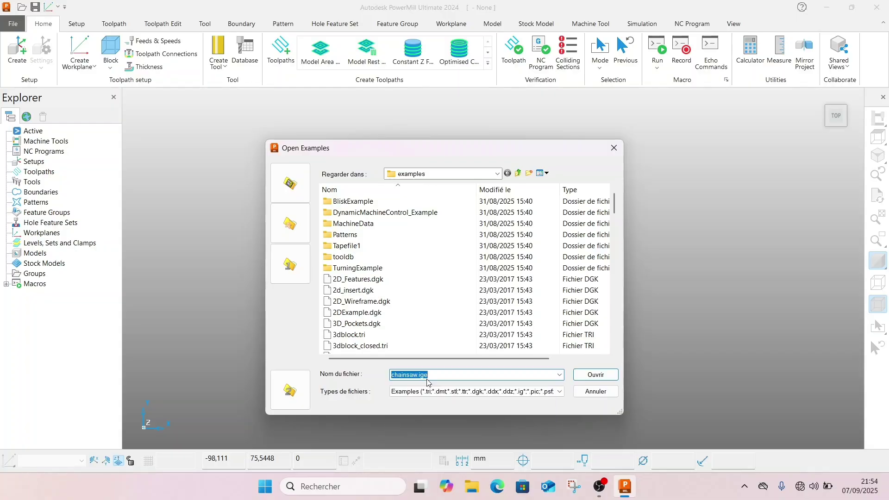
{"action": "left_click", "coordinate": [596, 374]}
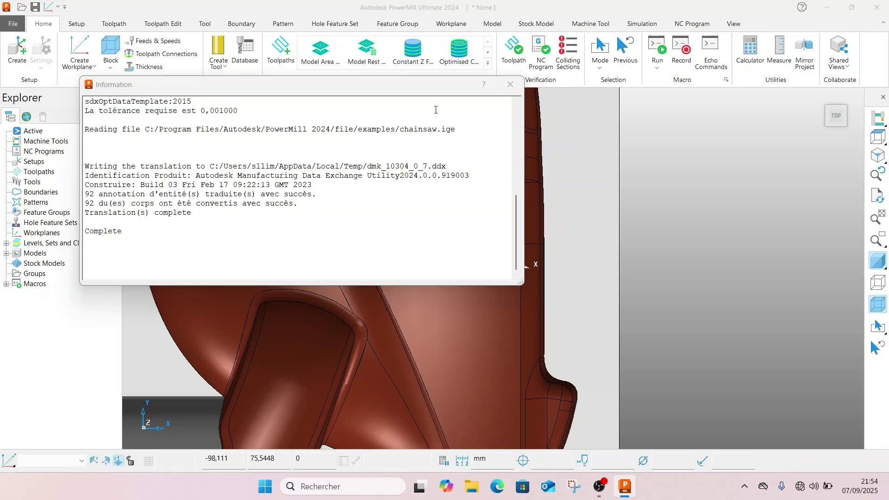
{"action": "scroll", "coordinate": [343, 183], "scroll_direction": "up", "scroll_amount": 1}
{"action": "scroll", "coordinate": [343, 183], "scroll_direction": "up", "scroll_amount": 4}
{"action": "scroll", "coordinate": [343, 184], "scroll_direction": "down", "scroll_amount": 4}
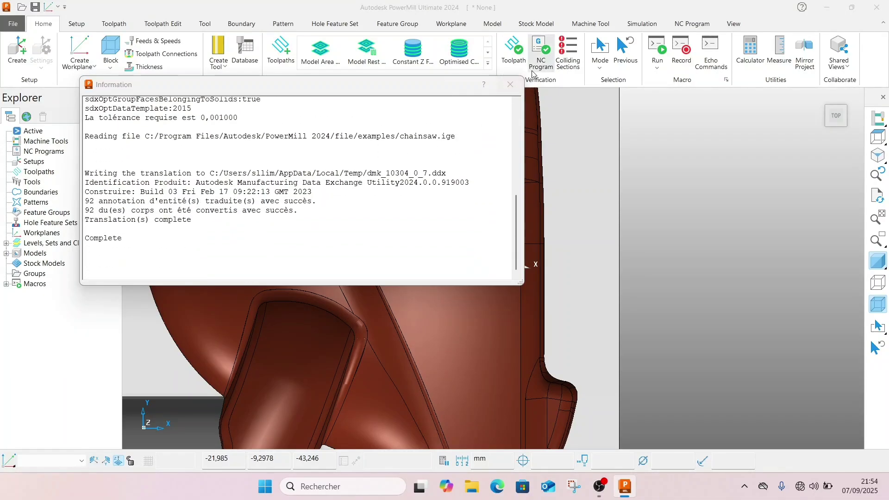
{"action": "left_click", "coordinate": [510, 85]}
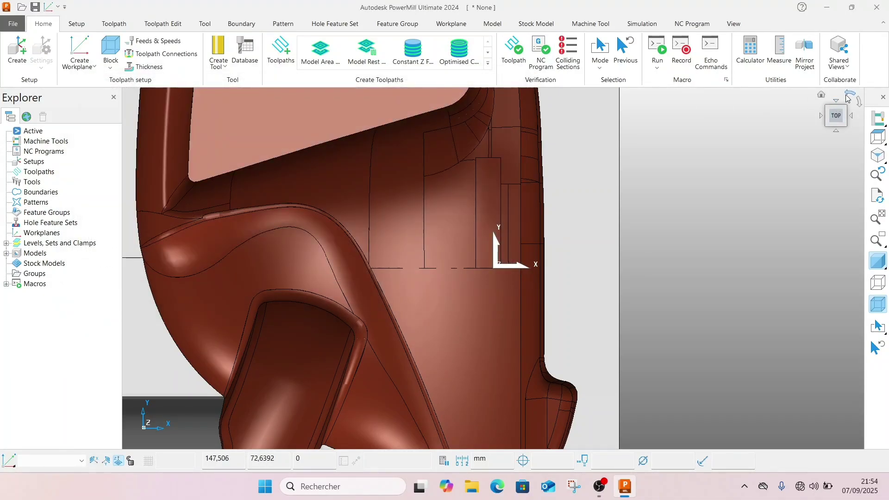
Calculate a box block from the model limits, set its coordinate system to Global Transform and accept it
{"action": "left_click", "coordinate": [835, 100]}
{"action": "middle_click_drag", "start_coordinate": [768, 146], "coordinate": [482, 257]}
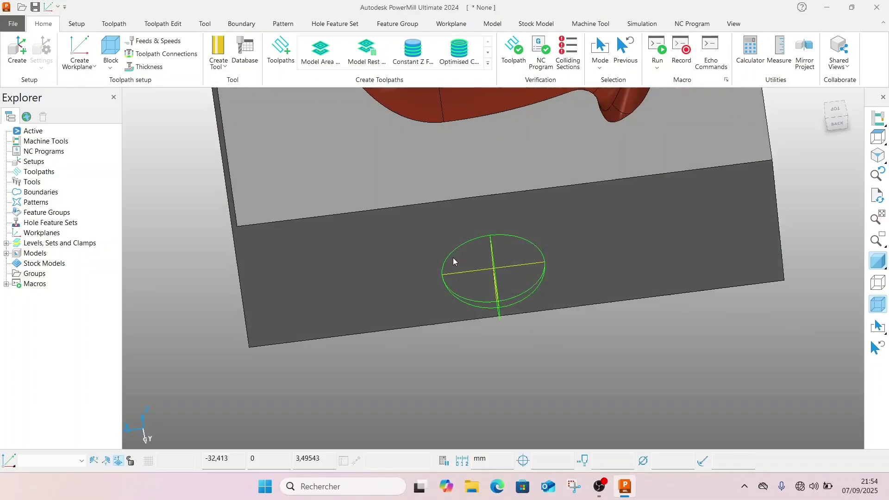
{"action": "scroll", "coordinate": [476, 175], "scroll_direction": "down", "scroll_amount": 5}
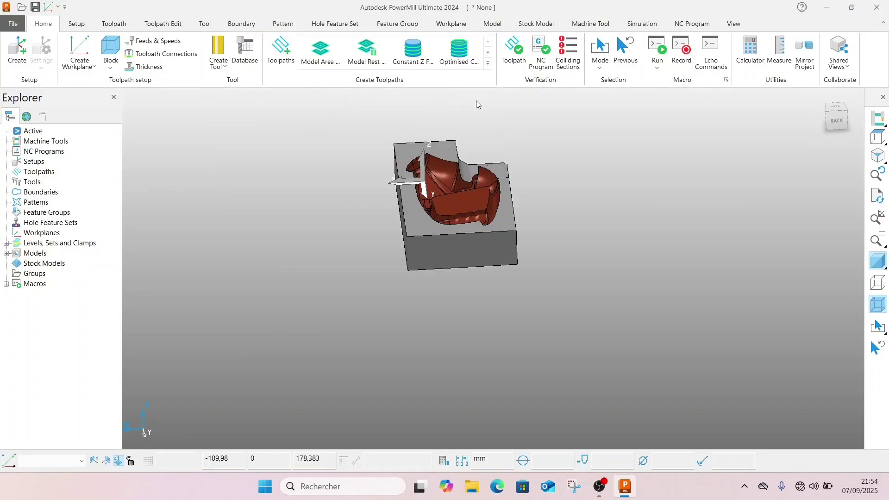
{"action": "left_click", "coordinate": [111, 49]}
{"action": "left_click", "coordinate": [230, 378]}
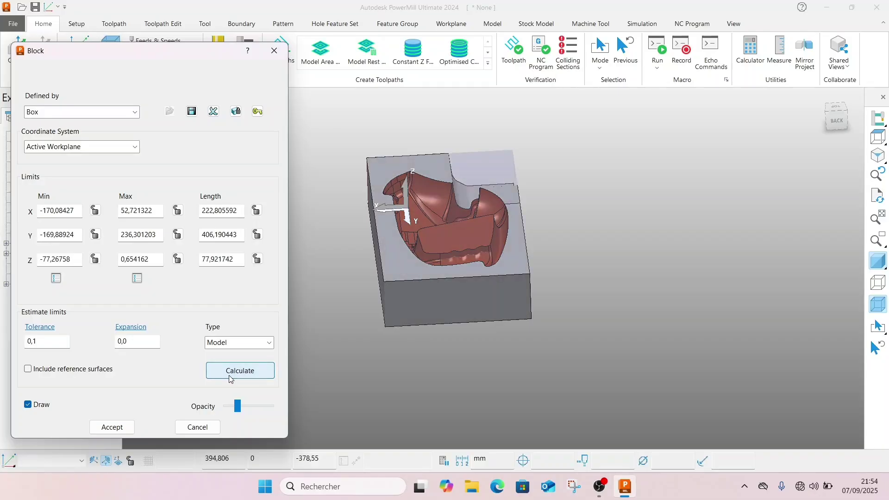
{"action": "left_click", "coordinate": [72, 146]}
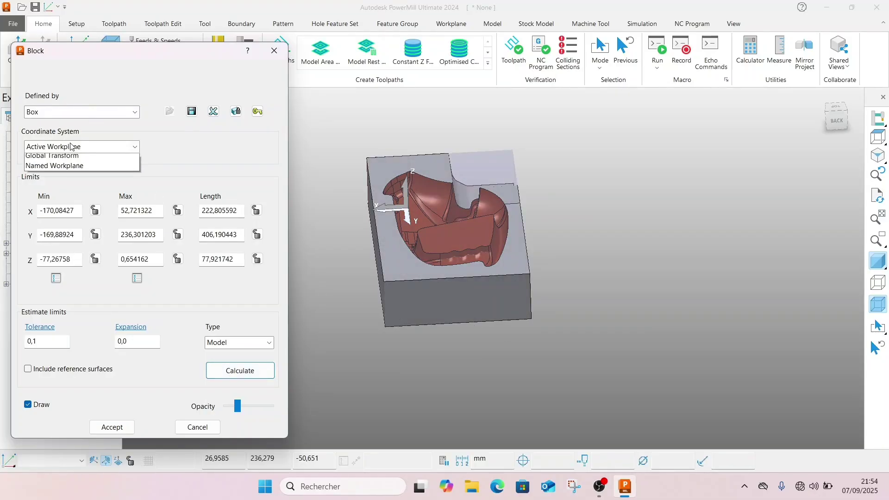
{"action": "left_click", "coordinate": [43, 170]}
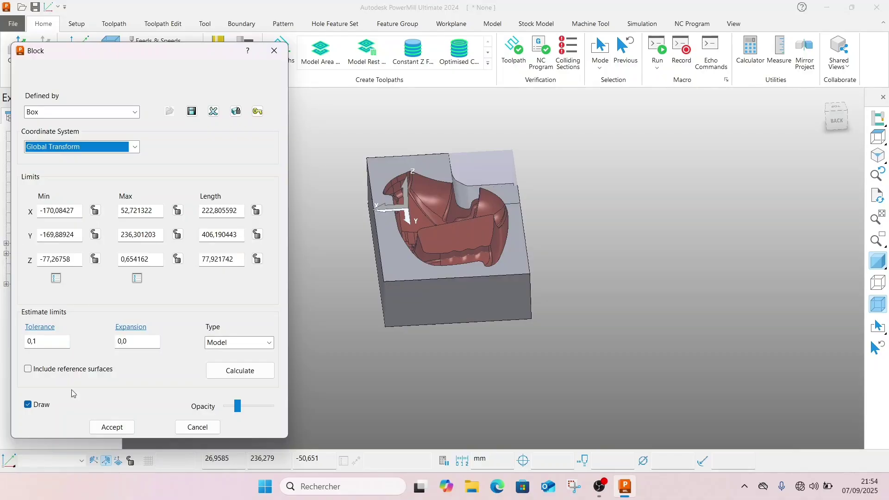
{"action": "left_click", "coordinate": [107, 431]}
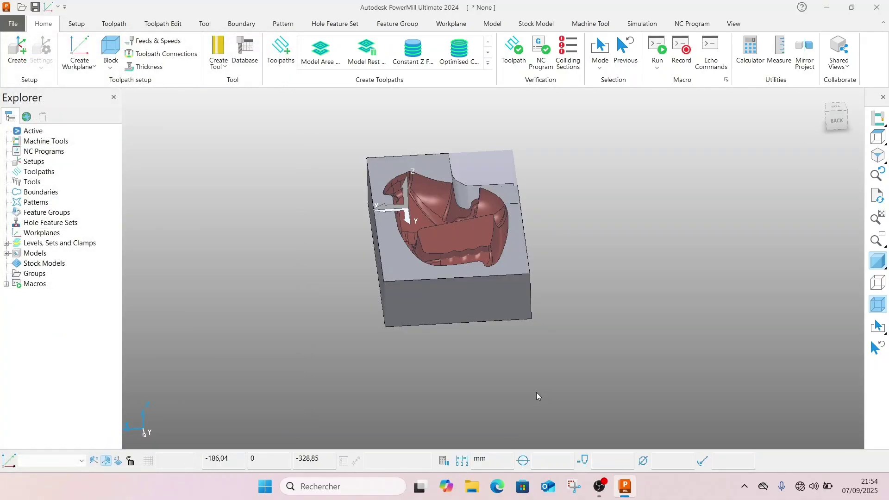
Create an end mill tool with a diameter of 20 mm
{"action": "middle_click_drag", "start_coordinate": [460, 399], "coordinate": [265, 169]}
{"action": "scroll", "coordinate": [443, 184], "scroll_direction": "up", "scroll_amount": 4}
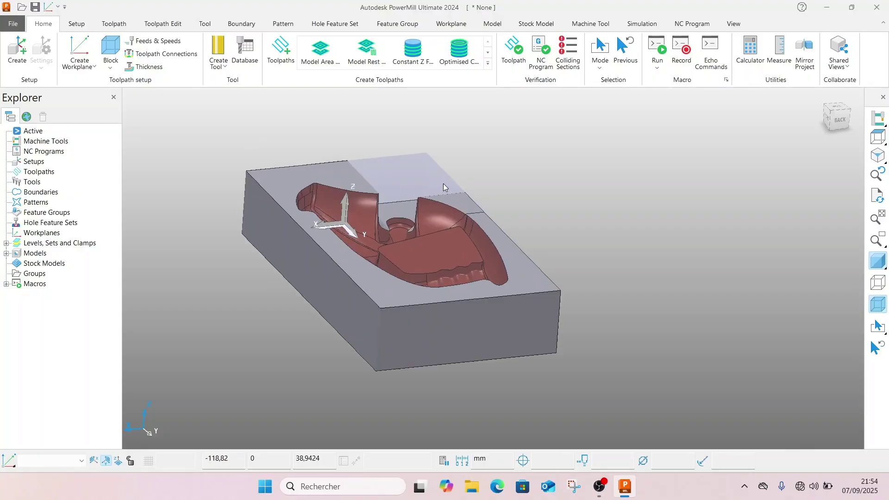
{"action": "left_click", "coordinate": [220, 68]}
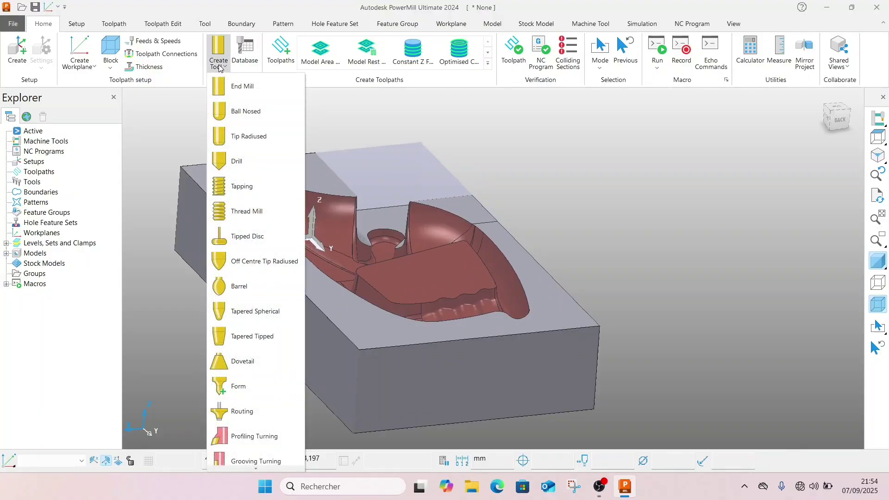
{"action": "left_click", "coordinate": [251, 92]}
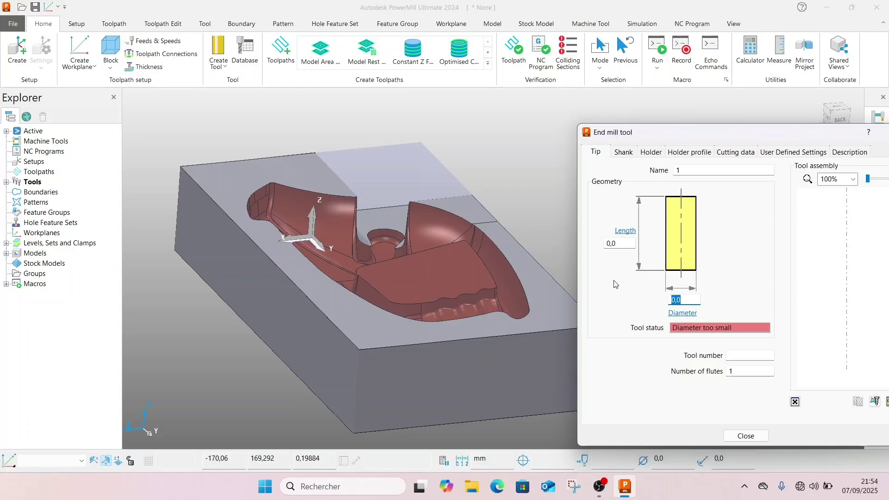
{"action": "scroll", "coordinate": [447, 204], "scroll_direction": "down", "scroll_amount": 3}
{"action": "middle_click_drag", "start_coordinate": [447, 203], "coordinate": [467, 188]}
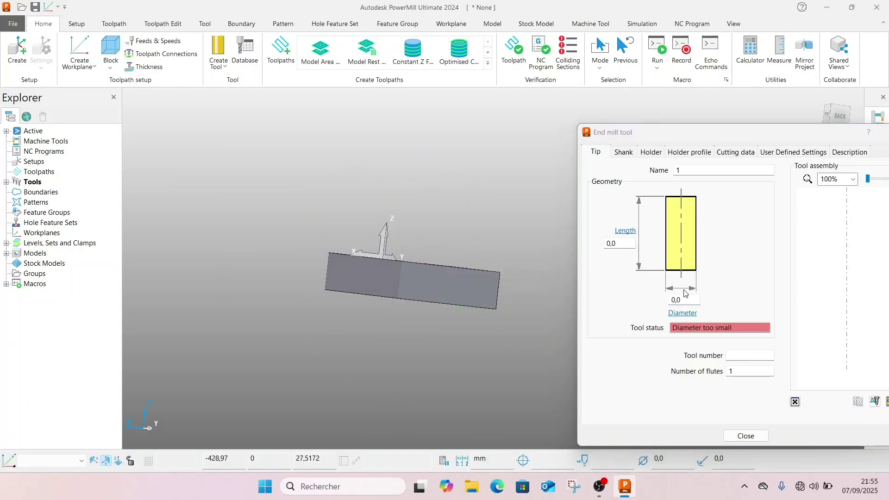
{"action": "left_click", "coordinate": [658, 300]}
{"action": "type", "text": "2"}
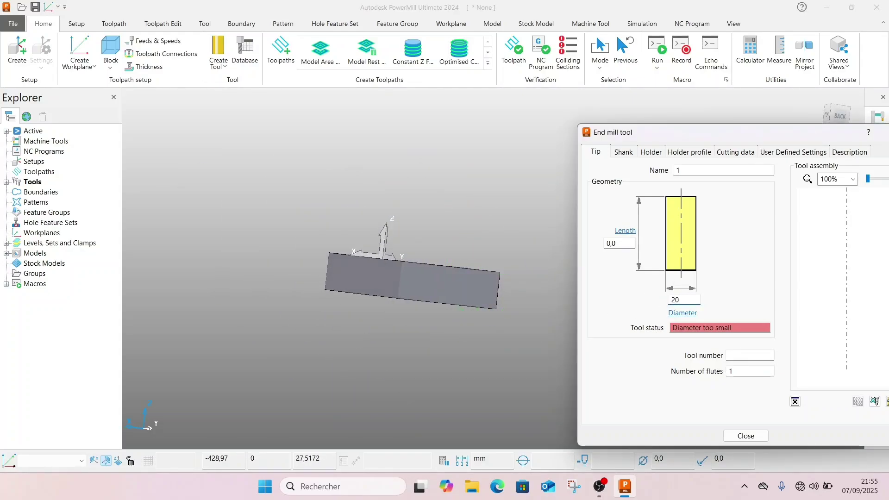
{"action": "type", "text": "0"}
{"action": "left_click", "coordinate": [522, 168]}
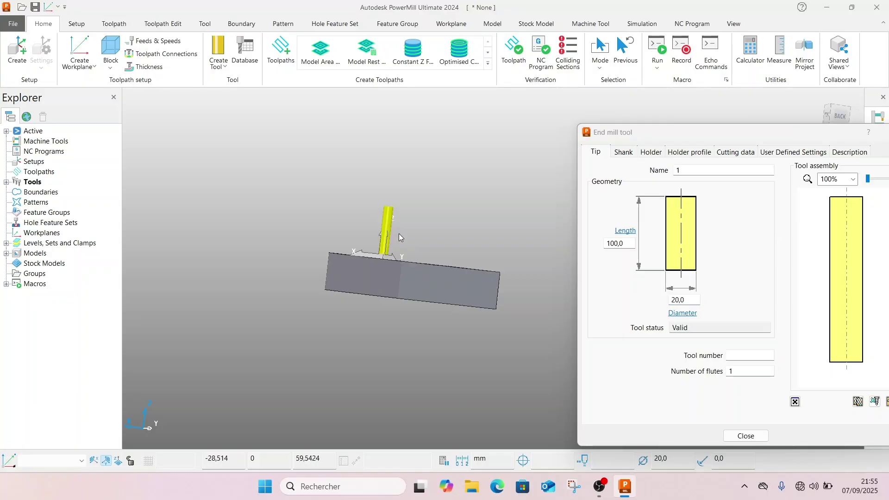
Set the end mill's tip length to 60 mm and add a shank component with the default dimensions
{"action": "middle_click_drag", "start_coordinate": [399, 233], "coordinate": [530, 311]}
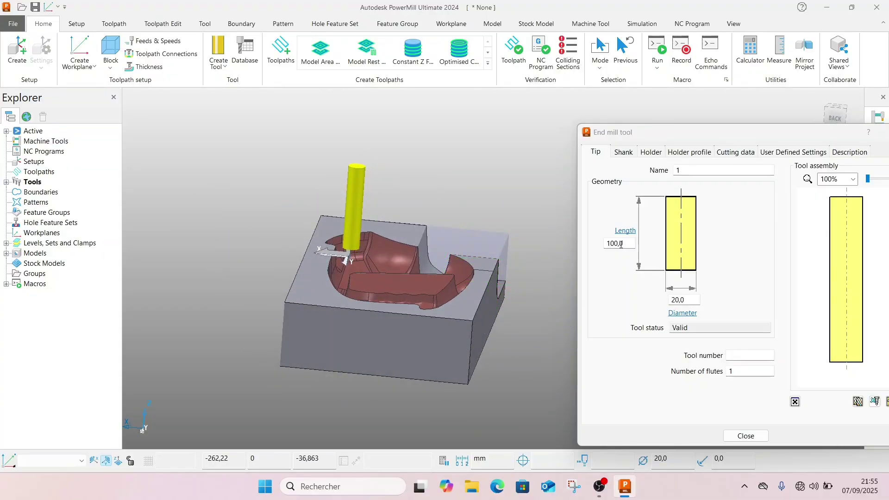
{"action": "left_click_drag", "start_coordinate": [620, 246], "coordinate": [598, 244]}
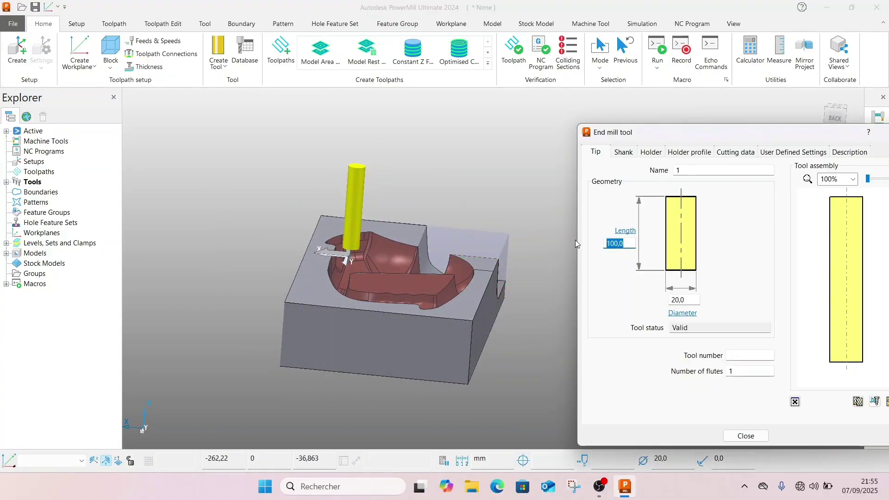
{"action": "type", "text": "60"}
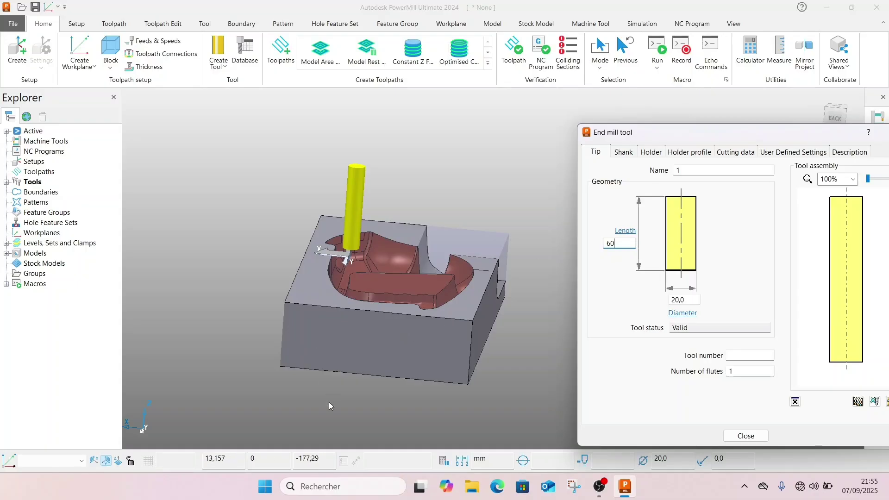
{"action": "left_click", "coordinate": [569, 162]}
{"action": "left_click", "coordinate": [624, 153]}
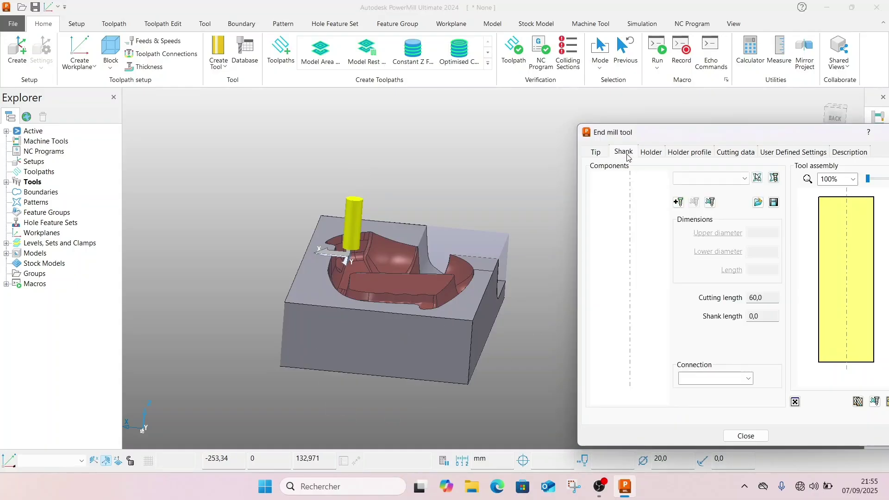
{"action": "left_click", "coordinate": [679, 203]}
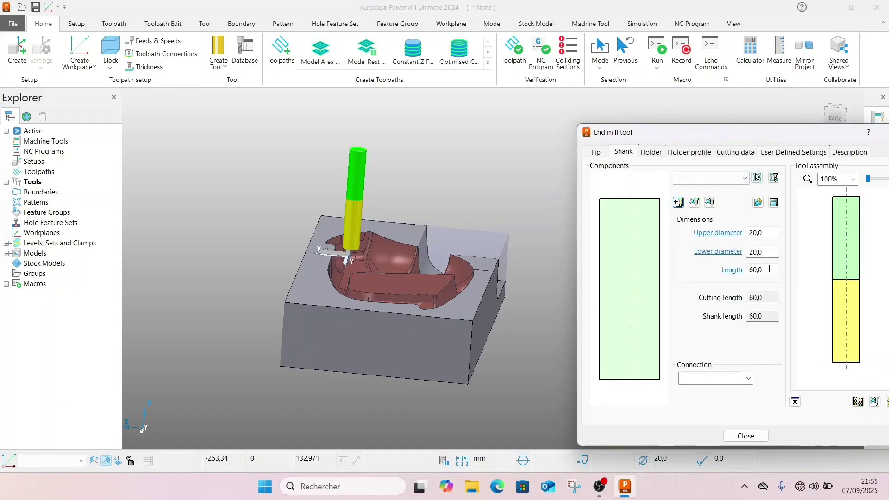
{"action": "left_click", "coordinate": [662, 153]}
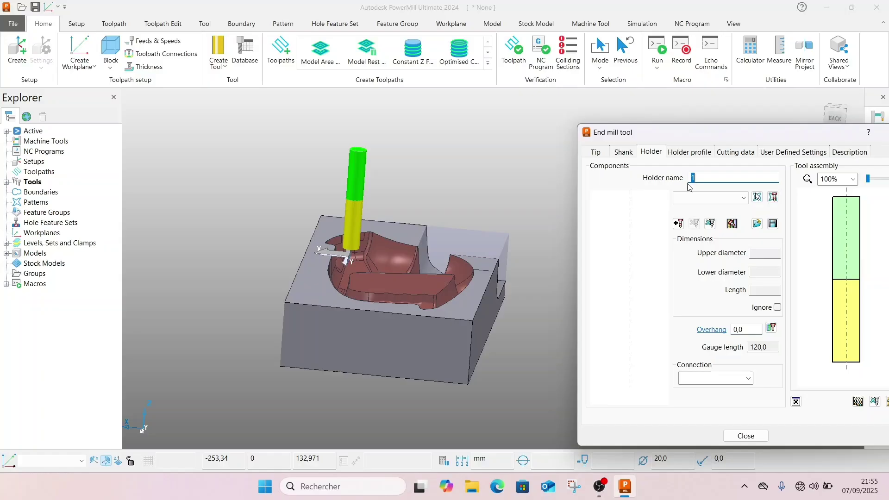
{"action": "left_click", "coordinate": [679, 223]}
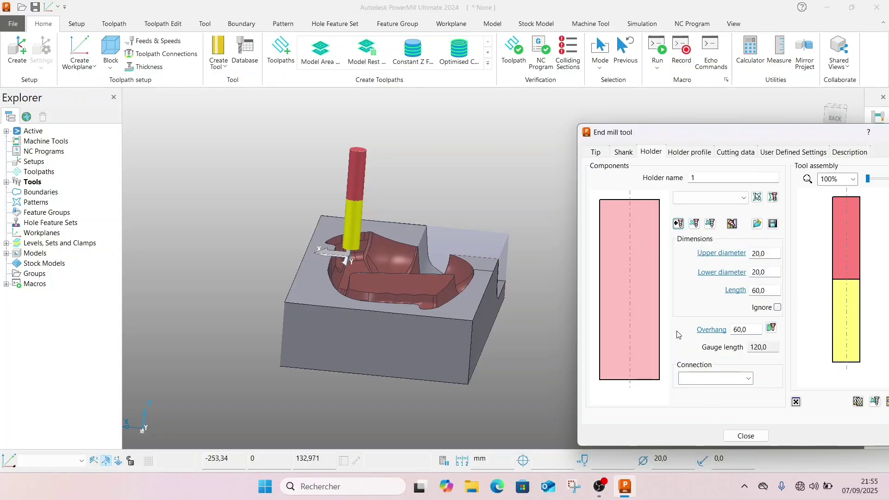
{"action": "left_click", "coordinate": [694, 224]}
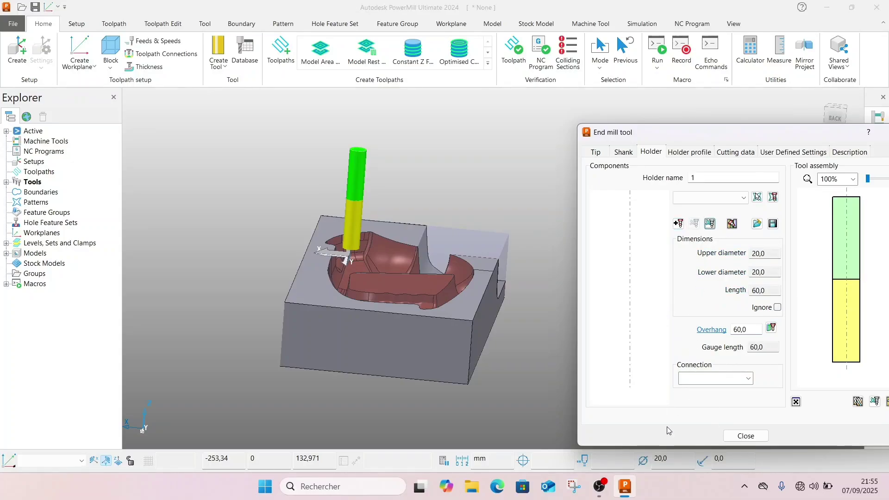
Search the tool database for holders for the end mill without any filters, and close the search
{"action": "left_click", "coordinate": [732, 223]}
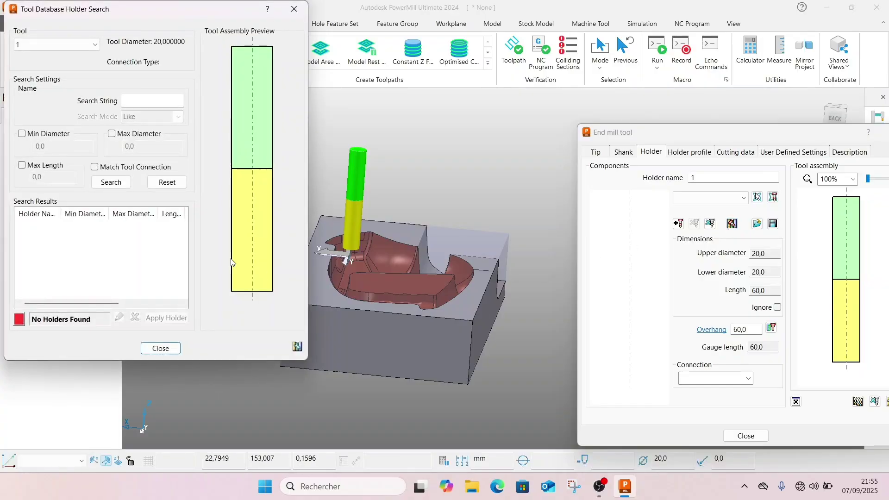
{"action": "left_click", "coordinate": [111, 182]}
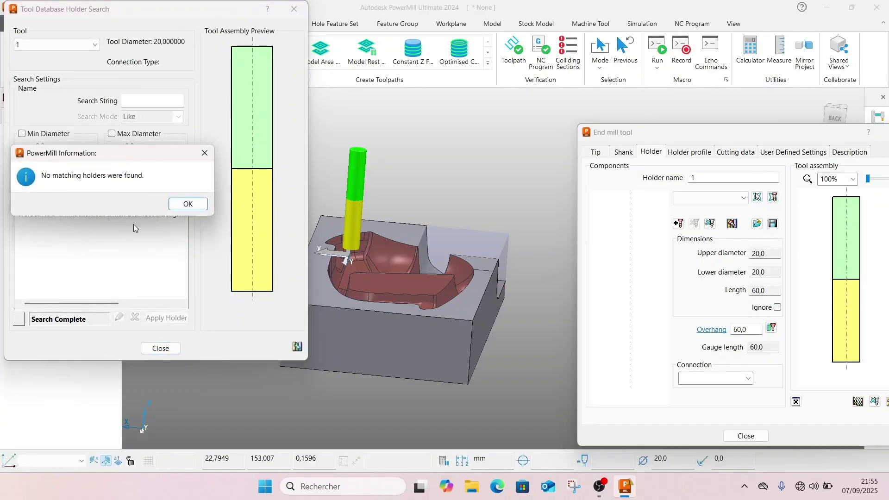
{"action": "left_click", "coordinate": [188, 204]}
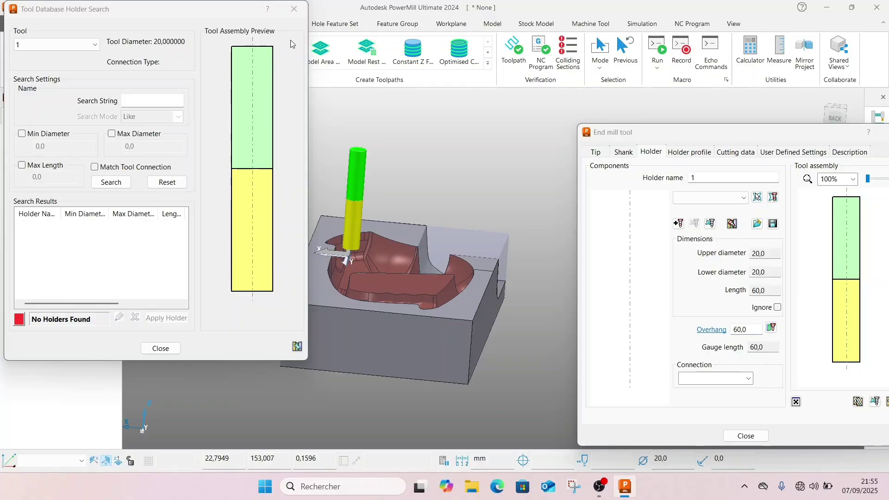
{"action": "left_click", "coordinate": [295, 11]}
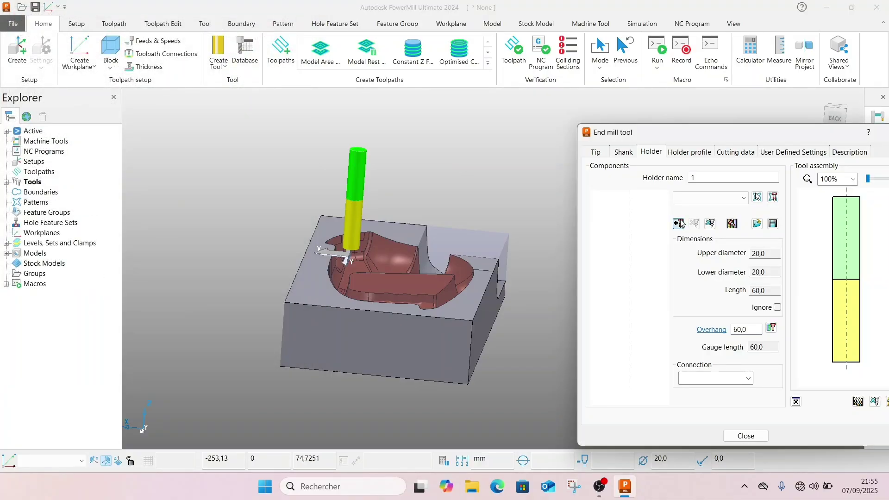
Add a tapered holder component to the end mill with a 30 mm upper diameter and a 20 mm lower diameter
{"action": "left_click", "coordinate": [677, 223]}
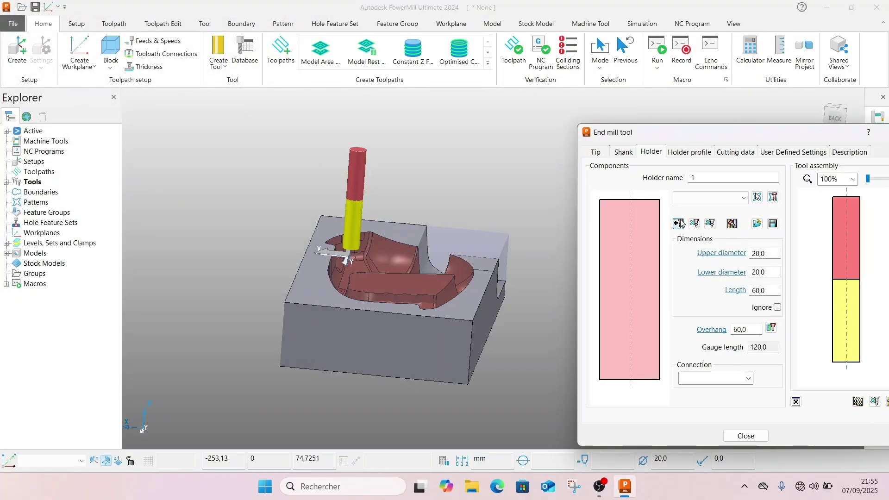
{"action": "double_click", "coordinate": [764, 271]}
{"action": "type", "text": "30"}
{"action": "left_click", "coordinate": [524, 348]}
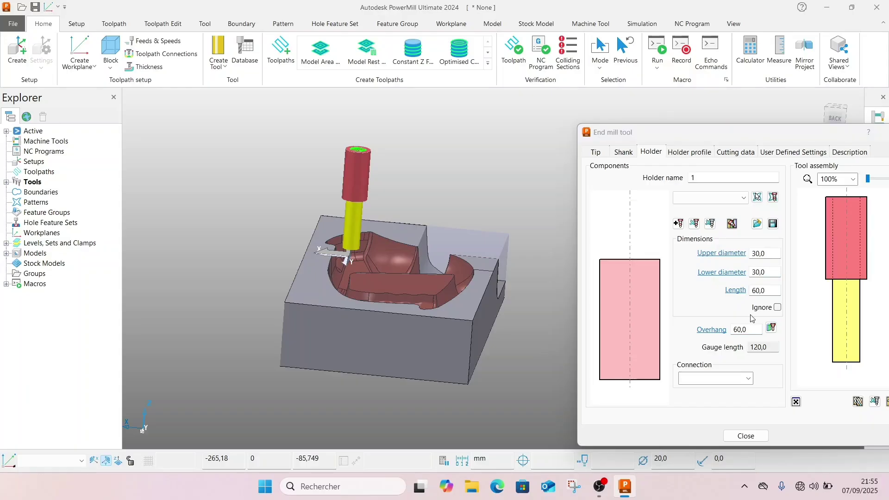
{"action": "left_click", "coordinate": [741, 277]}
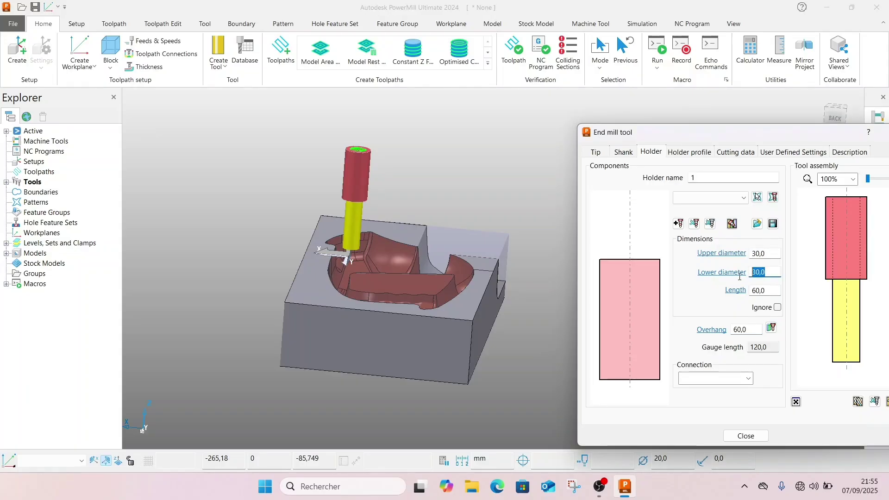
{"action": "type", "text": "20"}
{"action": "left_click", "coordinate": [515, 361]}
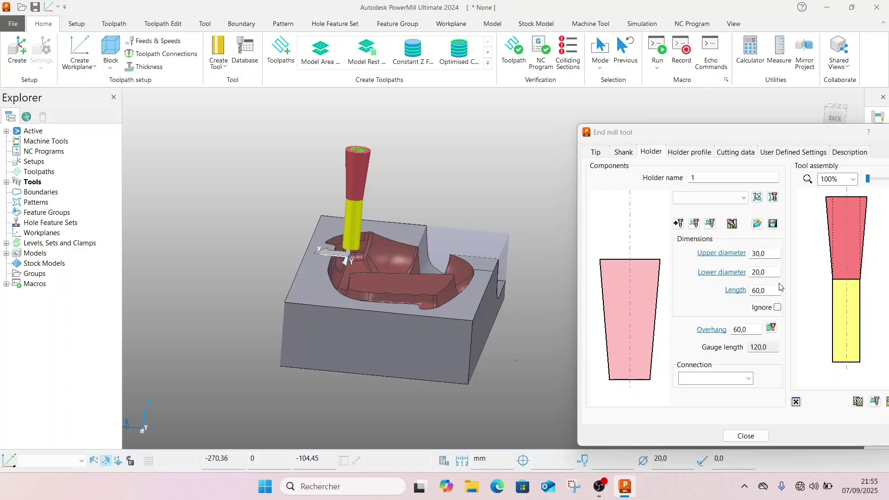
Set the tapered holder component's length to 80 mm and the tool overhang to 80 mm
{"action": "left_click", "coordinate": [726, 292]}
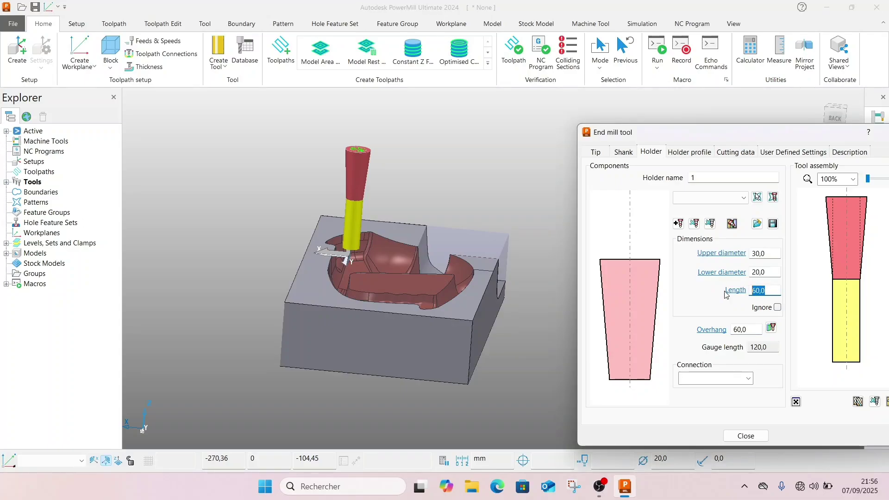
{"action": "type", "text": "80"}
{"action": "left_click", "coordinate": [525, 396]}
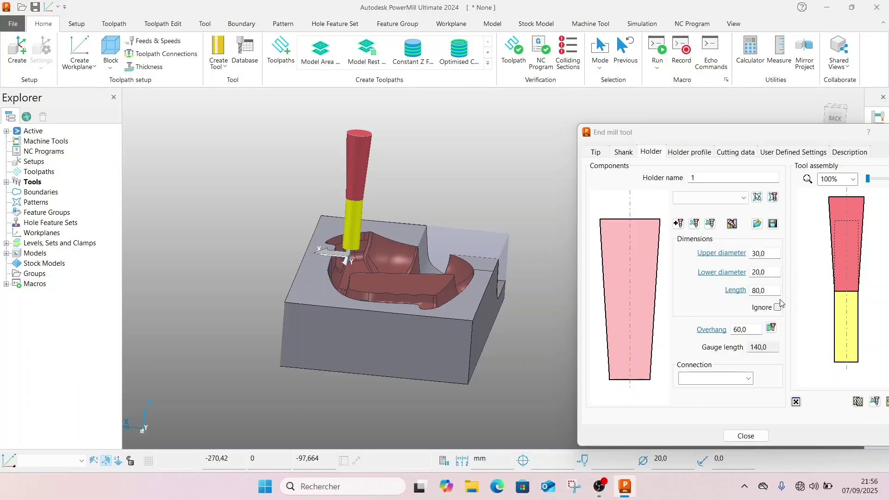
{"action": "left_click", "coordinate": [753, 330]}
{"action": "type", "text": "80"}
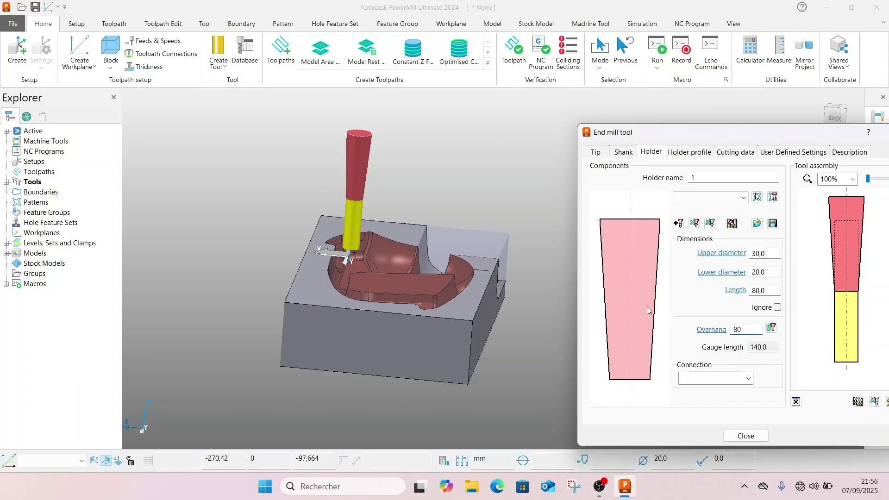
{"action": "left_click", "coordinate": [509, 371]}
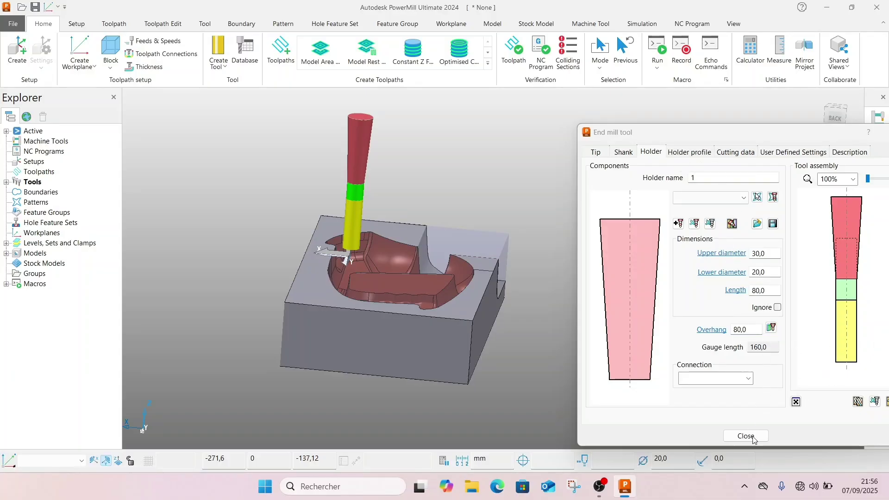
Add a second holder component with 63 mm upper and lower diameters and a 26 mm length, and finish the tool definition
{"action": "left_click", "coordinate": [679, 224]}
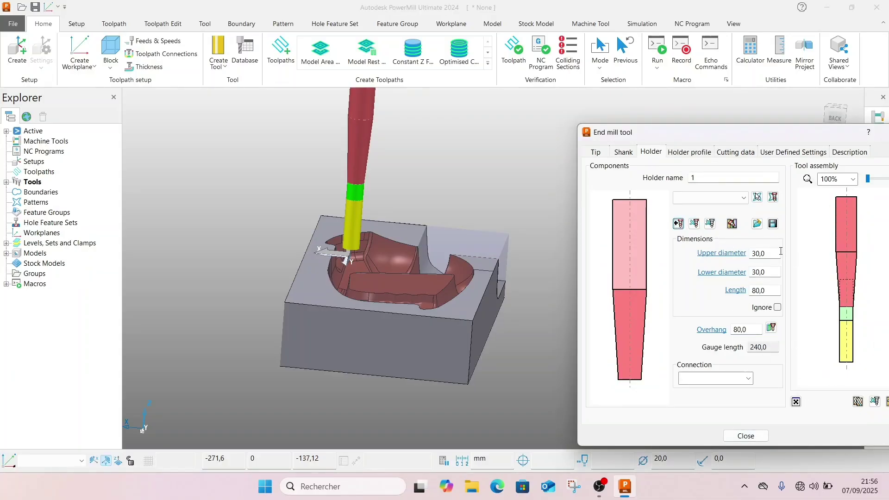
{"action": "left_click", "coordinate": [733, 254]}
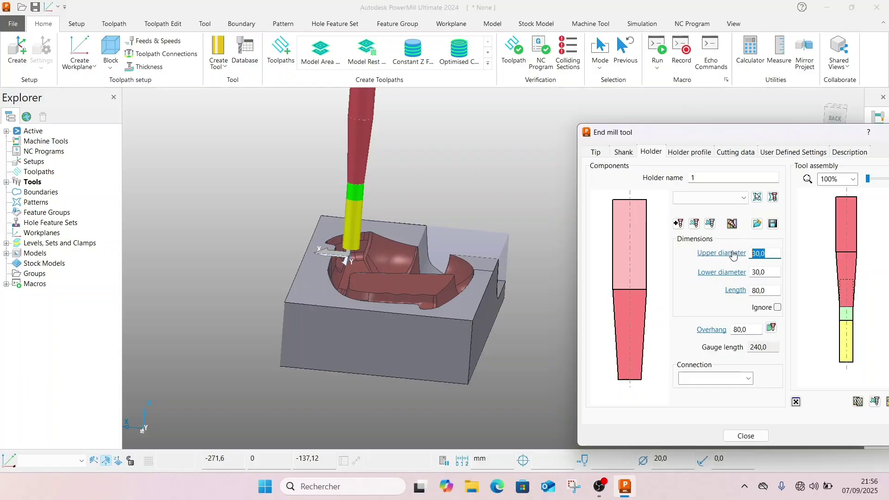
{"action": "type", "text": "63"}
{"action": "key", "text": "Tab"}
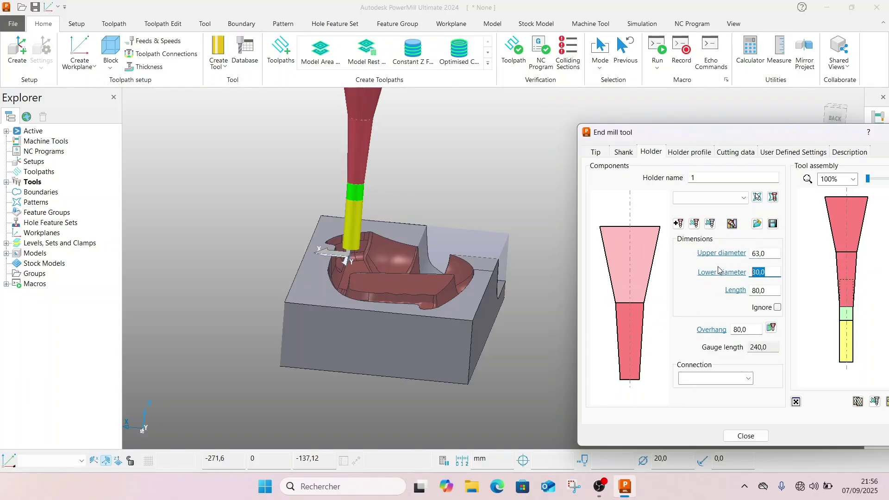
{"action": "type", "text": "63"}
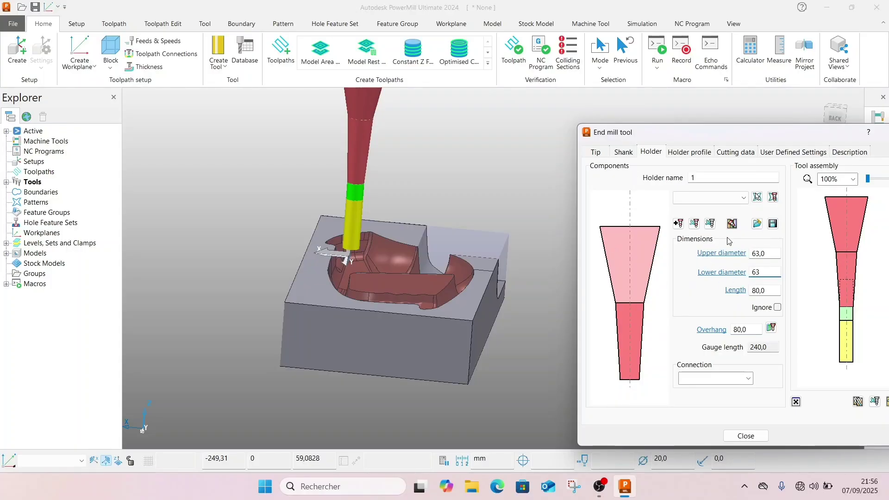
{"action": "left_click", "coordinate": [769, 291]}
{"action": "double_click", "coordinate": [771, 291]}
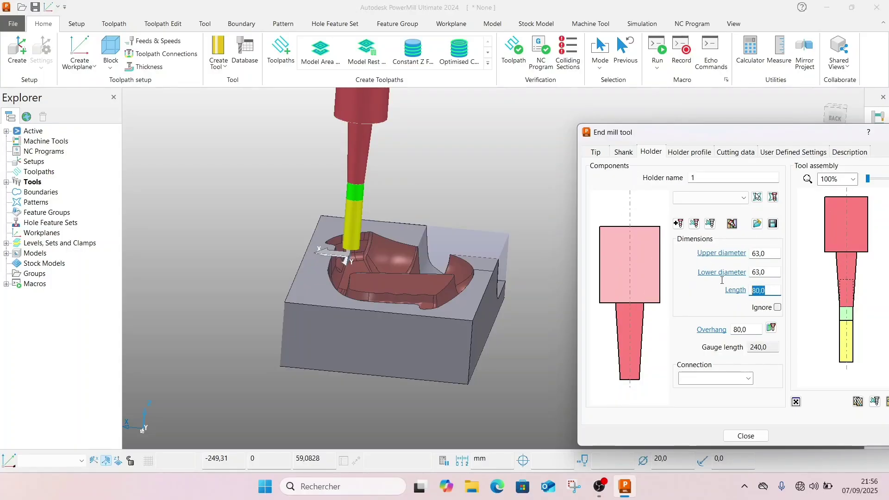
{"action": "type", "text": "26"}
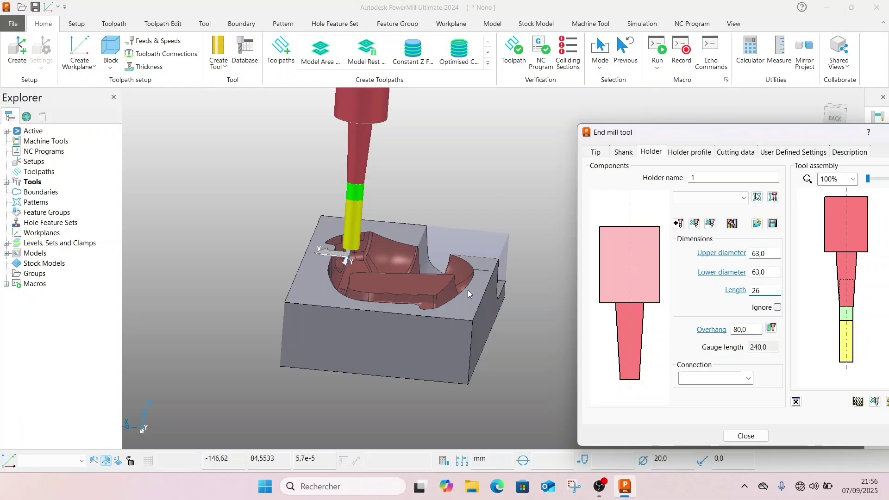
{"action": "left_click", "coordinate": [505, 379]}
{"action": "left_click", "coordinate": [746, 436]}
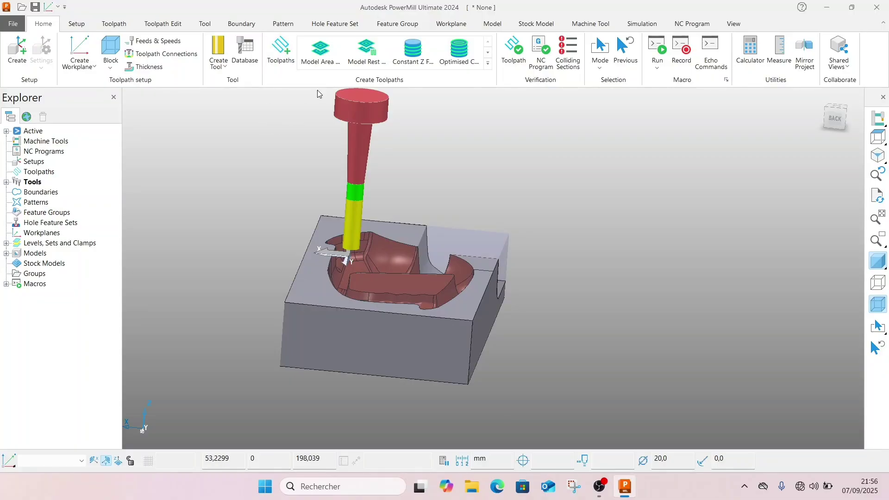
Create a new toolpath with the Model Area Clearance strategy from the 3D Area Clearance category
{"action": "left_click", "coordinate": [287, 54]}
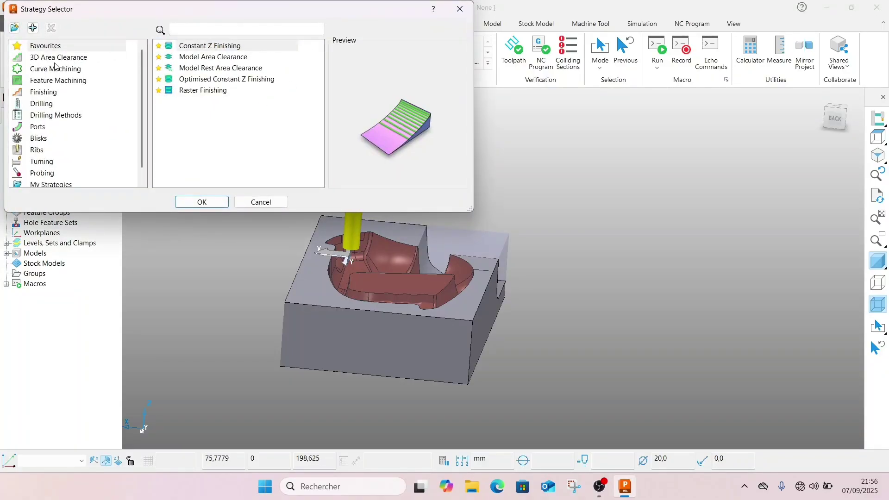
{"action": "left_click", "coordinate": [46, 58]}
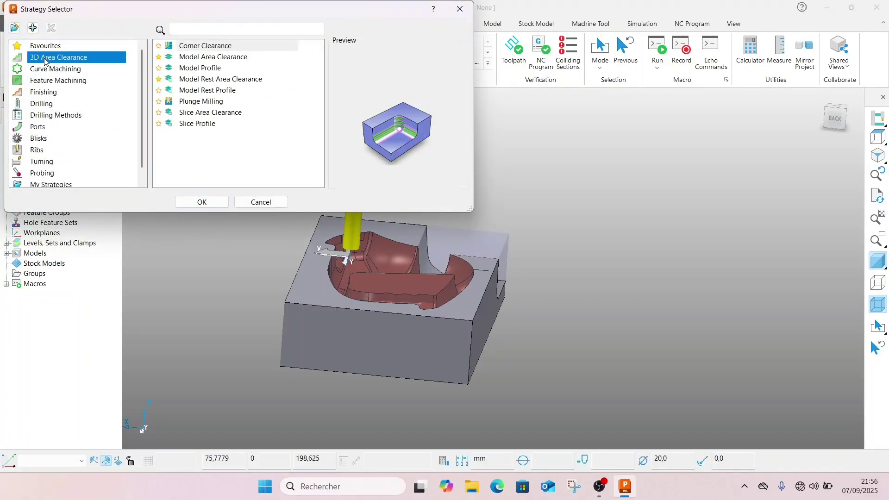
{"action": "left_click", "coordinate": [209, 58]}
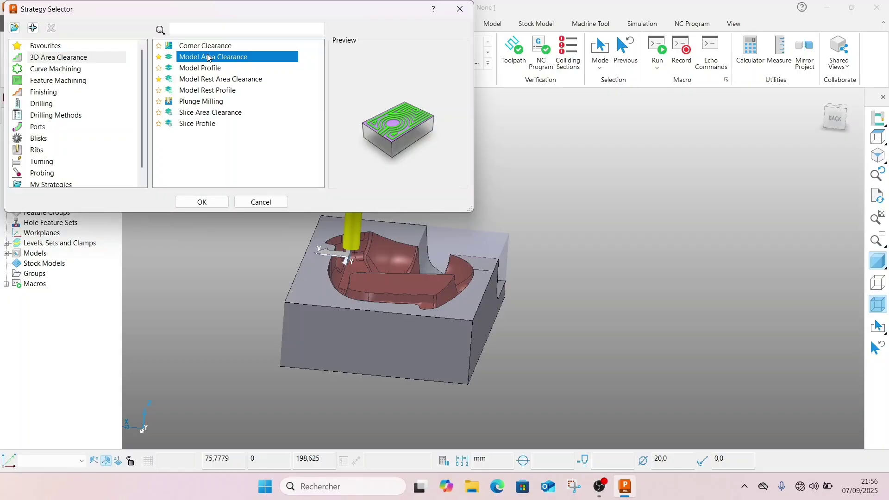
{"action": "left_click", "coordinate": [223, 199]}
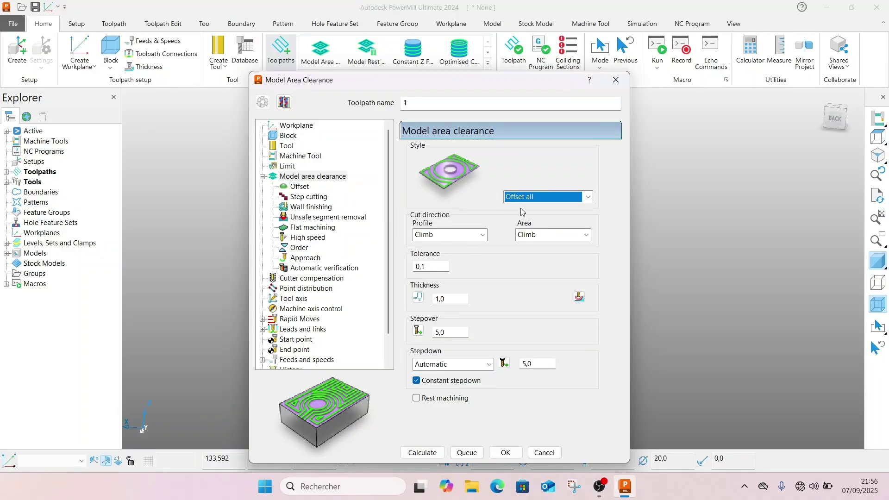
Use the Offset all style for the area clearance toolpath and set its stepover to 6 mm
{"action": "left_click", "coordinate": [544, 197]}
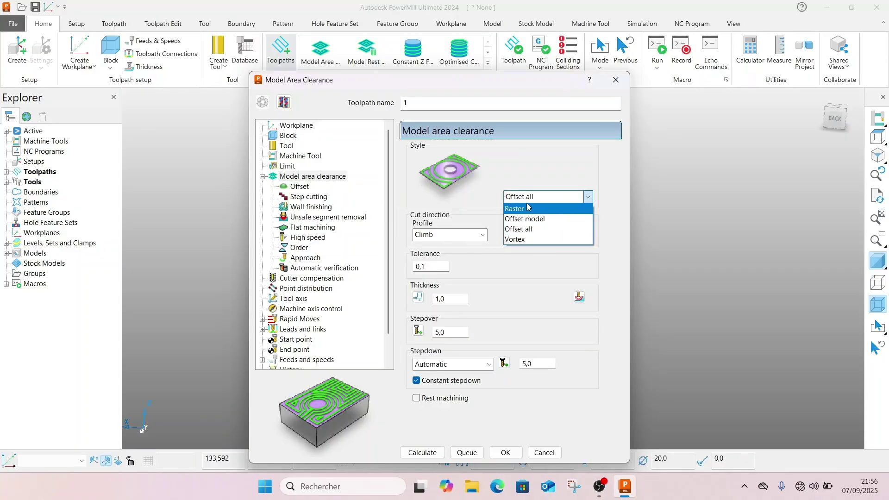
{"action": "left_click", "coordinate": [520, 230]}
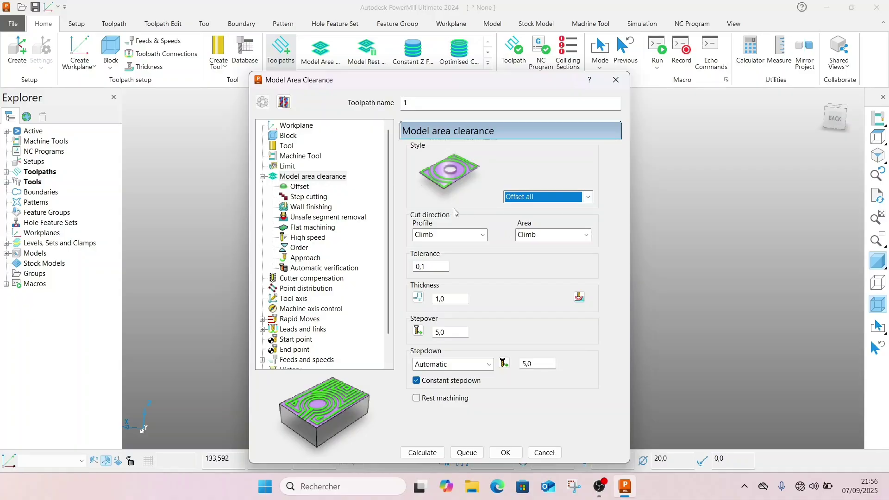
{"action": "left_click", "coordinate": [535, 197]}
{"action": "left_click", "coordinate": [527, 229]}
{"action": "left_click", "coordinate": [453, 332]}
{"action": "double_click", "coordinate": [452, 333]}
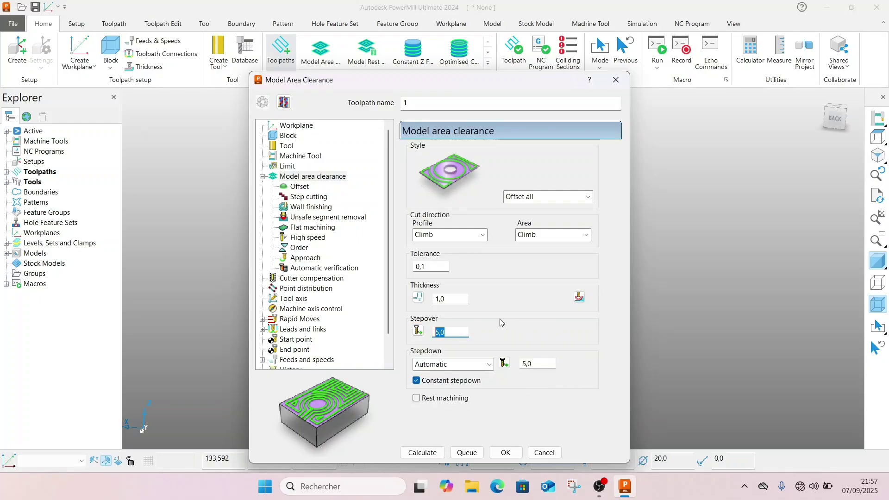
{"action": "type", "text": "6"}
Enable the Spiral option in the offset settings and turn on step cutting for the toolpath
{"action": "left_click", "coordinate": [296, 188]}
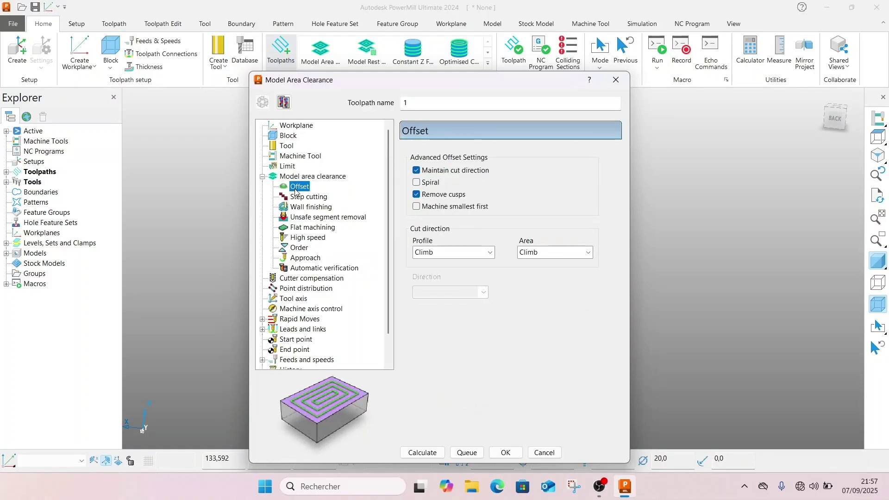
{"action": "left_click", "coordinate": [416, 181]}
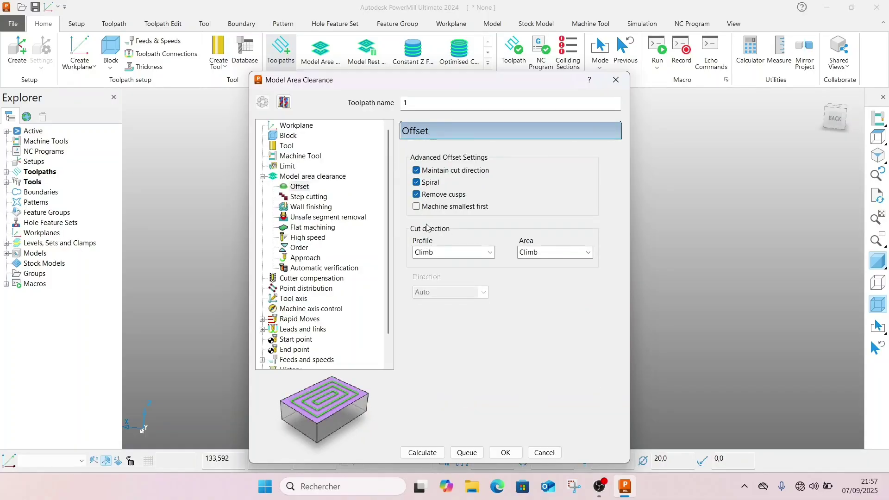
{"action": "left_click", "coordinate": [294, 198]}
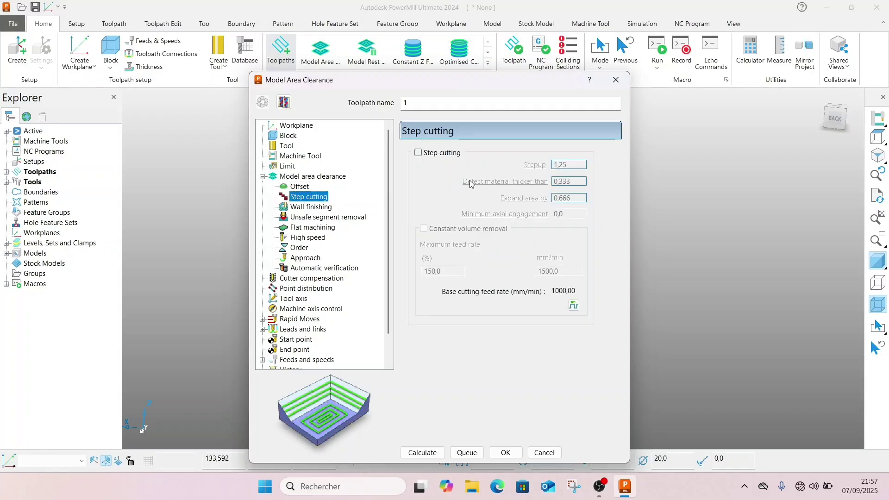
{"action": "left_click", "coordinate": [426, 154]}
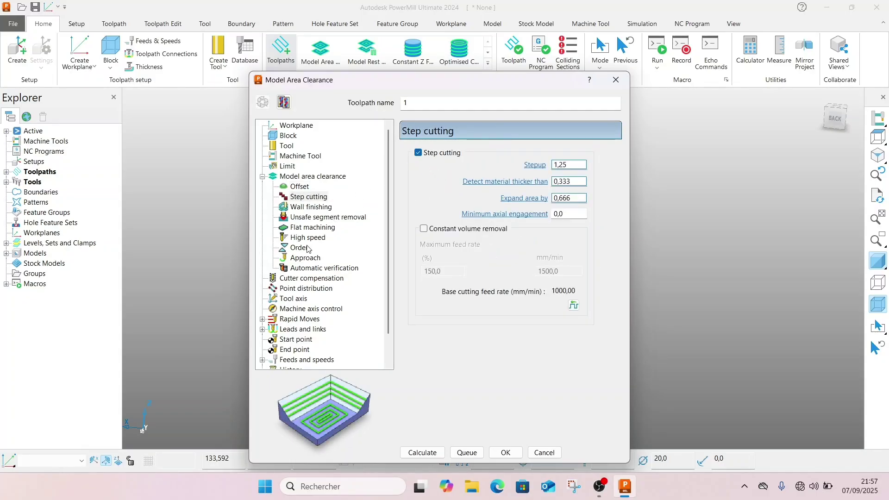
Review the toolpath's wall finishing, flat machining, unsafe segment removal, order, approach and automatic verification settings
{"action": "left_click", "coordinate": [309, 207]}
{"action": "left_click", "coordinate": [311, 228]}
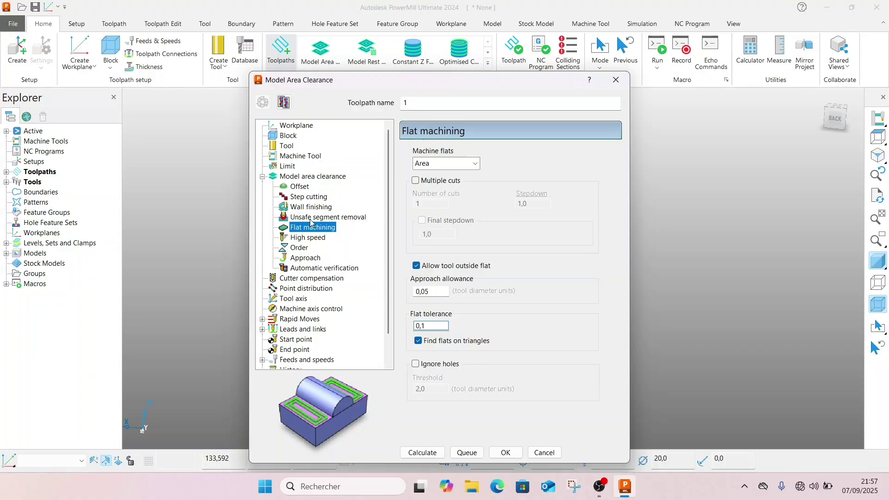
{"action": "left_click", "coordinate": [311, 218]}
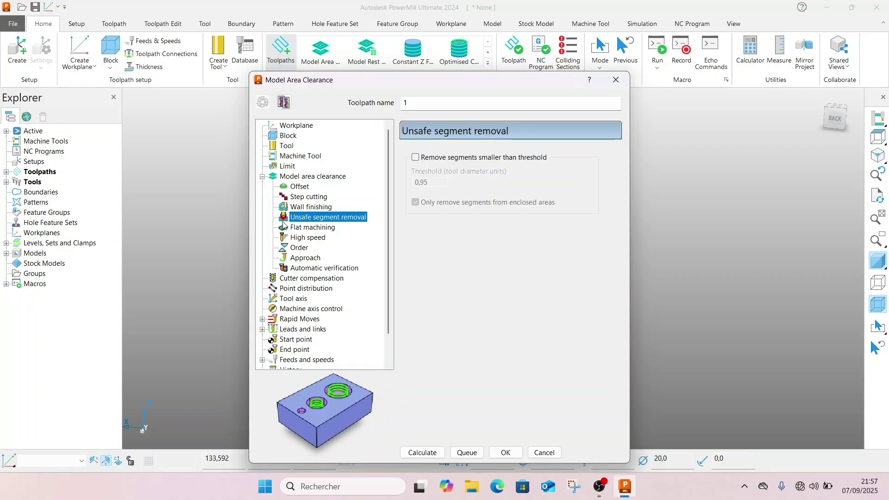
{"action": "left_click", "coordinate": [299, 228]}
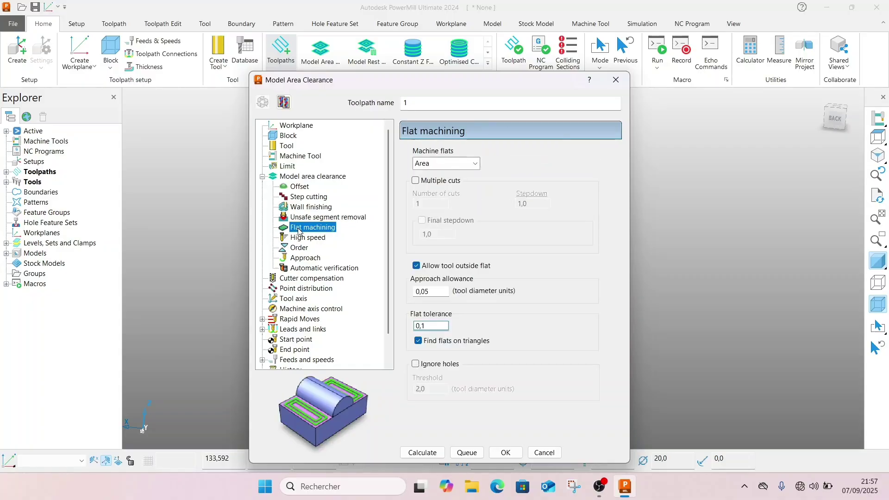
{"action": "left_click", "coordinate": [309, 247]}
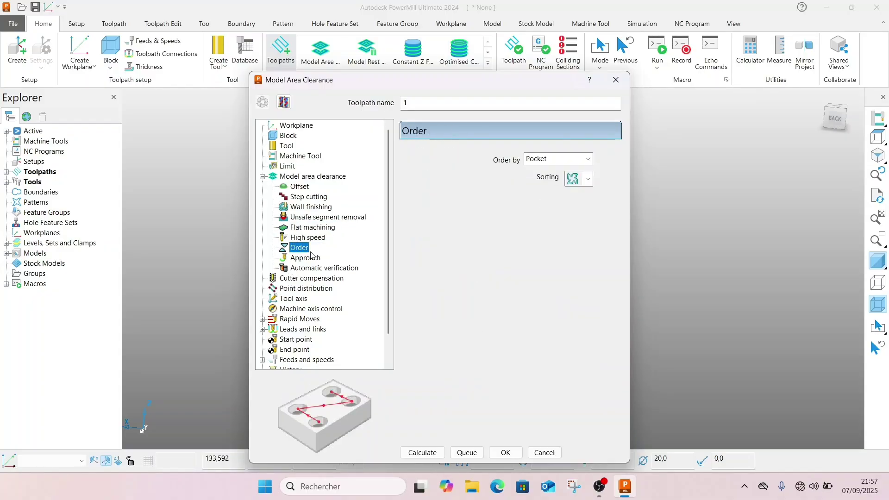
{"action": "left_click", "coordinate": [307, 259]}
{"action": "left_click", "coordinate": [304, 269]}
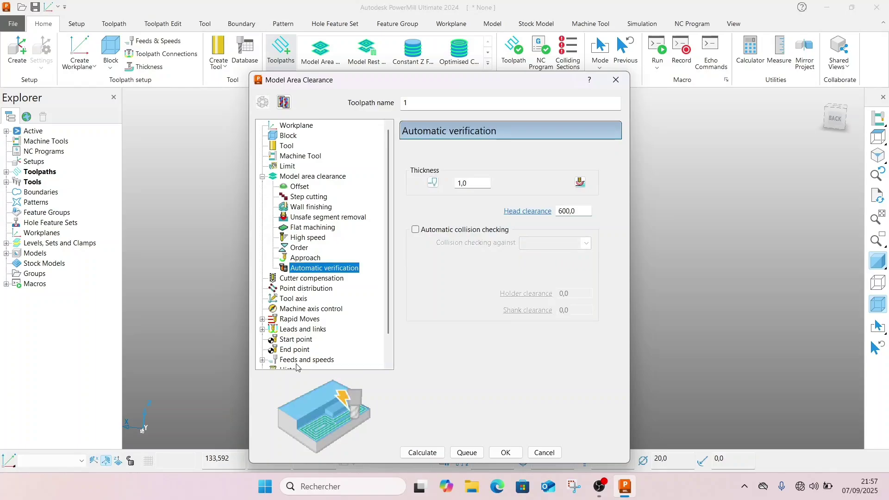
Set the first lead-in choice to Ramp with a circle diameter of 0.8 TDU
{"action": "scroll", "coordinate": [317, 307], "scroll_direction": "down", "scroll_amount": 1}
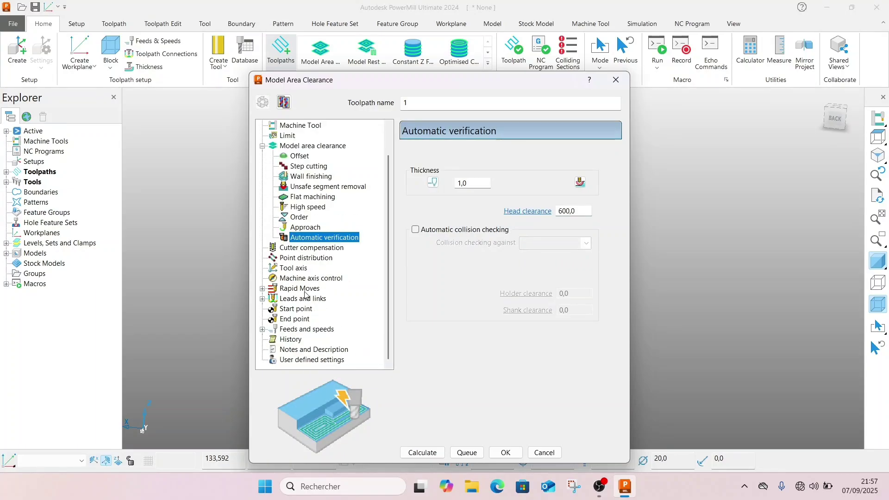
{"action": "left_click", "coordinate": [262, 299]}
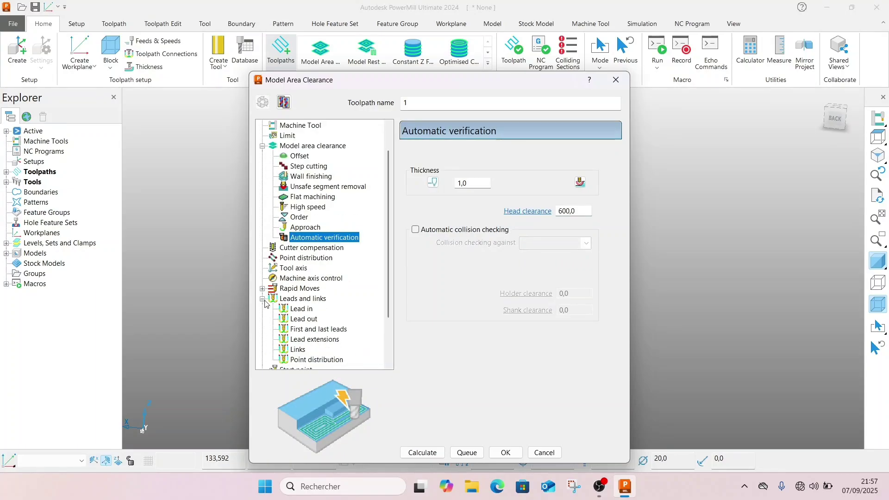
{"action": "left_click", "coordinate": [300, 309]}
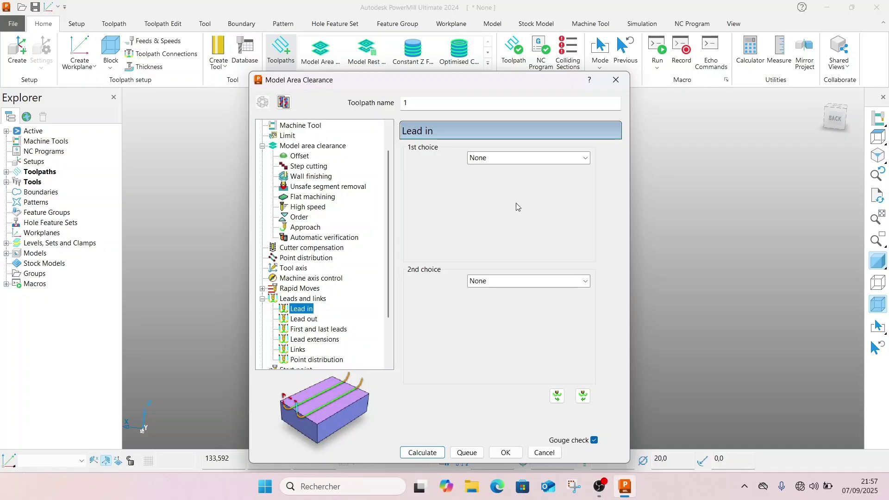
{"action": "left_click", "coordinate": [522, 159]}
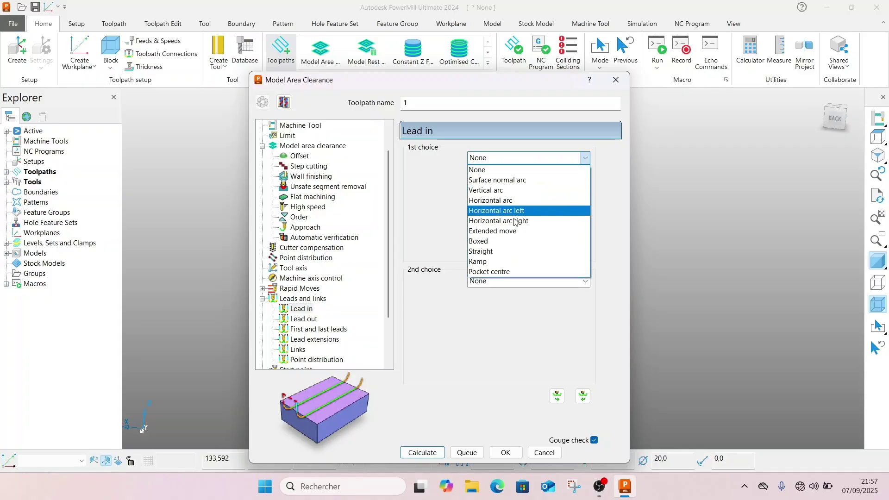
{"action": "left_click", "coordinate": [481, 261]}
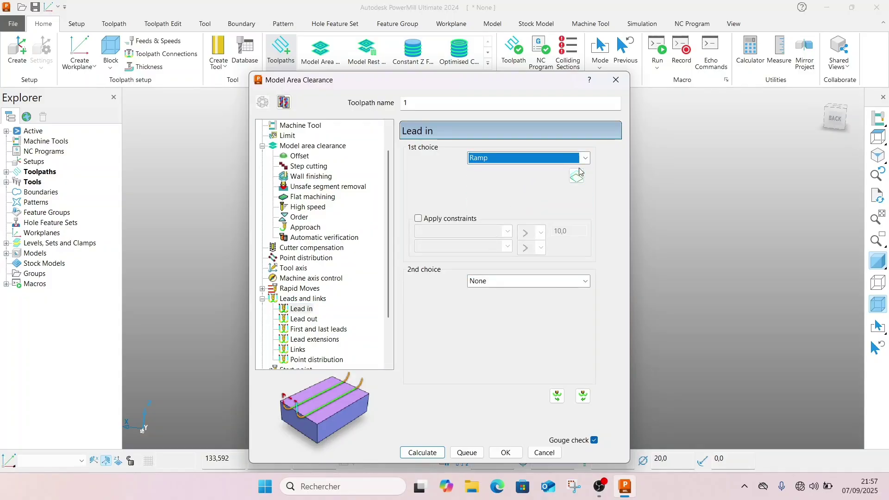
{"action": "left_click", "coordinate": [576, 178]}
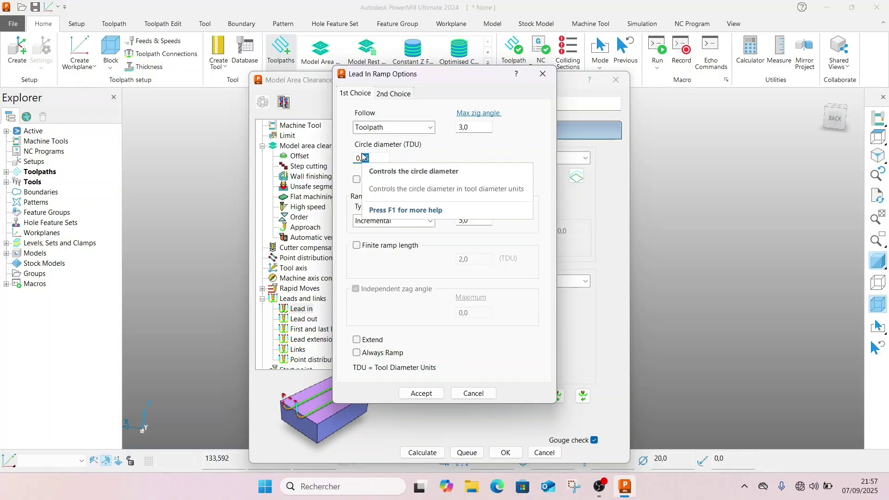
{"action": "type", "text": "5"}
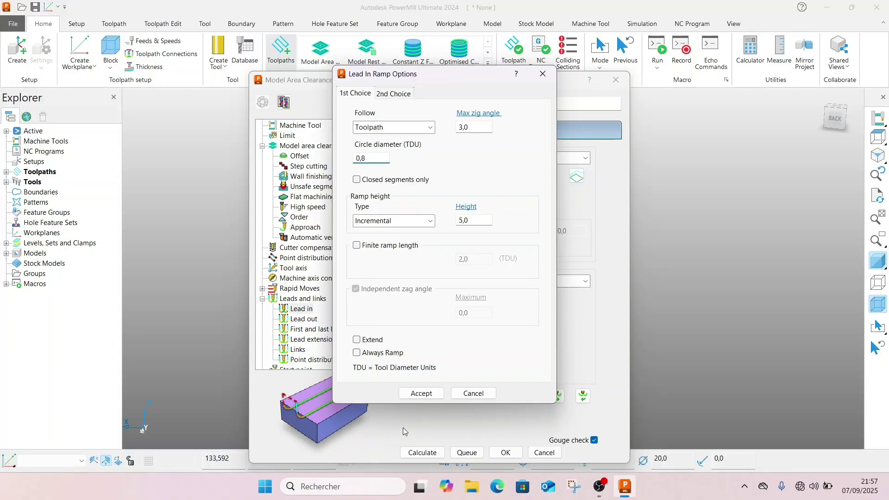
{"action": "left_click", "coordinate": [421, 393]}
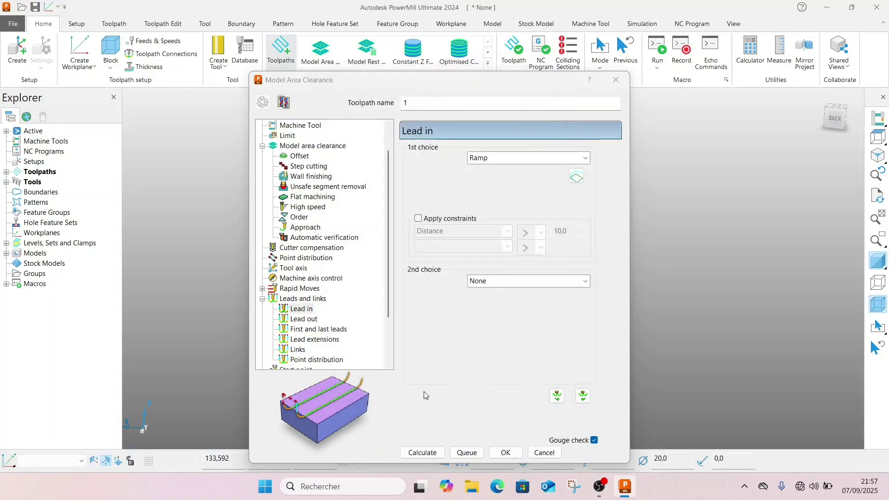
Set the toolpath's first link choice to Circular arc with the distance constraint of less than 10 mm applied
{"action": "left_click", "coordinate": [295, 351]}
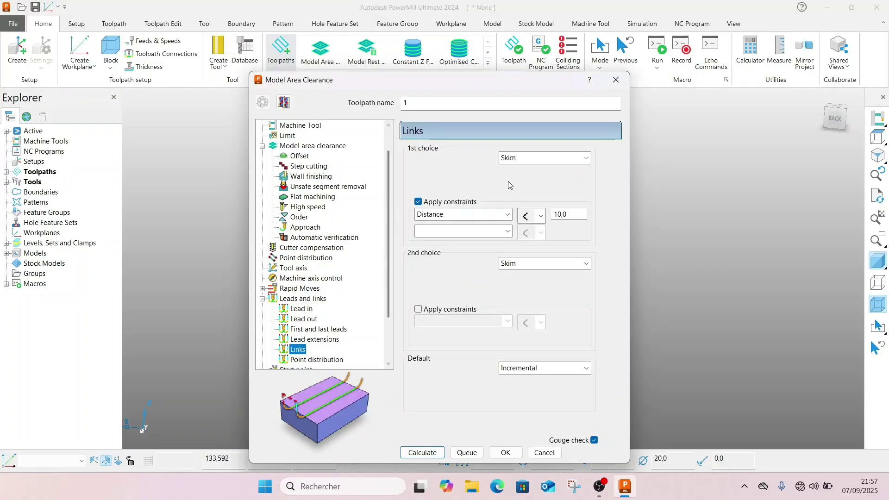
{"action": "left_click", "coordinate": [553, 157]}
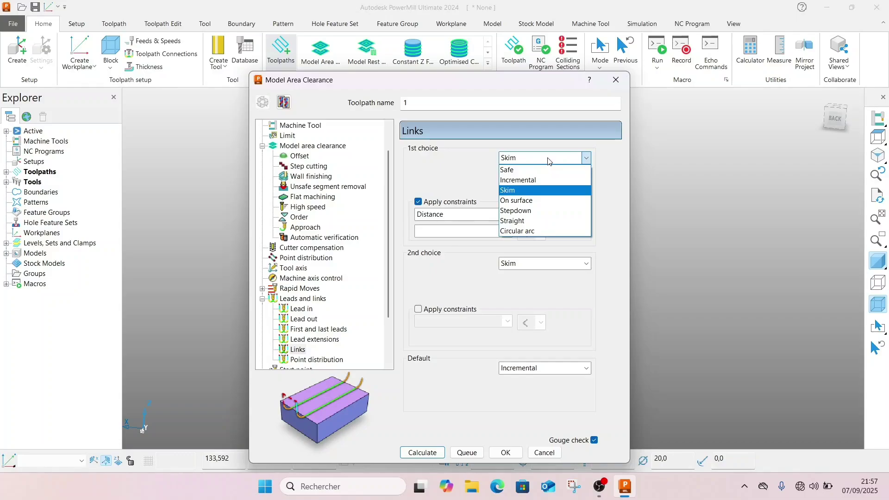
{"action": "left_click", "coordinate": [527, 230]}
{"action": "left_click", "coordinate": [418, 202]}
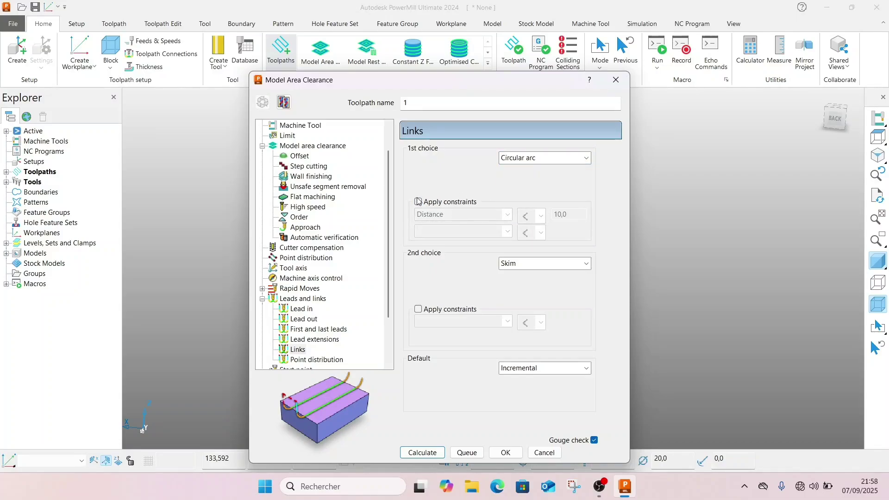
{"action": "left_click", "coordinate": [418, 202]}
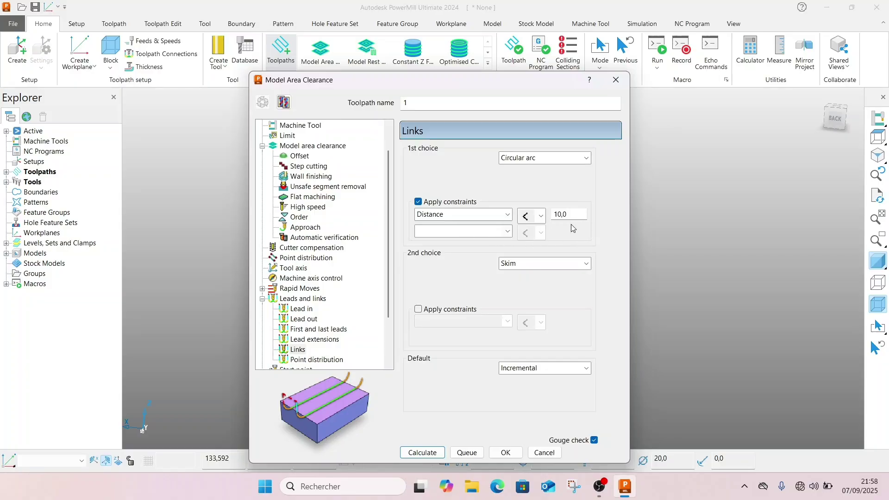
Calculate the Model Area Clearance toolpath, close its settings and inspect the generated cutting moves in the cavity
{"action": "left_click", "coordinate": [417, 452]}
{"action": "left_click_drag", "start_coordinate": [488, 88], "coordinate": [180, 60]}
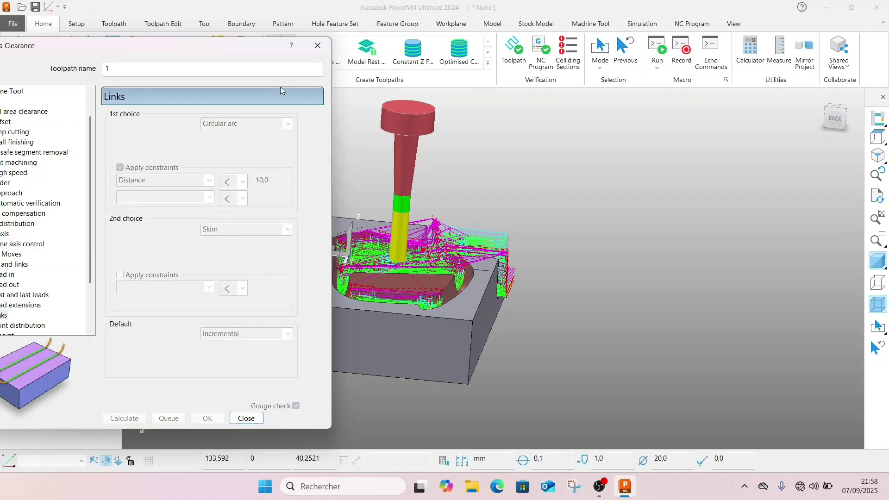
{"action": "left_click", "coordinate": [317, 45]}
{"action": "middle_click_drag", "start_coordinate": [373, 178], "coordinate": [343, 249]}
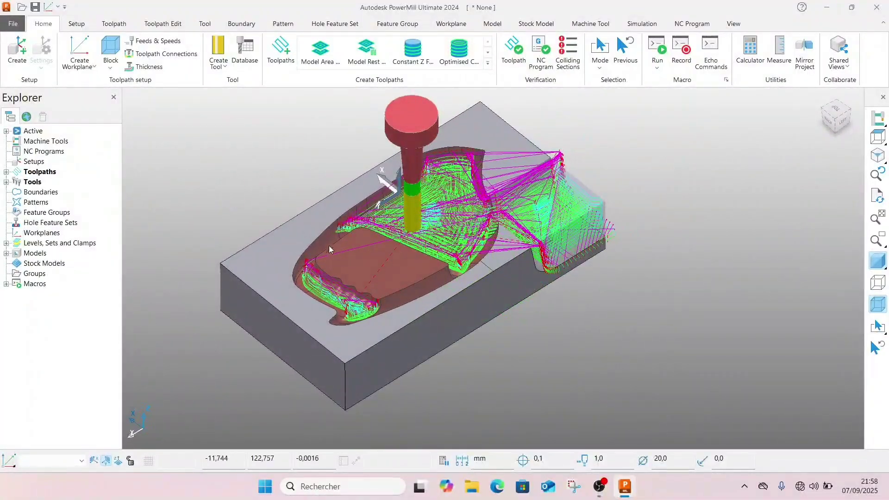
{"action": "scroll", "coordinate": [329, 249], "scroll_direction": "up", "scroll_amount": 5}
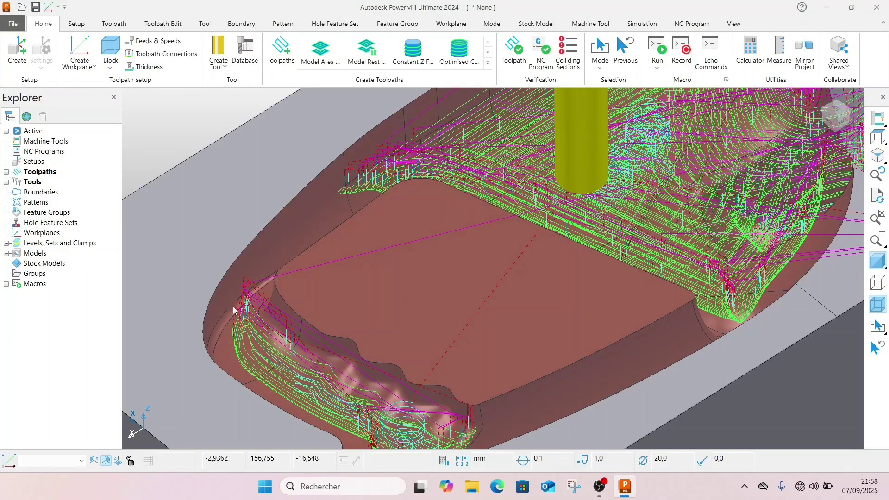
Create a new stock model and add toolpath 1 to it
{"action": "right_click", "coordinate": [23, 264]}
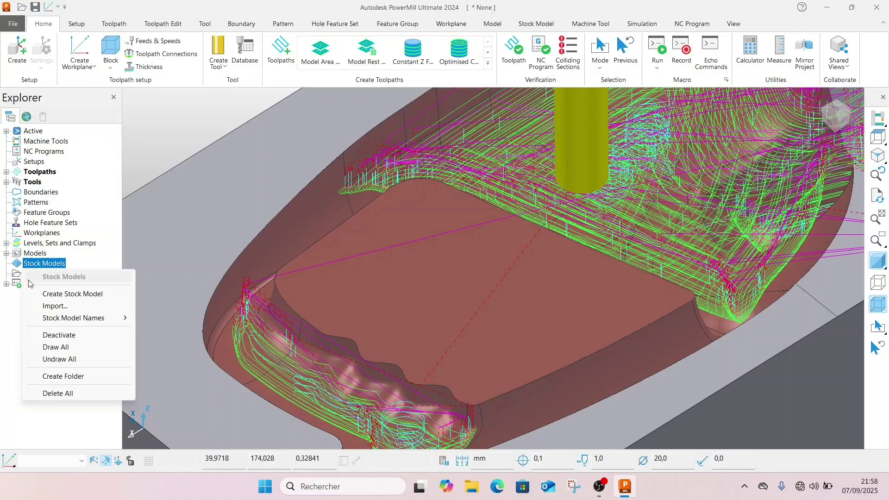
{"action": "left_click", "coordinate": [47, 297]}
{"action": "left_click", "coordinate": [93, 319]}
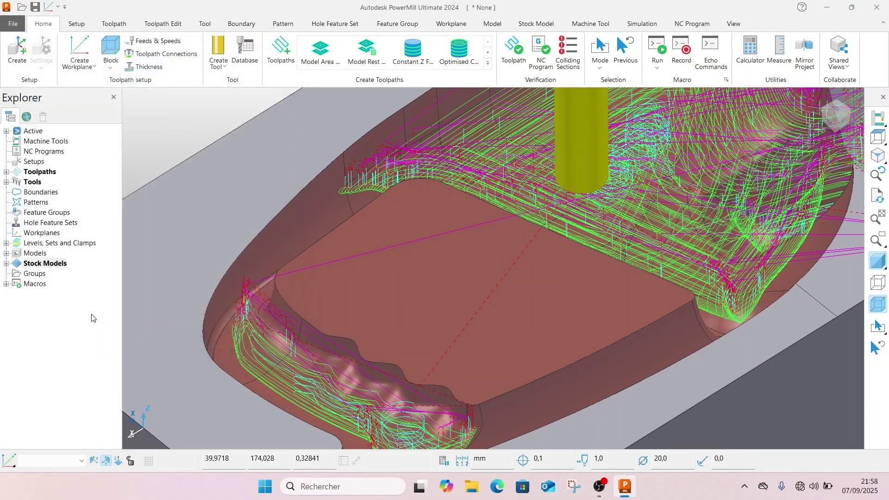
{"action": "left_click", "coordinate": [6, 172]}
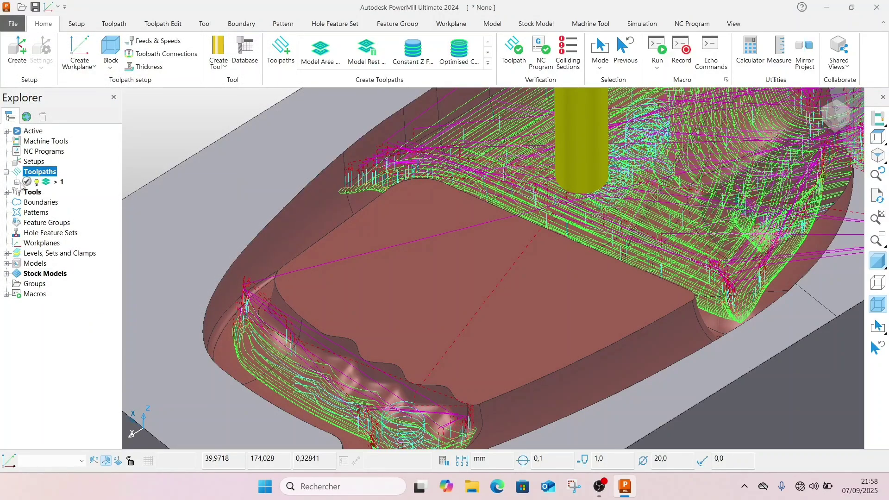
{"action": "left_click", "coordinate": [6, 274]}
{"action": "left_click", "coordinate": [17, 284]}
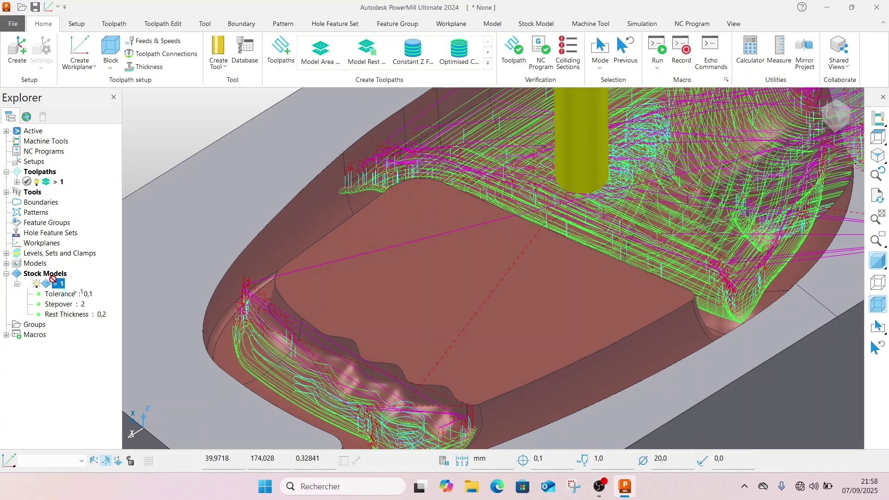
{"action": "left_click_drag", "start_coordinate": [50, 288], "coordinate": [49, 286]}
Enable automatic collision checking against Model and Stock in toolpath 1's settings and recalculate the toolpath
{"action": "right_click", "coordinate": [50, 183]}
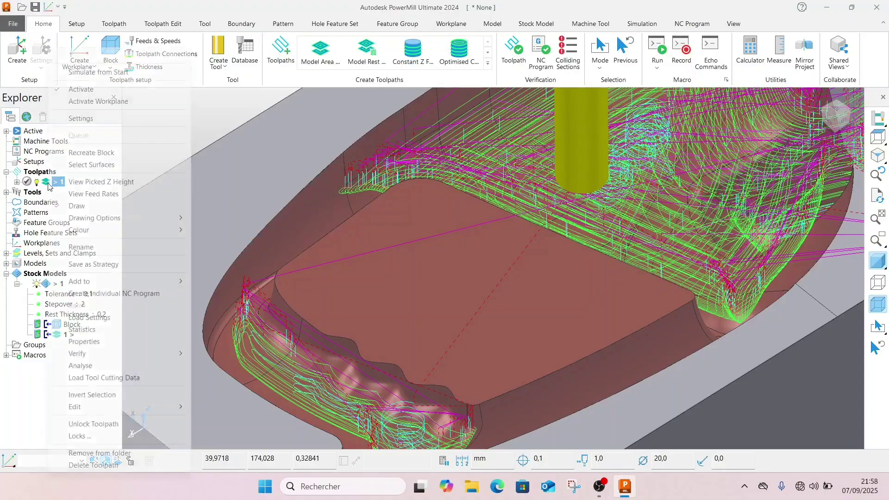
{"action": "left_click", "coordinate": [81, 119]}
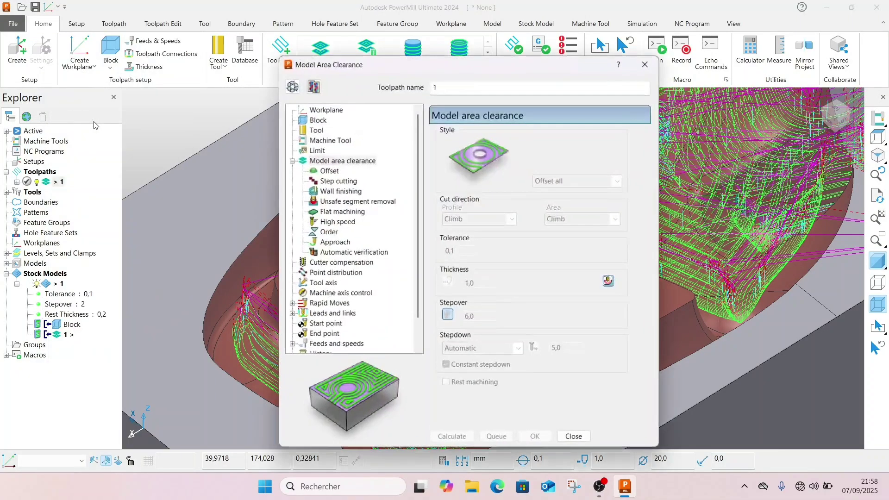
{"action": "left_click", "coordinate": [292, 88]}
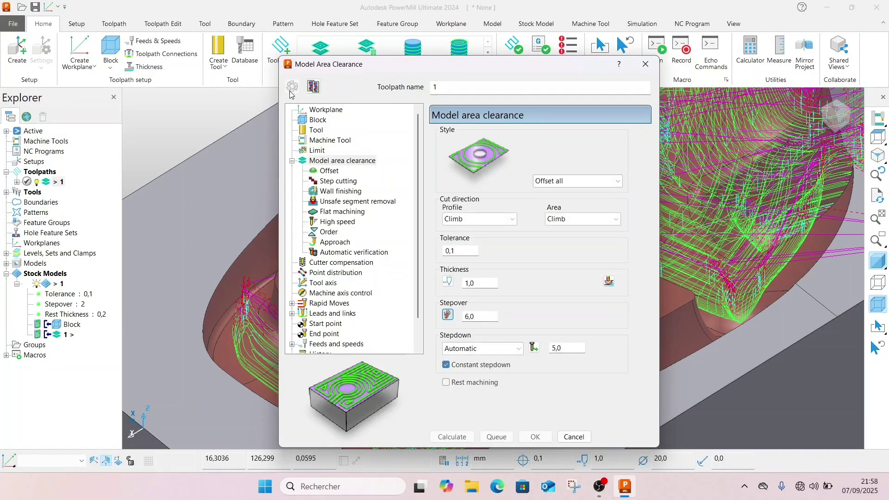
{"action": "left_click", "coordinate": [345, 252]}
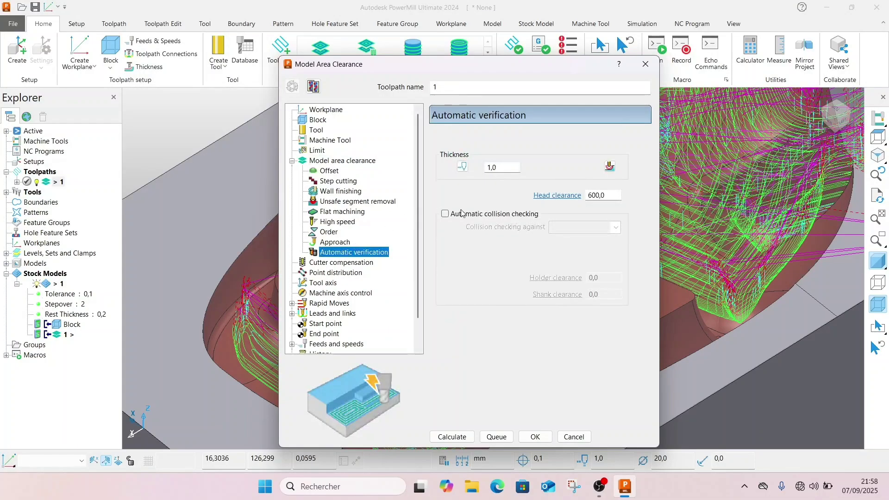
{"action": "left_click", "coordinate": [446, 213]}
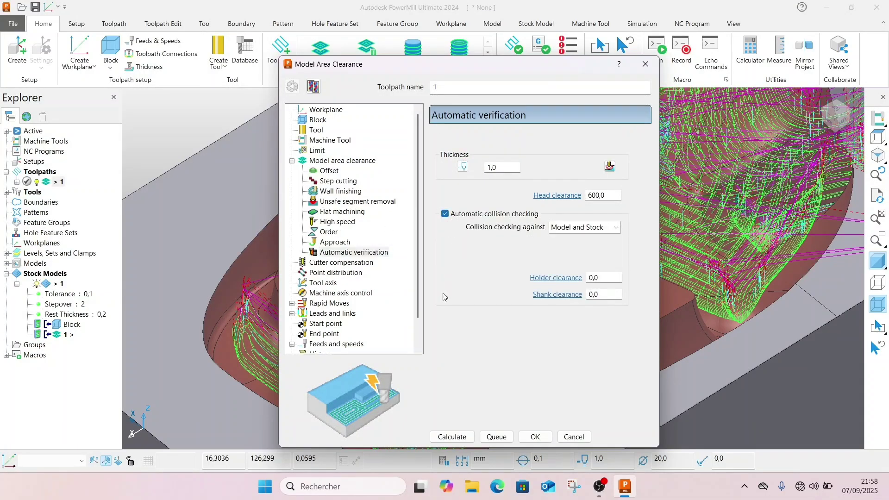
{"action": "left_click", "coordinate": [452, 437]}
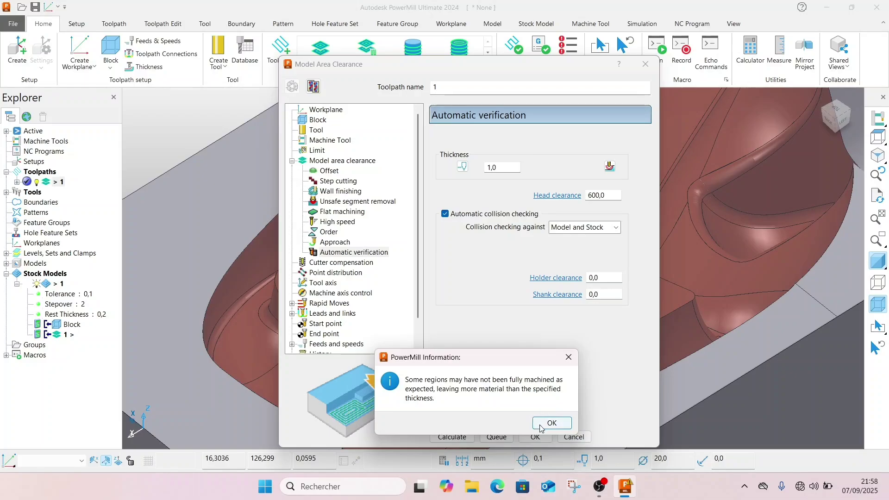
{"action": "left_click", "coordinate": [543, 425]}
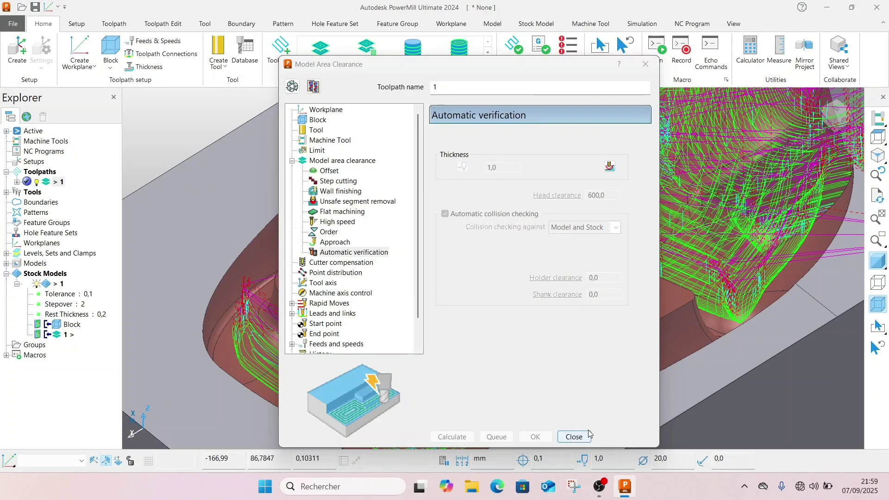
{"action": "key", "text": "XF86AudioMicMute"}
{"action": "key", "text": "XF86AudioMicMute"}
{"action": "left_click", "coordinate": [573, 437]}
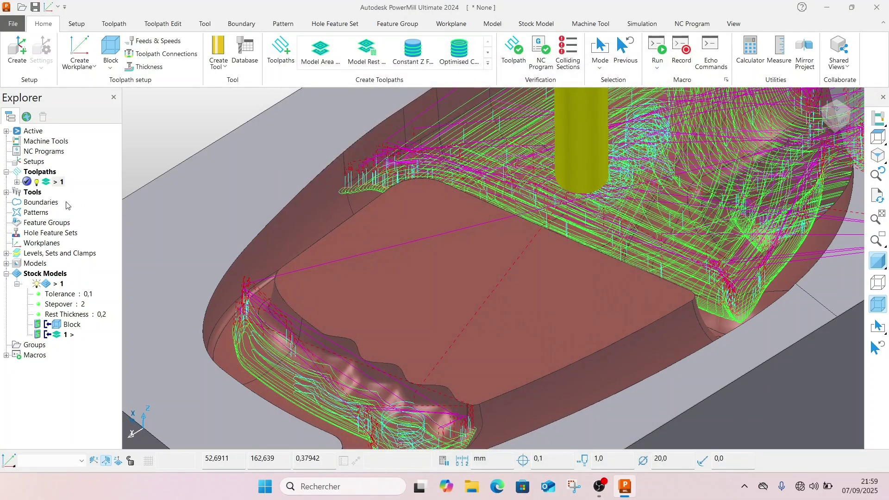
Simulate toolpath 1 from its start to its end and inspect the machined areas around the handle
{"action": "right_click", "coordinate": [43, 184]}
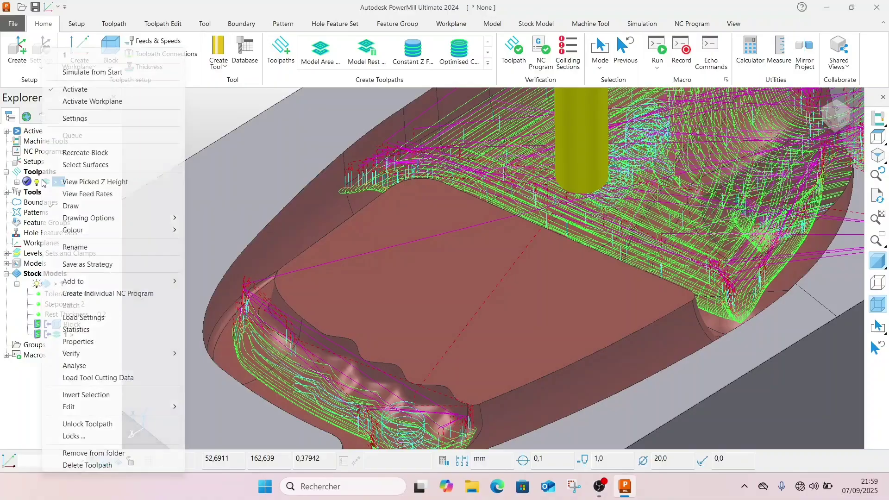
{"action": "left_click", "coordinate": [116, 74]}
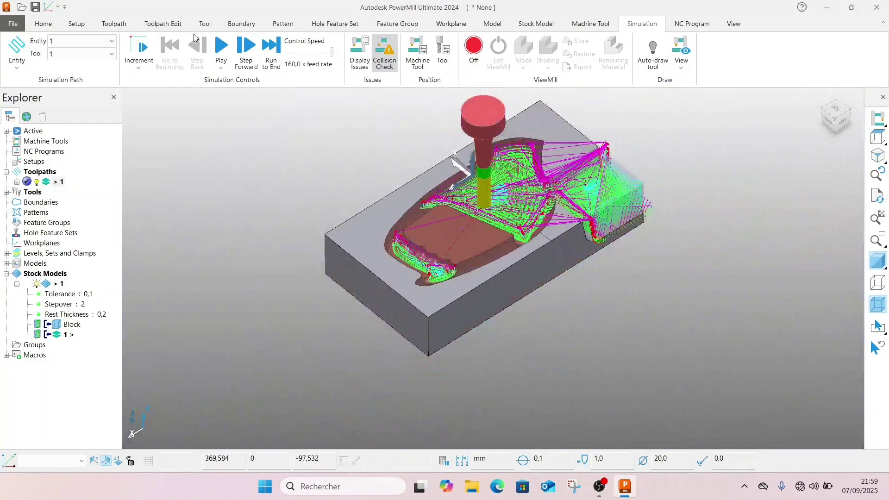
{"action": "left_click", "coordinate": [229, 41]}
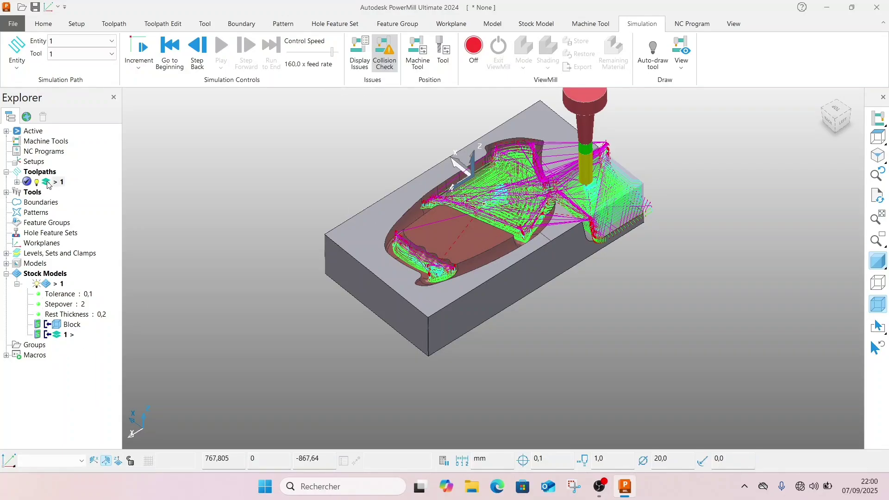
{"action": "right_click", "coordinate": [32, 174]}
{"action": "left_click", "coordinate": [304, 126]}
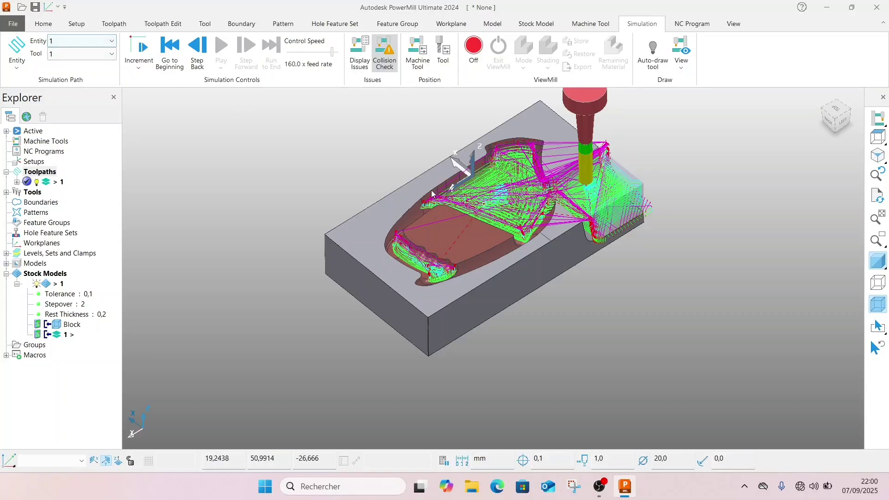
{"action": "scroll", "coordinate": [422, 225], "scroll_direction": "up", "scroll_amount": 3}
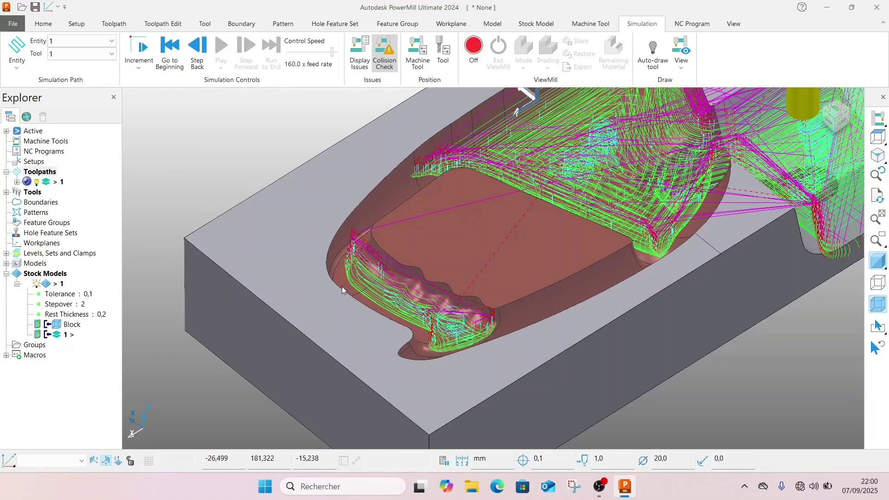
{"action": "middle_click_drag", "start_coordinate": [353, 168], "coordinate": [384, 190]}
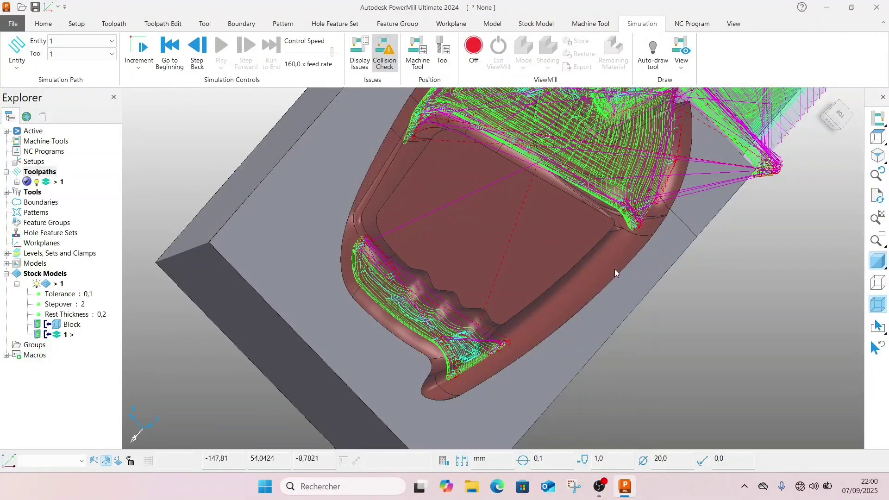
{"action": "scroll", "coordinate": [416, 276], "scroll_direction": "down", "scroll_amount": 3}
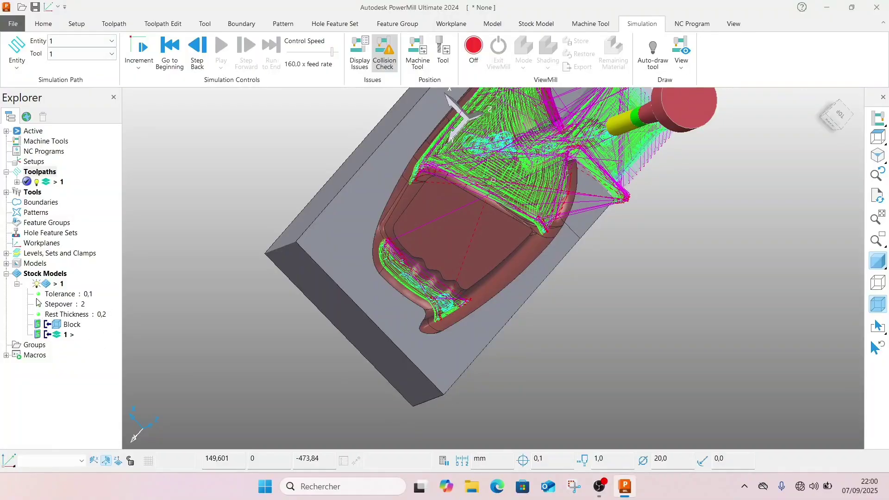
Calculate stock model 1 and hide toolpath 1 to inspect the remaining material in the cavity
{"action": "right_click", "coordinate": [48, 286]}
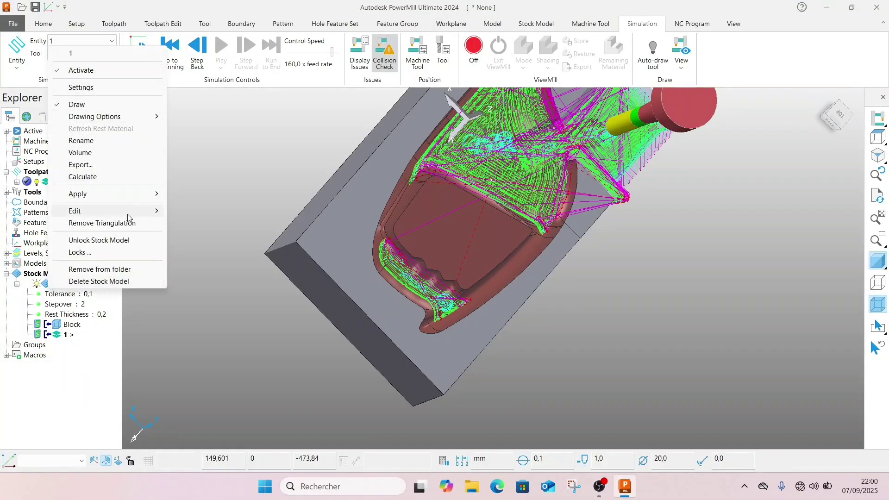
{"action": "left_click", "coordinate": [83, 176]}
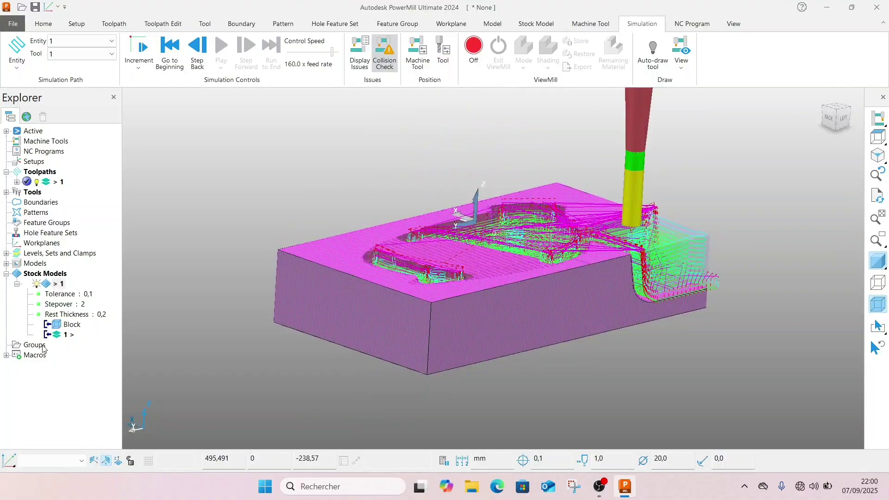
{"action": "scroll", "coordinate": [569, 313], "scroll_direction": "up", "scroll_amount": 2}
{"action": "middle_click_drag", "start_coordinate": [729, 232], "coordinate": [349, 219]}
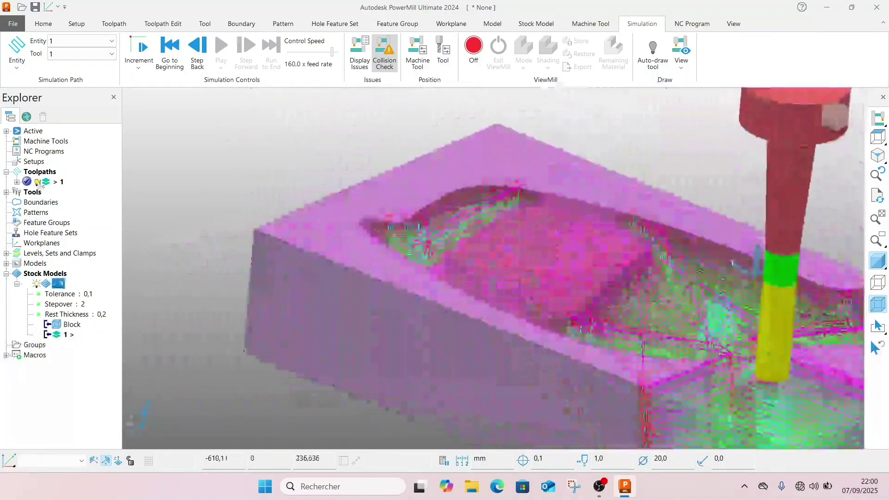
{"action": "scroll", "coordinate": [622, 299], "scroll_direction": "up", "scroll_amount": 3}
{"action": "middle_click_drag", "start_coordinate": [622, 299], "coordinate": [655, 339]}
{"action": "middle_click_drag", "start_coordinate": [608, 263], "coordinate": [581, 262]}
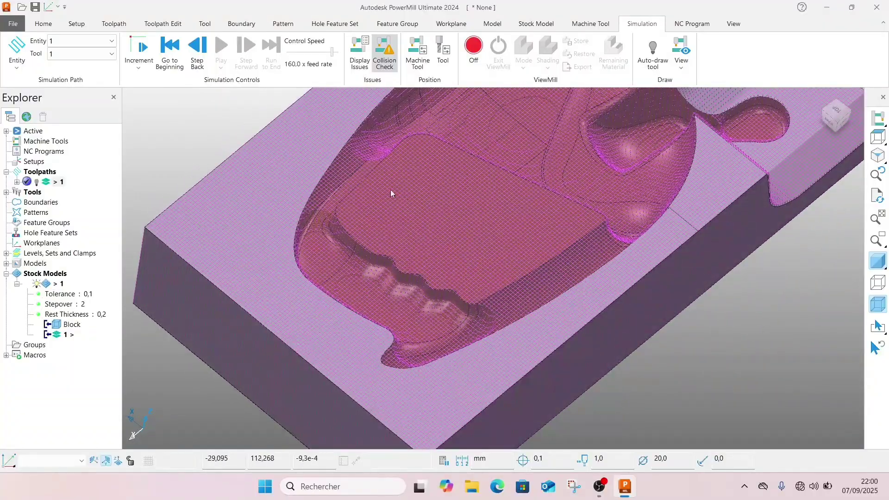
Duplicate tool 1, the 20 mm end mill, from its tool settings
{"action": "left_click", "coordinate": [43, 23]}
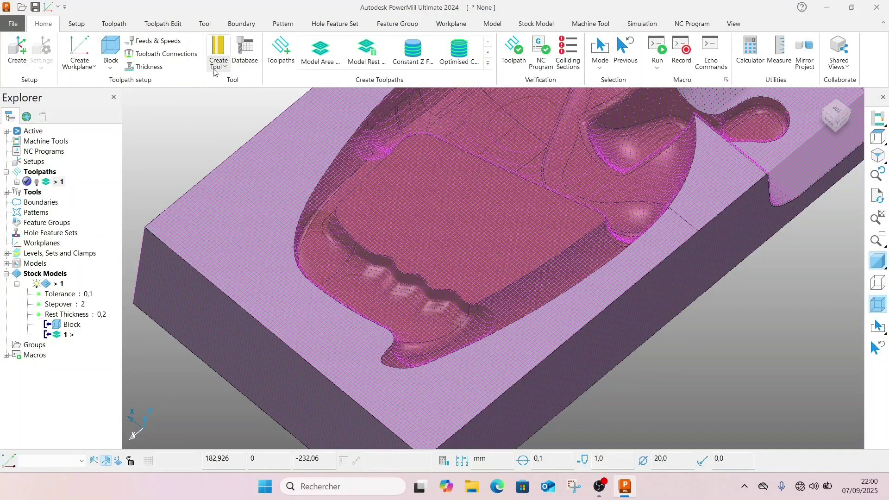
{"action": "left_click", "coordinate": [216, 68]}
{"action": "left_click", "coordinate": [215, 70]}
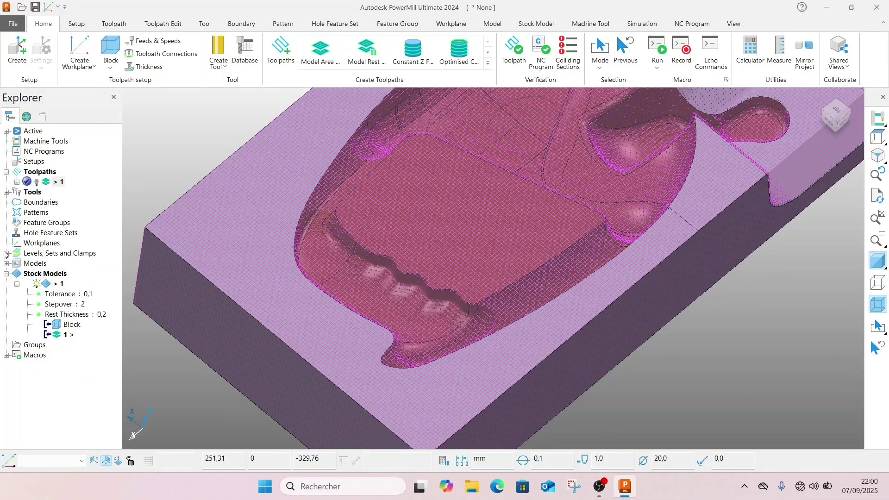
{"action": "left_click", "coordinate": [6, 192]}
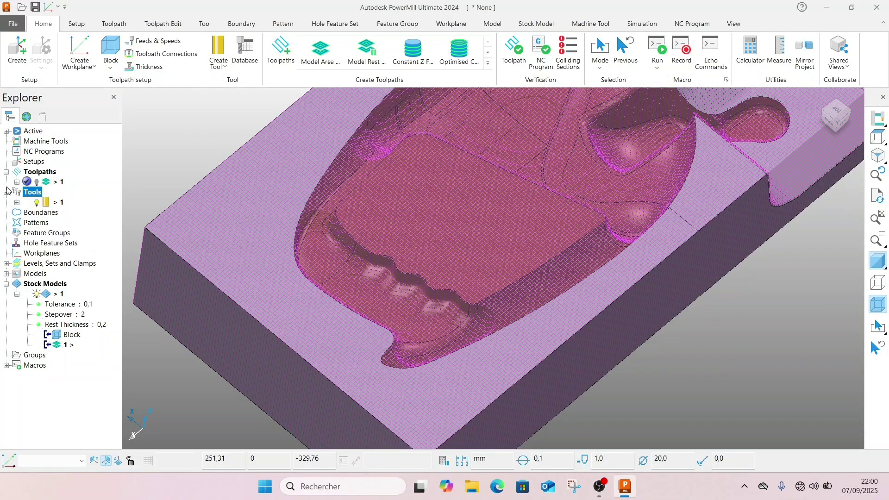
{"action": "right_click", "coordinate": [49, 205]}
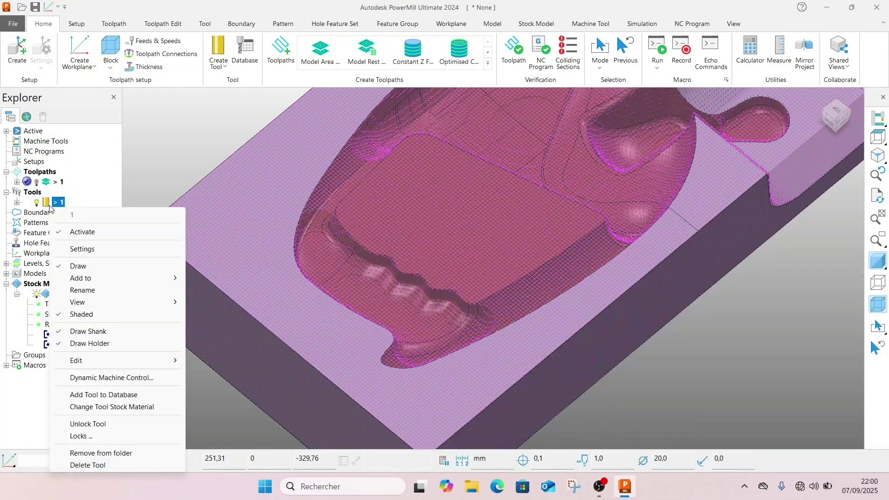
{"action": "left_click", "coordinate": [98, 250]}
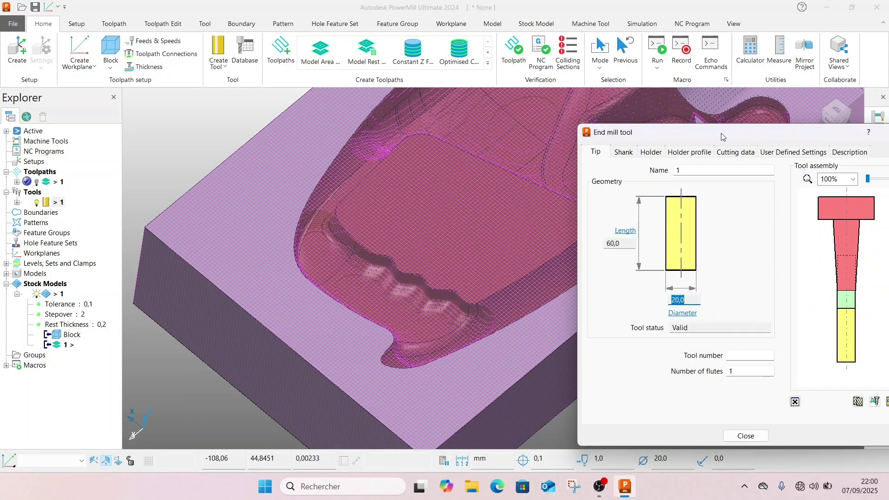
{"action": "left_click_drag", "start_coordinate": [723, 137], "coordinate": [465, 96]}
{"action": "left_click", "coordinate": [598, 361]}
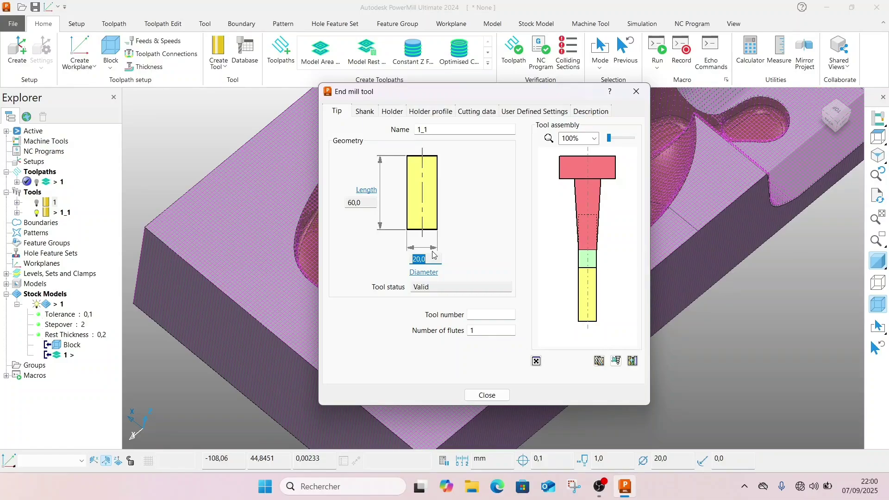
{"action": "left_click", "coordinate": [416, 259]}
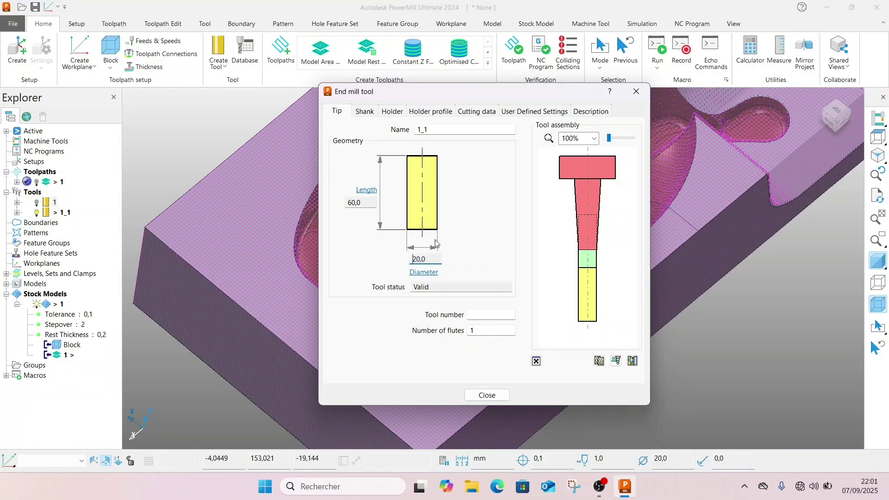
{"action": "left_click", "coordinate": [636, 92]}
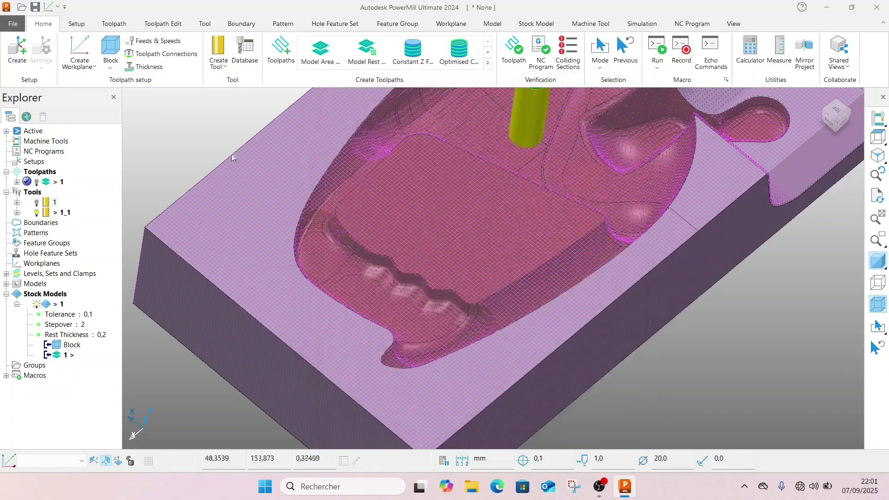
Set the diameter of end mill tool 1 to 10 mm
{"action": "right_click", "coordinate": [47, 201]}
{"action": "left_click", "coordinate": [83, 249]}
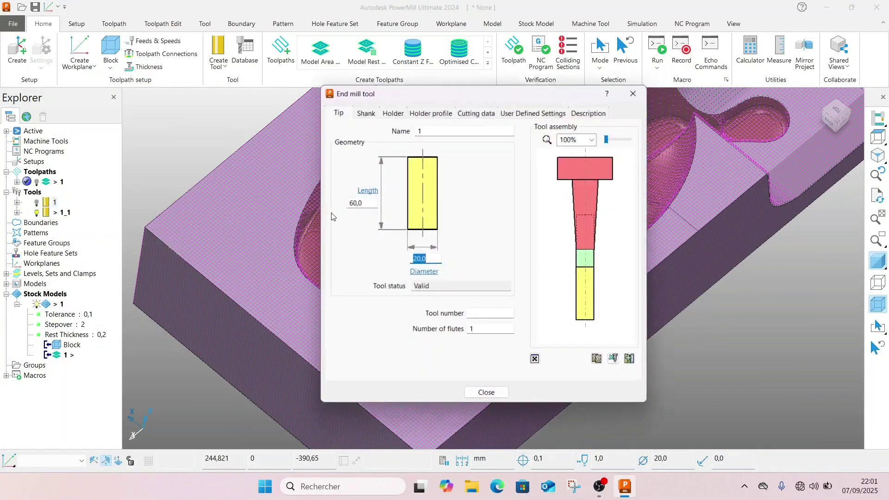
{"action": "type", "text": "10"}
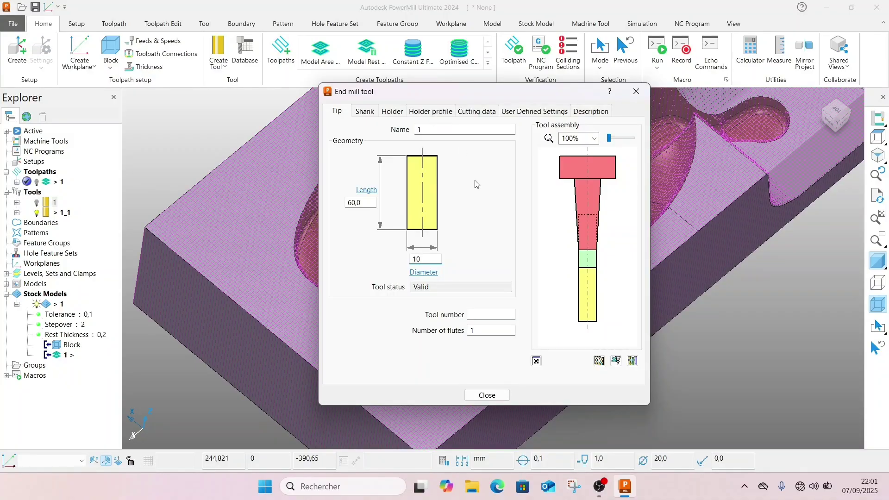
{"action": "left_click", "coordinate": [503, 395]}
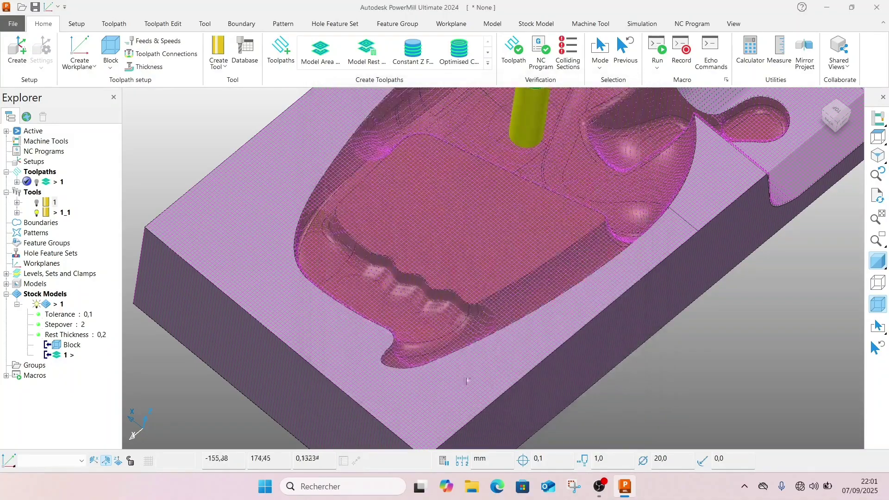
Check which tool is assigned in the settings of toolpath 1
{"action": "right_click", "coordinate": [46, 186]}
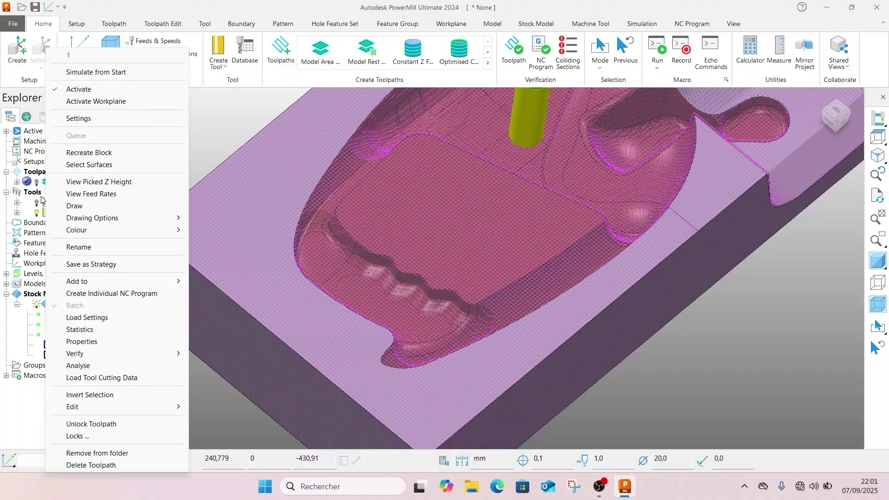
{"action": "left_click", "coordinate": [97, 121]}
{"action": "left_click", "coordinate": [317, 130]}
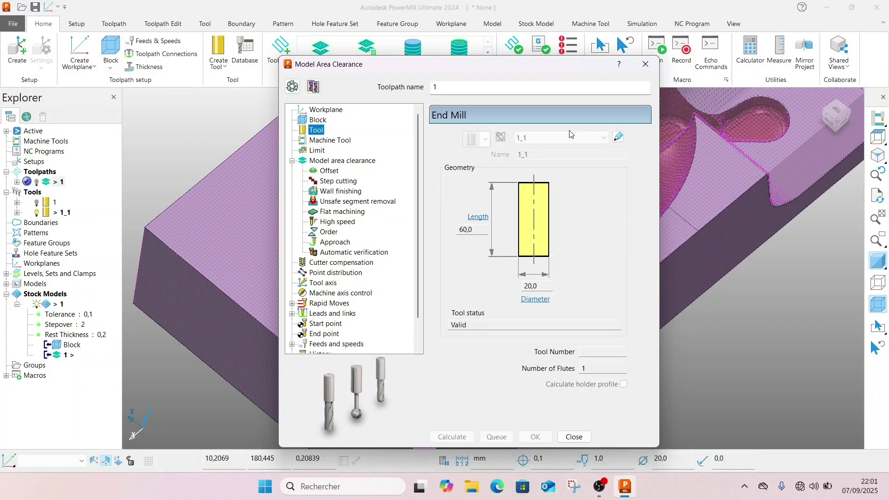
{"action": "left_click", "coordinate": [645, 63]}
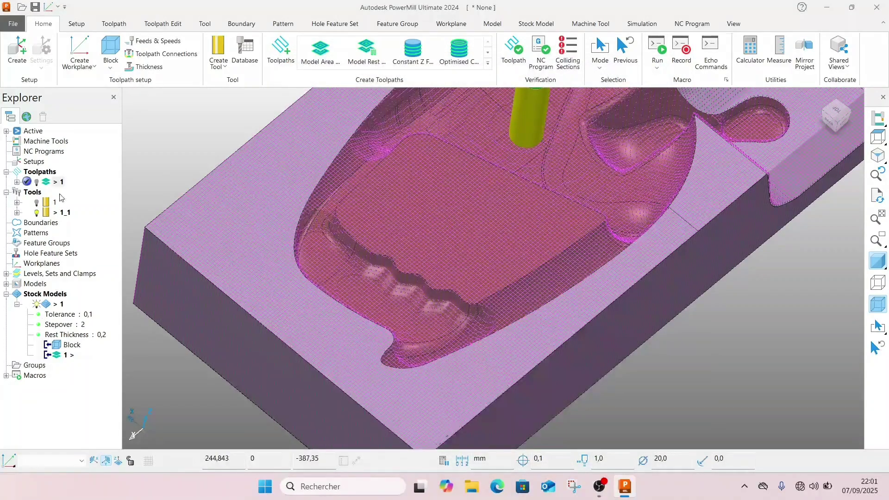
Create a Model Rest Area Clearance toolpath, select tool 1 in its settings and inspect the tool's shank in the model view
{"action": "left_click", "coordinate": [49, 204]}
{"action": "left_click", "coordinate": [362, 62]}
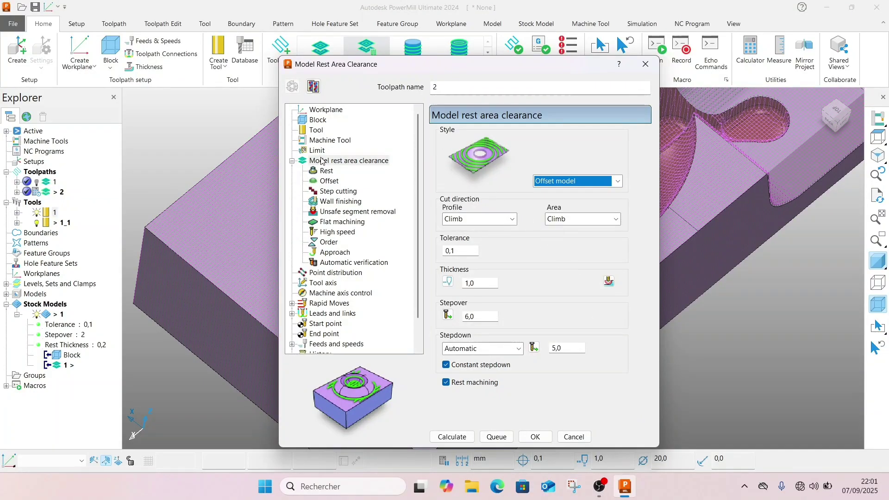
{"action": "left_click", "coordinate": [315, 131]}
{"action": "left_click", "coordinate": [562, 140]}
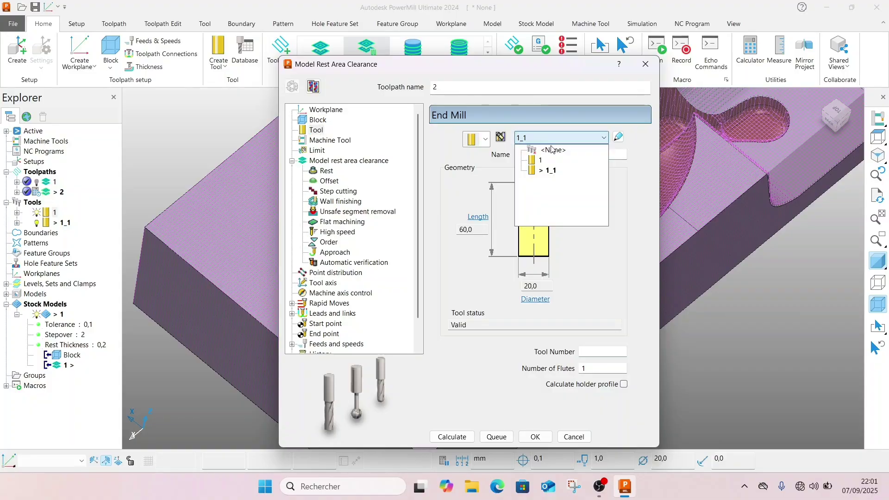
{"action": "left_click", "coordinate": [543, 158]}
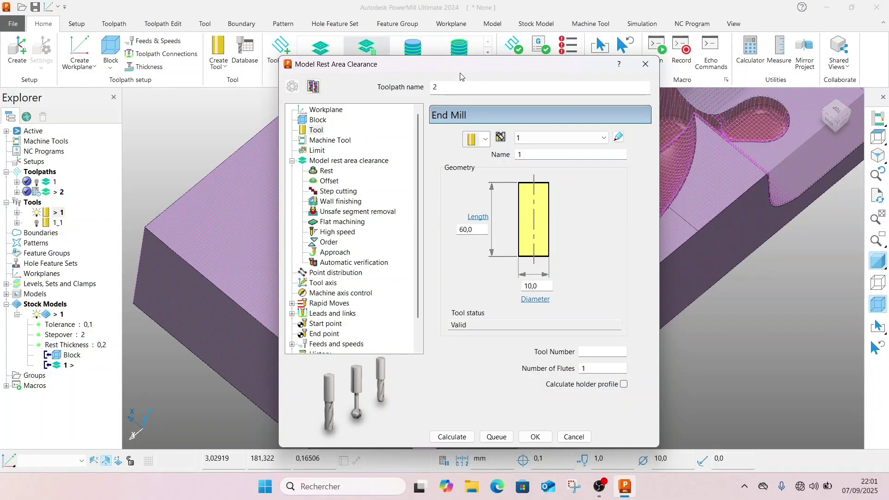
{"action": "left_click_drag", "start_coordinate": [460, 67], "coordinate": [310, 231]}
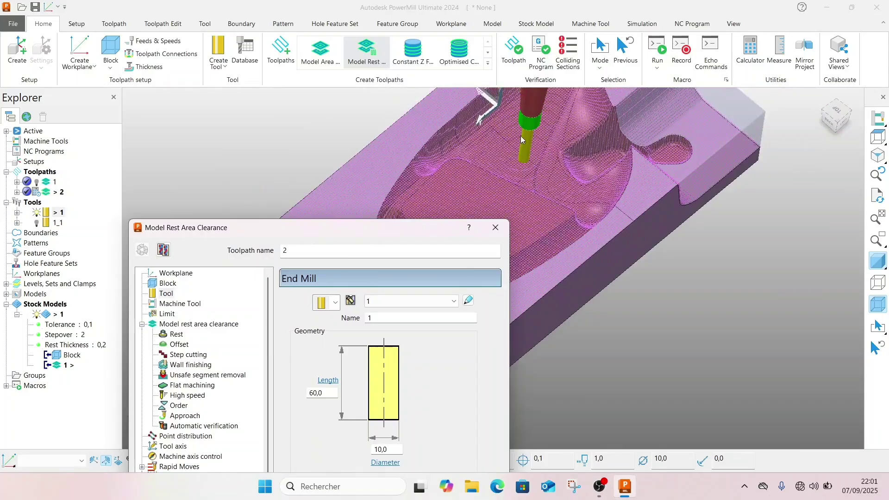
{"action": "middle_click_drag", "start_coordinate": [521, 140], "coordinate": [456, 198]}
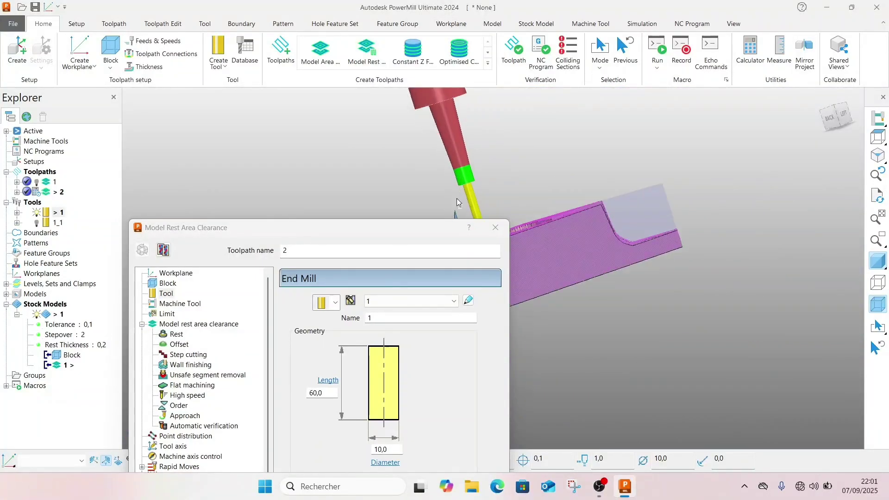
{"action": "scroll", "coordinate": [457, 198], "scroll_direction": "up", "scroll_amount": 5}
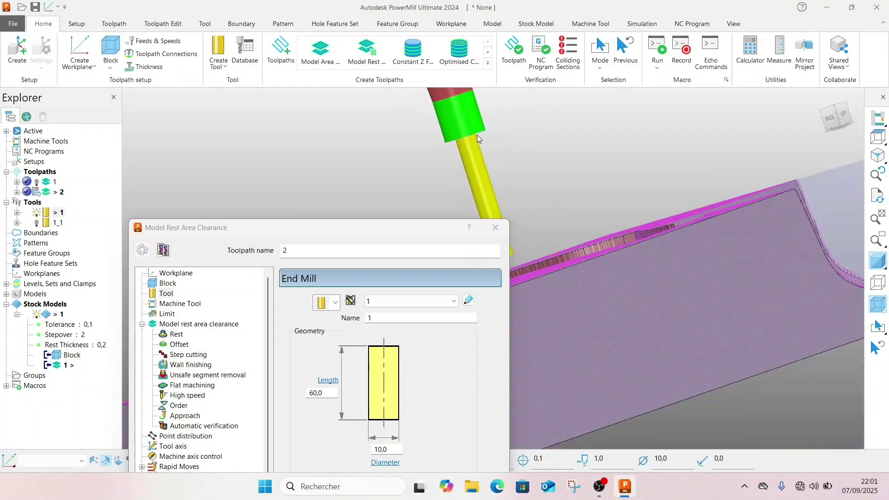
{"action": "left_click", "coordinate": [495, 228]}
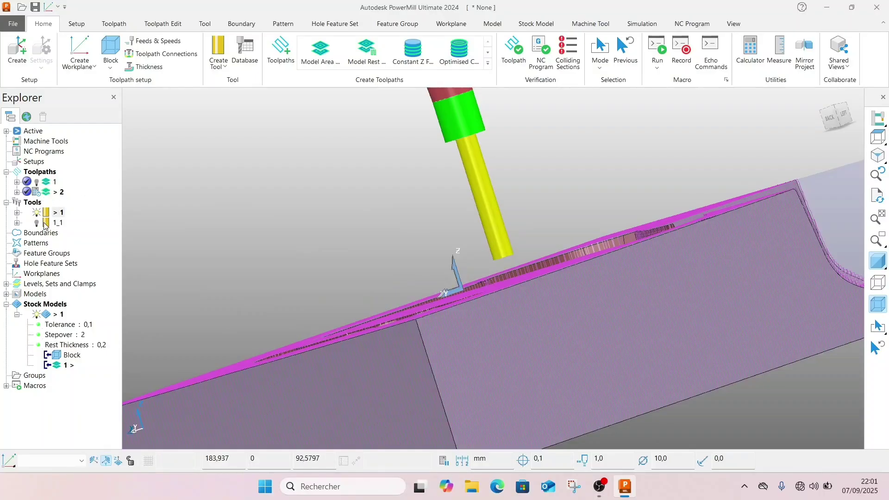
Set the upper and lower diameters of tool 1's shank to 10 mm
{"action": "right_click", "coordinate": [51, 211]}
{"action": "left_click", "coordinate": [82, 249]}
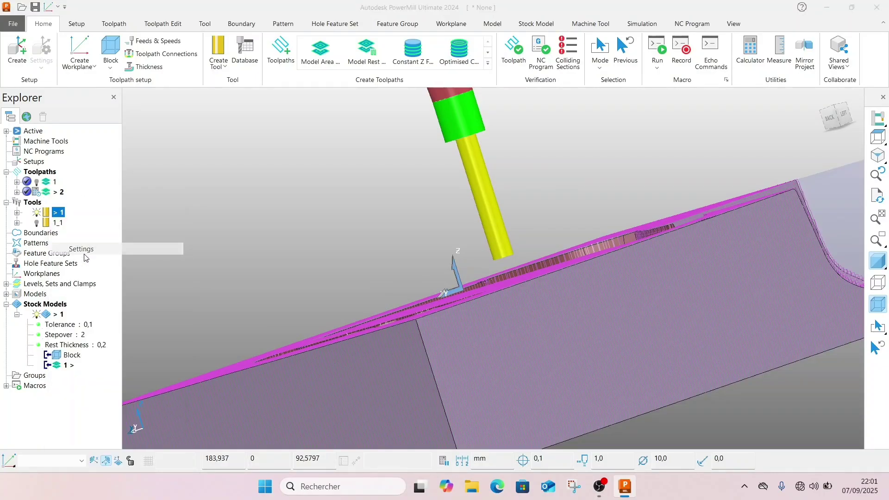
{"action": "left_click", "coordinate": [363, 112]}
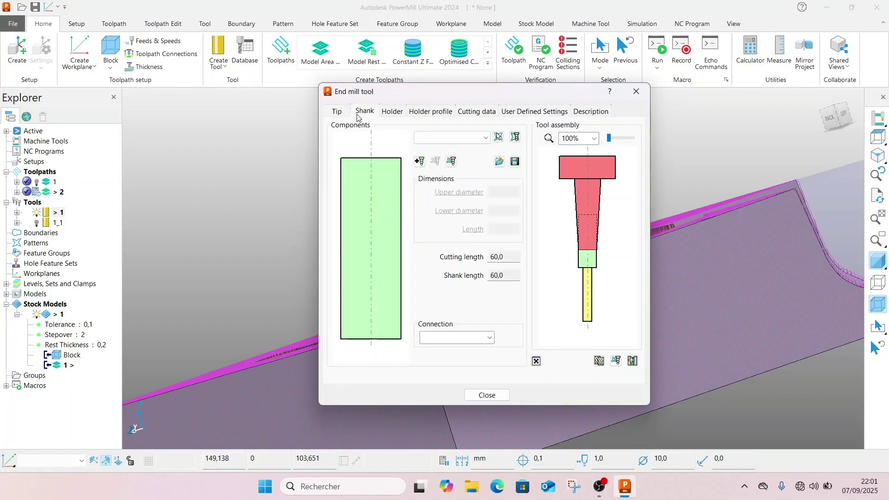
{"action": "left_click", "coordinate": [389, 201]}
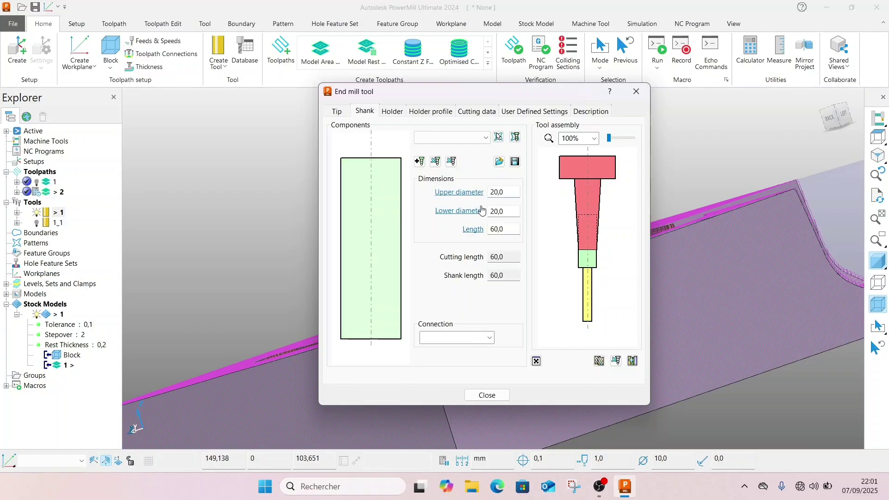
{"action": "double_click", "coordinate": [511, 212]}
{"action": "type", "text": "10"}
{"action": "left_click", "coordinate": [209, 210]}
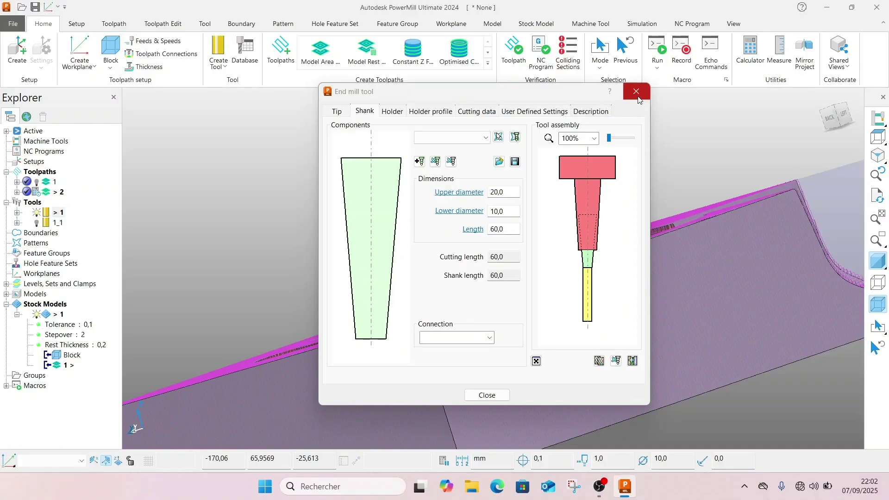
{"action": "left_click", "coordinate": [446, 192]}
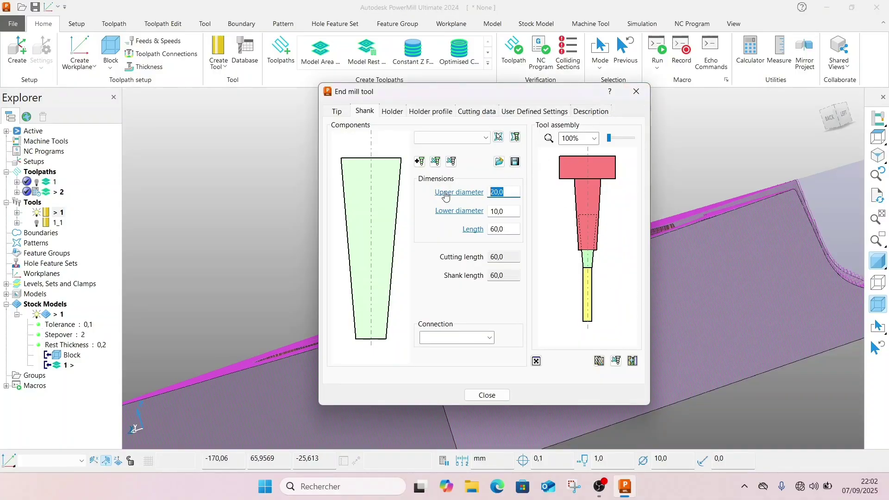
{"action": "type", "text": "10"}
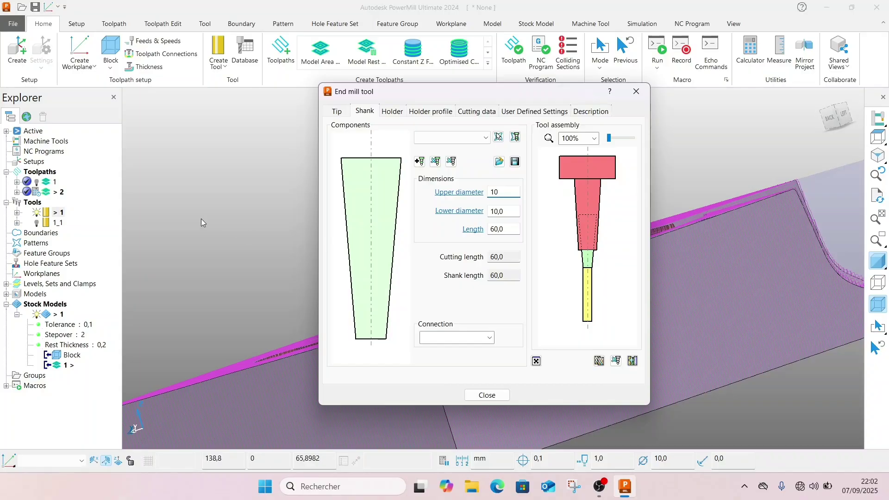
{"action": "left_click", "coordinate": [276, 223]}
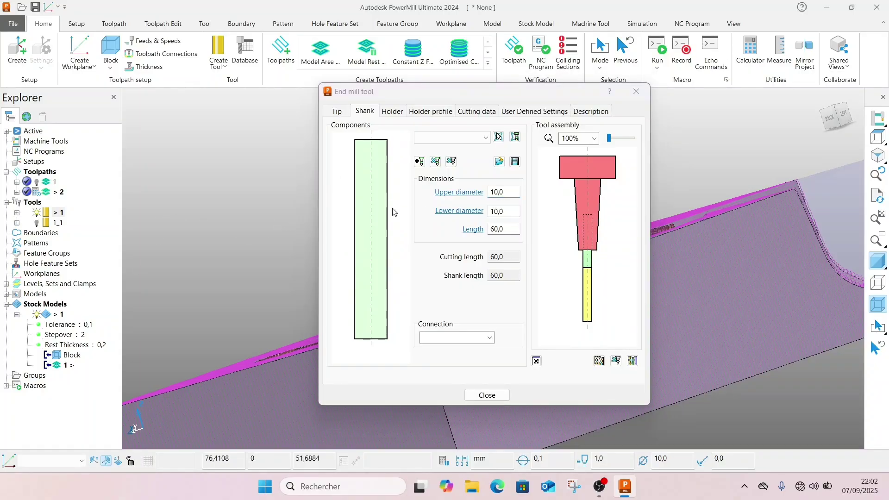
{"action": "left_click", "coordinate": [631, 96]}
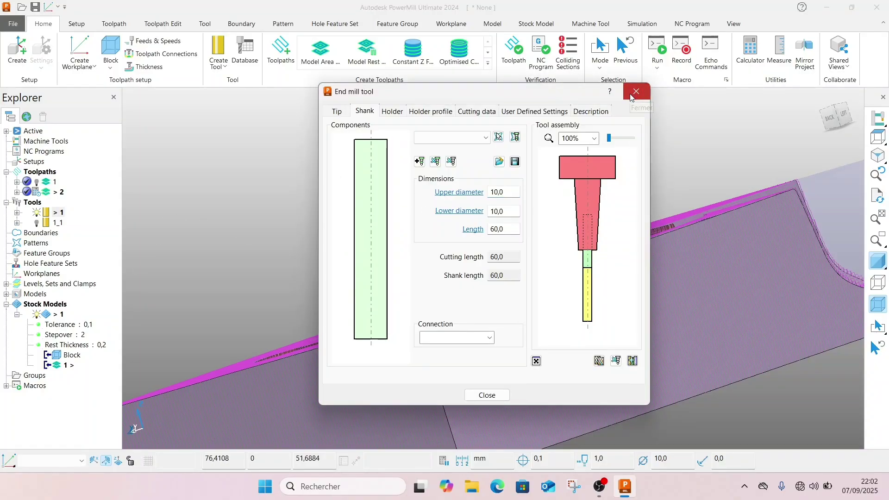
Reopen the settings of rest clearance toolpath 2 and try to calculate it
{"action": "right_click", "coordinate": [45, 193]}
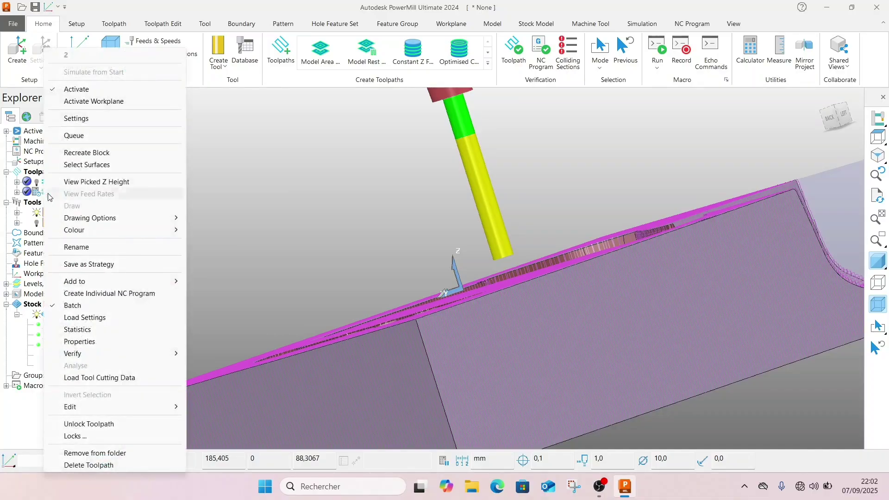
{"action": "left_click", "coordinate": [90, 118]}
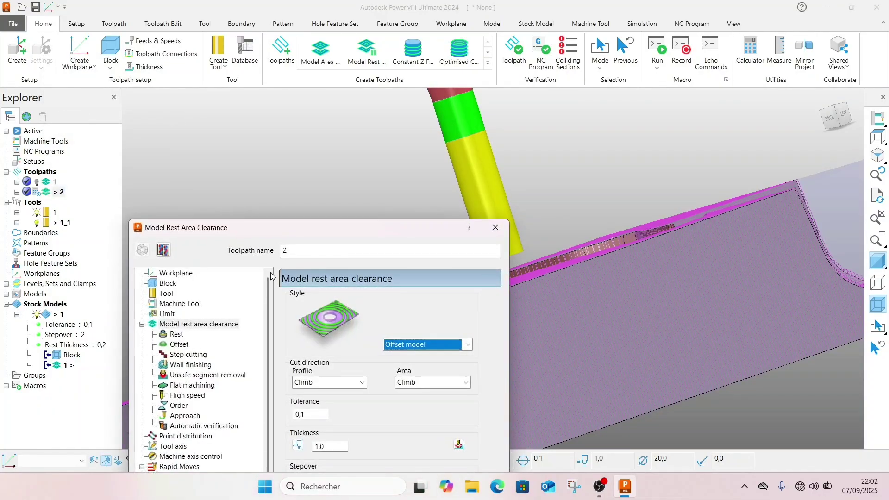
{"action": "left_click_drag", "start_coordinate": [294, 224], "coordinate": [427, 55]}
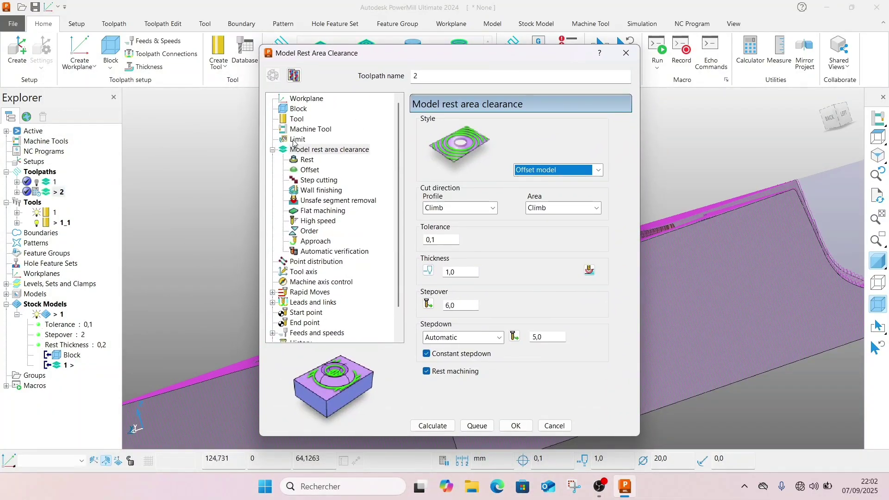
{"action": "left_click", "coordinate": [429, 424]}
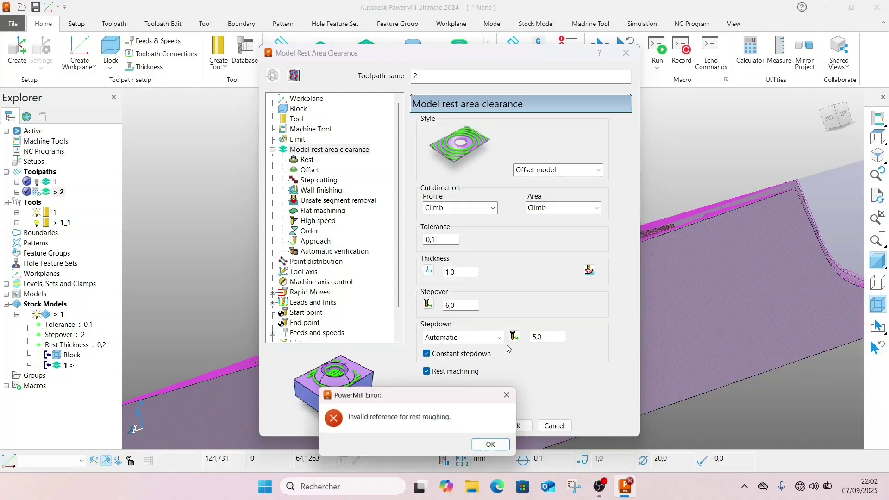
{"action": "left_click", "coordinate": [492, 446]}
Set the rest machining reference of rest clearance toolpath 2 to toolpath 1
{"action": "left_click", "coordinate": [307, 160]}
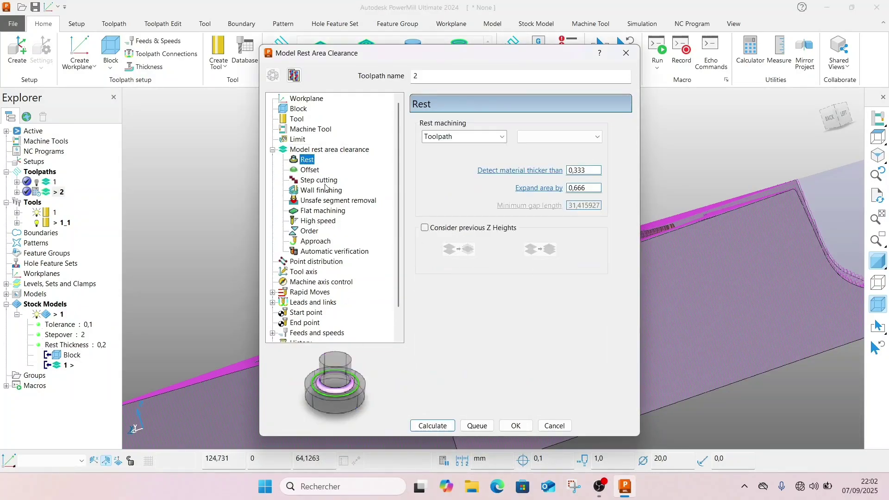
{"action": "left_click", "coordinate": [310, 170]}
{"action": "left_click", "coordinate": [307, 159]}
{"action": "left_click", "coordinate": [465, 137]}
{"action": "left_click", "coordinate": [437, 148]}
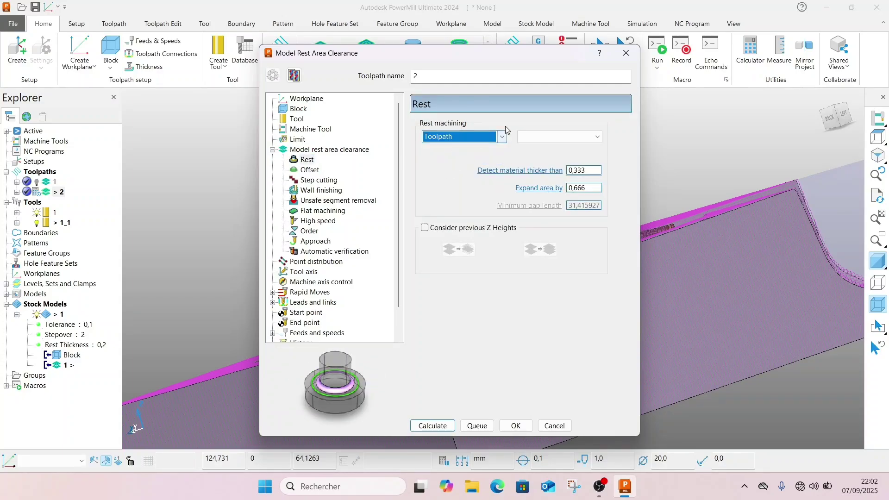
{"action": "left_click", "coordinate": [560, 137]}
{"action": "left_click", "coordinate": [551, 179]}
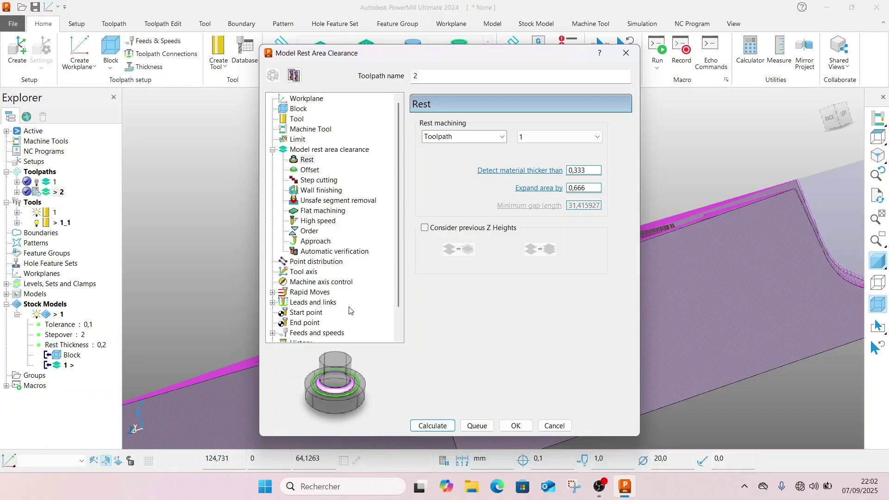
Check toolpath 2's tool, set its stepover and stepdown to 4 mm, and calculate it
{"action": "left_click", "coordinate": [297, 119]}
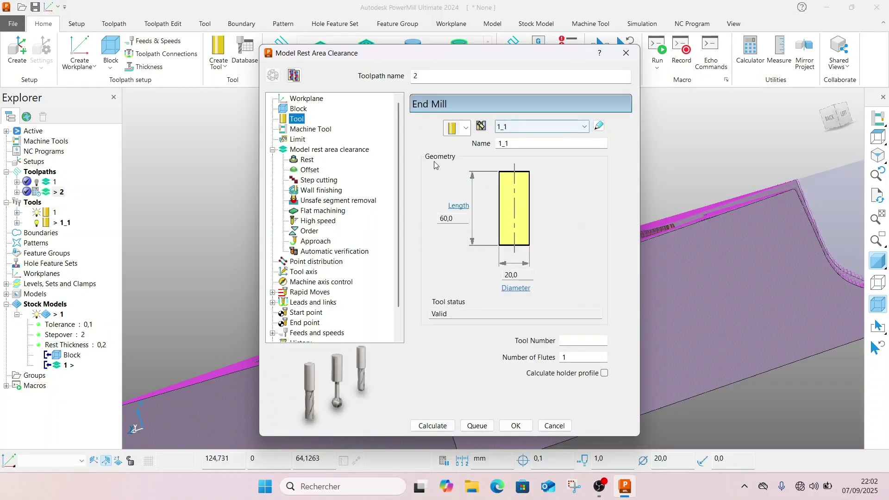
{"action": "left_click", "coordinate": [308, 150]}
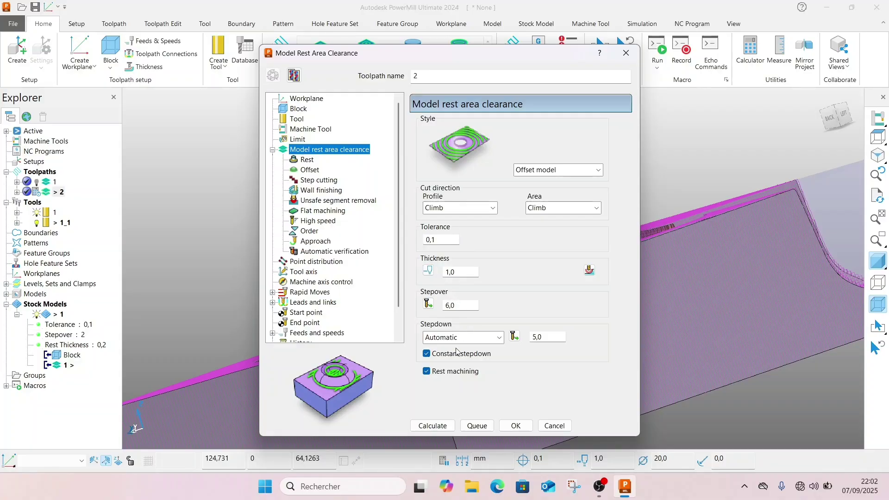
{"action": "double_click", "coordinate": [463, 304]}
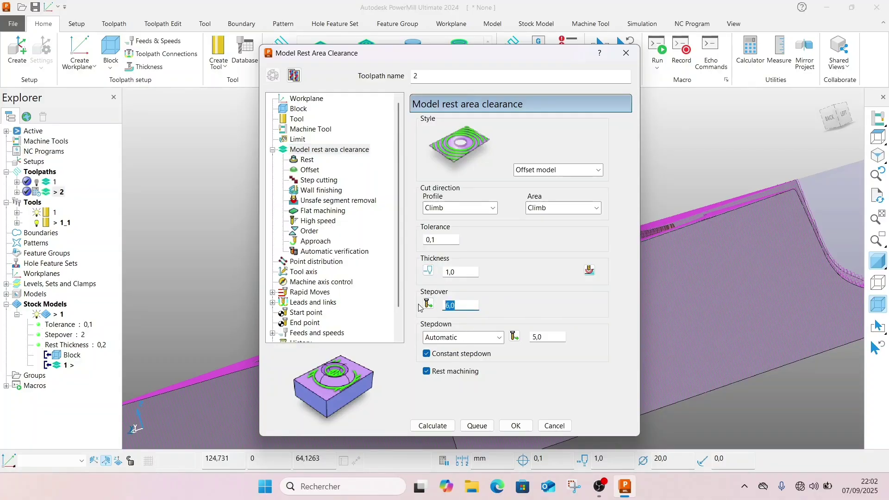
{"action": "type", "text": "4"}
{"action": "double_click", "coordinate": [540, 336]}
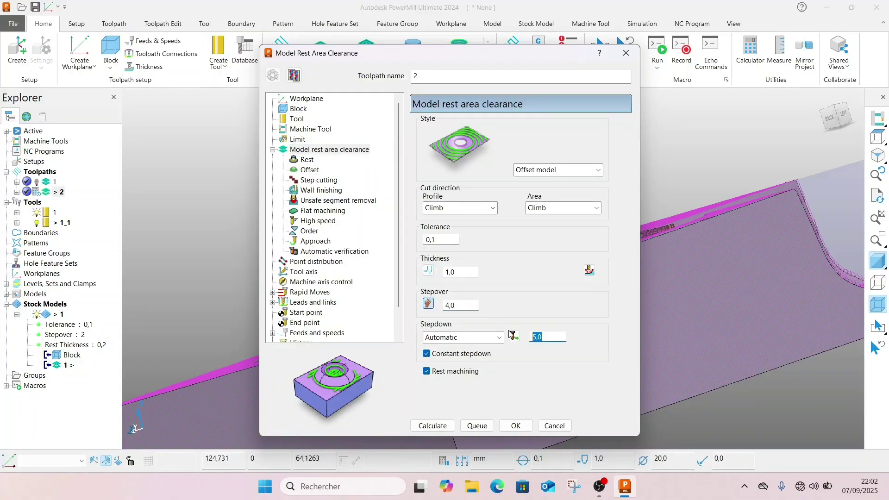
{"action": "type", "text": "4"}
{"action": "scroll", "coordinate": [674, 332], "scroll_direction": "down", "scroll_amount": 3}
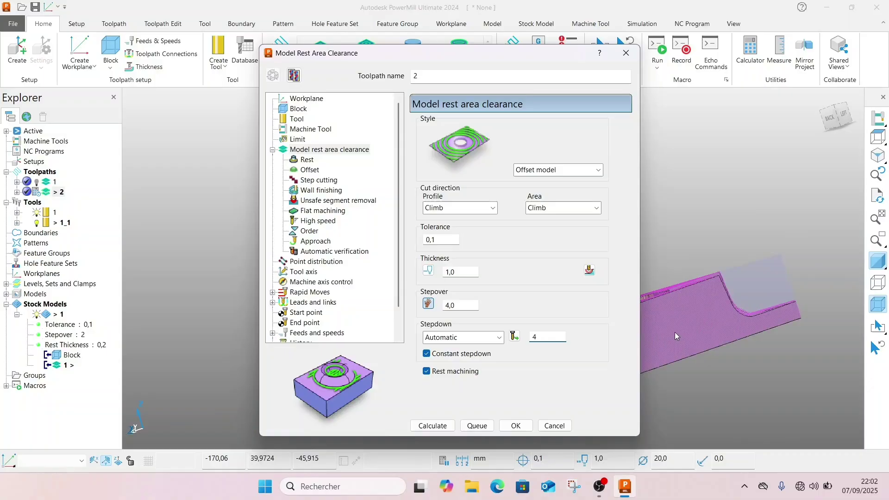
{"action": "left_click", "coordinate": [422, 427]}
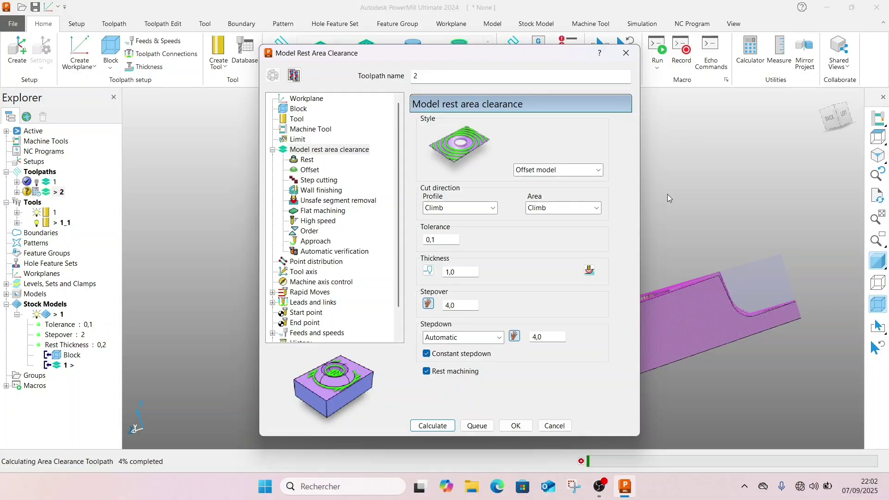
Hide stock model 1, inspect the calculated rest clearance toolpath over the chainsaw cavity and close its settings
{"action": "left_click_drag", "start_coordinate": [529, 65], "coordinate": [501, 115]}
{"action": "left_click", "coordinate": [38, 319]}
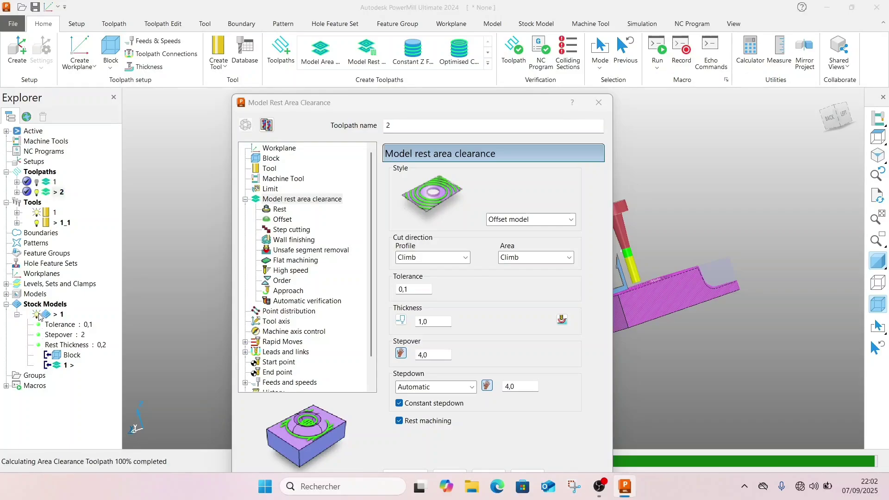
{"action": "left_click", "coordinate": [181, 341]}
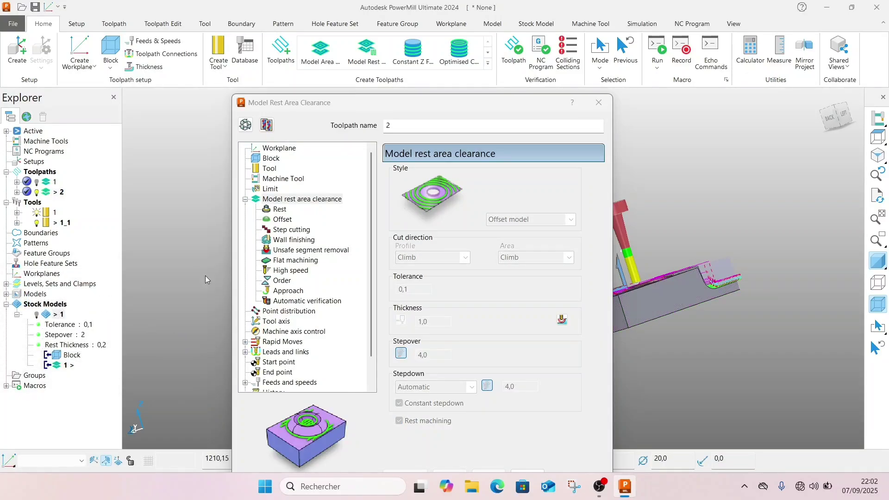
{"action": "middle_click_drag", "start_coordinate": [595, 227], "coordinate": [551, 163]}
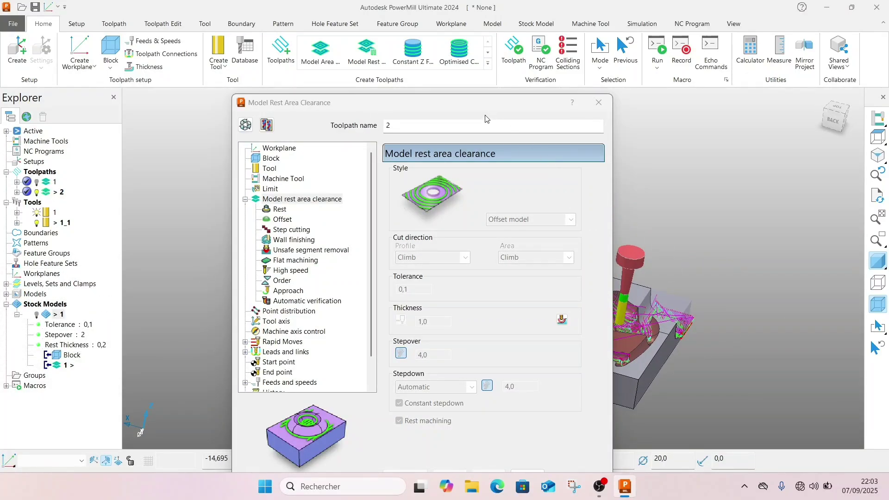
{"action": "left_click_drag", "start_coordinate": [343, 101], "coordinate": [129, 96]}
{"action": "scroll", "coordinate": [639, 382], "scroll_direction": "up", "scroll_amount": 3}
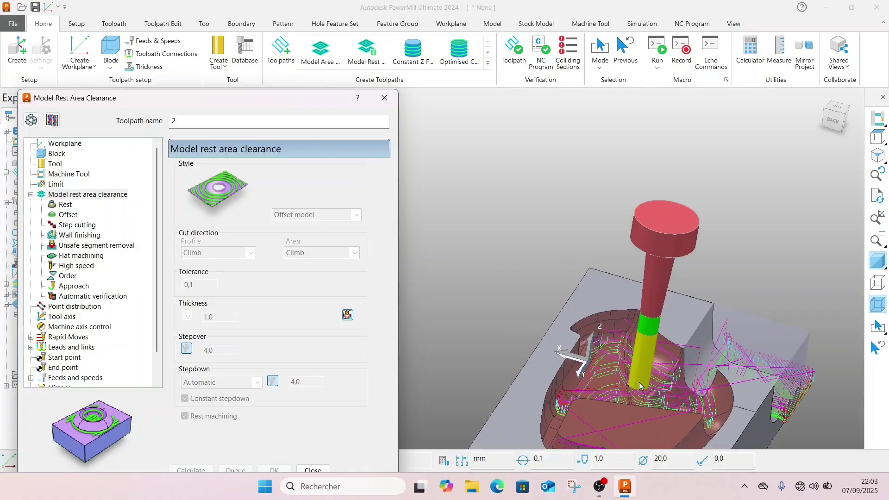
{"action": "scroll", "coordinate": [639, 382], "scroll_direction": "up", "scroll_amount": 5}
{"action": "middle_click_drag", "start_coordinate": [648, 381], "coordinate": [499, 347]}
{"action": "scroll", "coordinate": [644, 415], "scroll_direction": "down", "scroll_amount": 4}
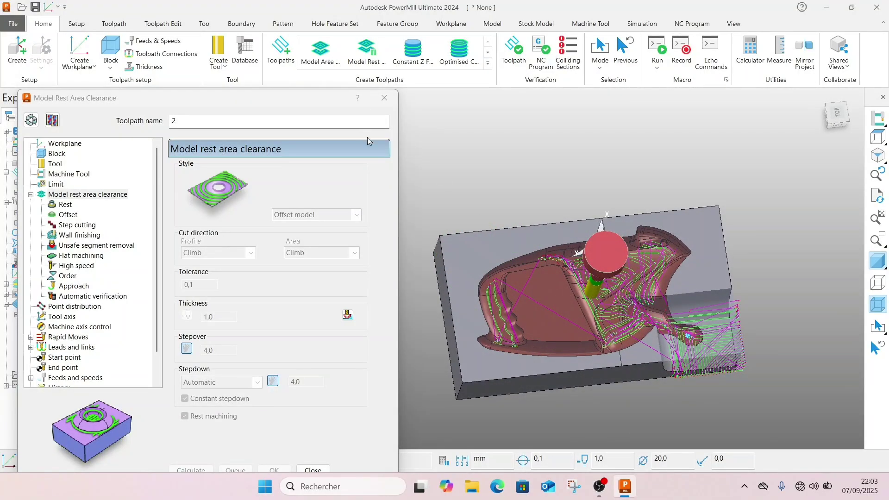
{"action": "left_click", "coordinate": [384, 98]}
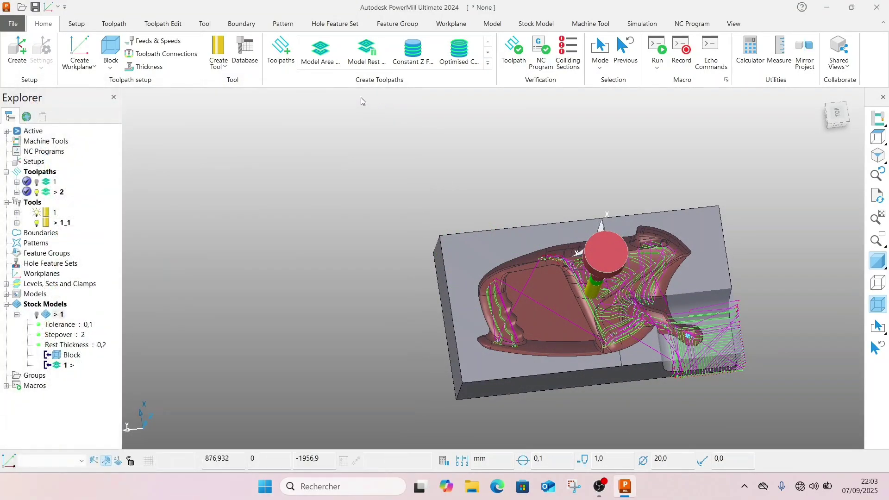
Delete rest toolpath 2 and calculate a Model Area Clearance toolpath with Offset all style and 4 mm stepover and stepdown instead
{"action": "left_click", "coordinate": [44, 194]}
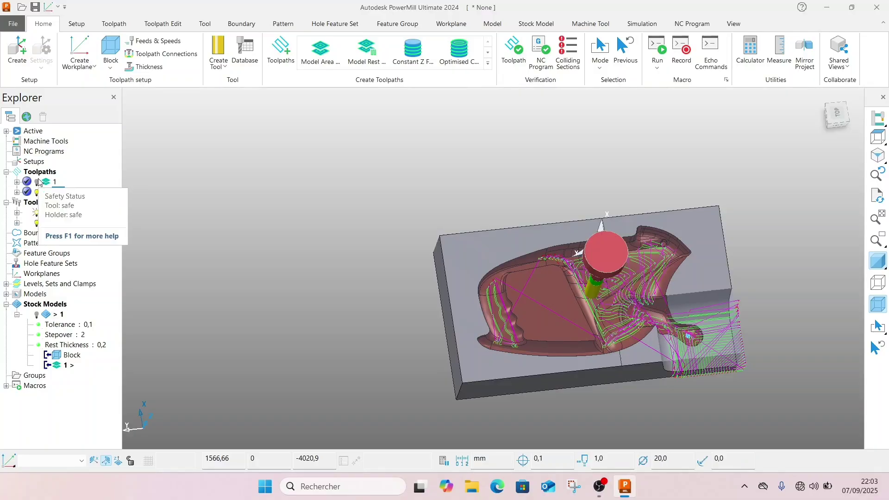
{"action": "key", "text": "Delete"}
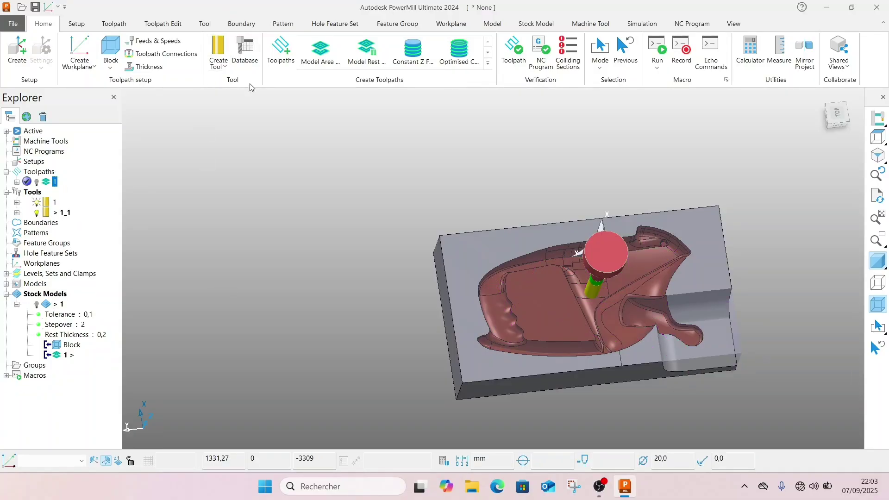
{"action": "left_click", "coordinate": [338, 60]}
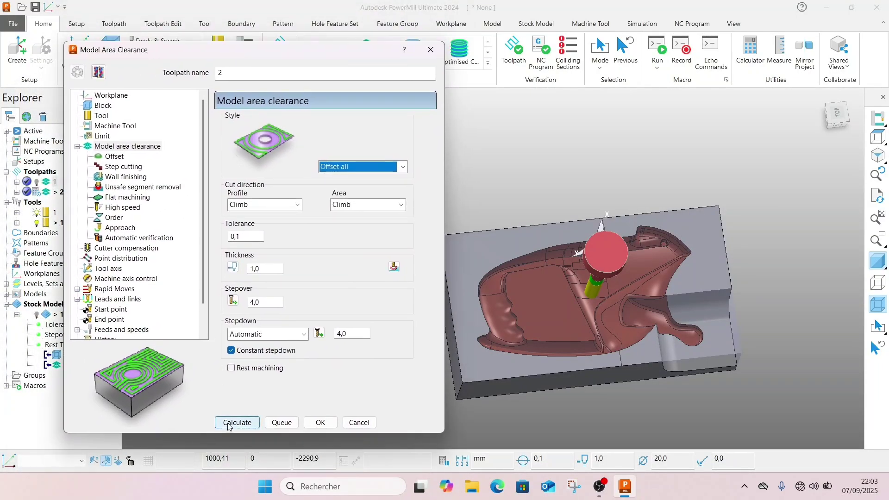
{"action": "left_click", "coordinate": [237, 422]}
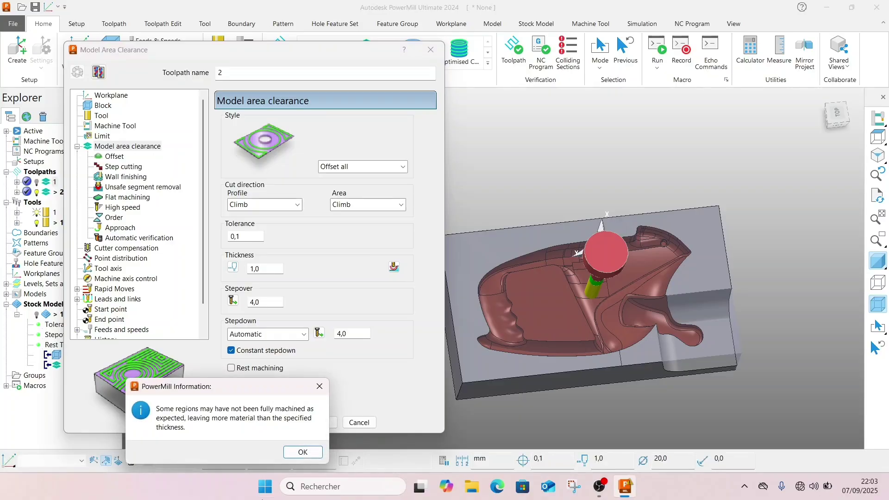
{"action": "left_click", "coordinate": [303, 453]}
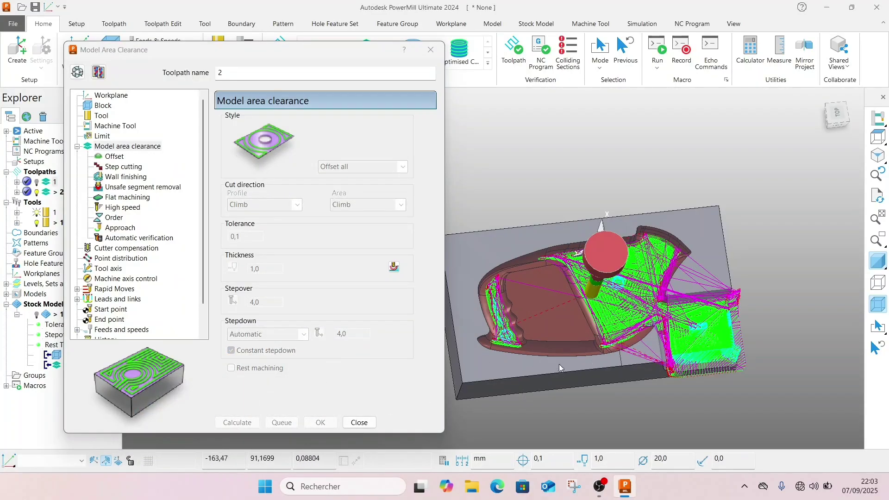
{"action": "middle_click_drag", "start_coordinate": [559, 364], "coordinate": [522, 246]}
{"action": "scroll", "coordinate": [523, 251], "scroll_direction": "up", "scroll_amount": 10}
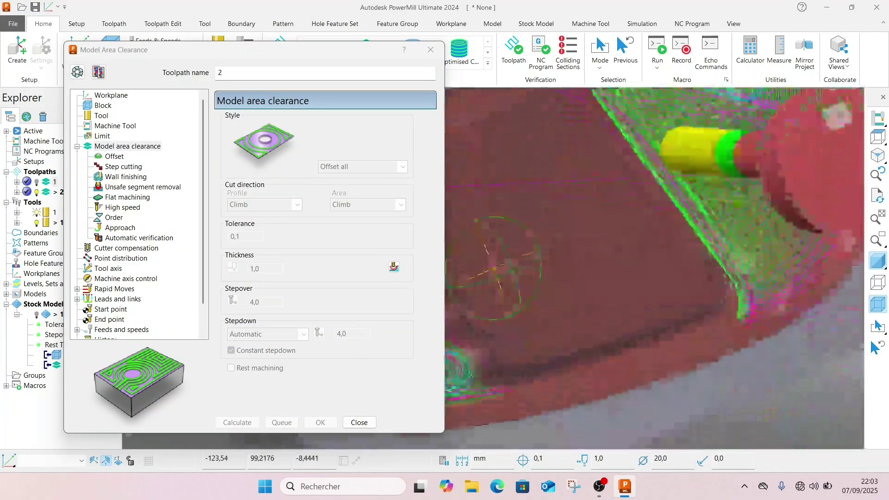
{"action": "key", "text": "Escape"}
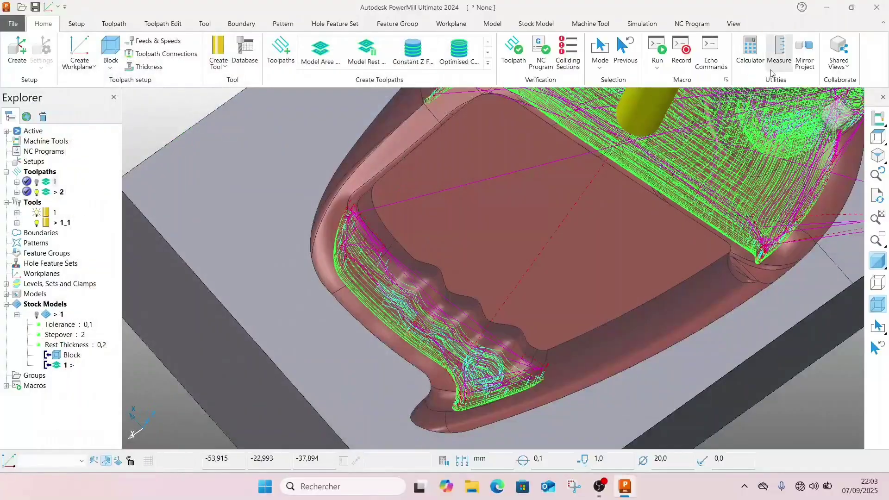
Measure the distance between two points across the handle opening's rim
{"action": "left_click", "coordinate": [770, 43]}
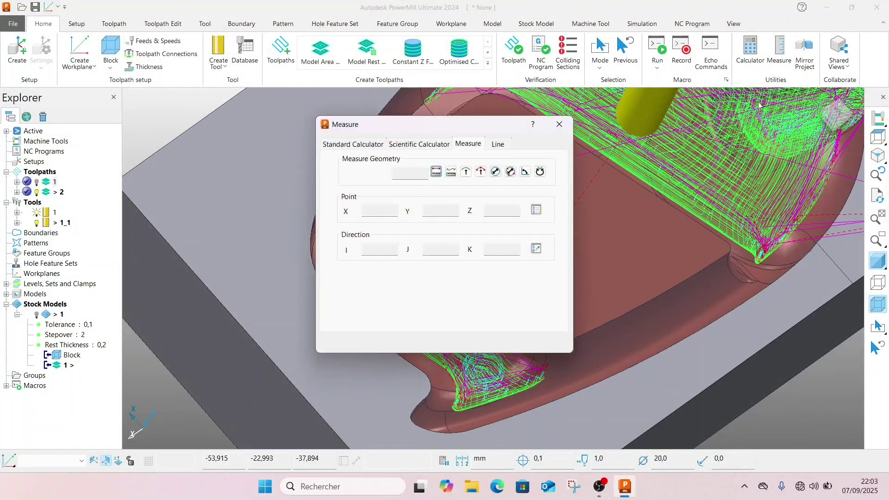
{"action": "left_click", "coordinate": [436, 172]}
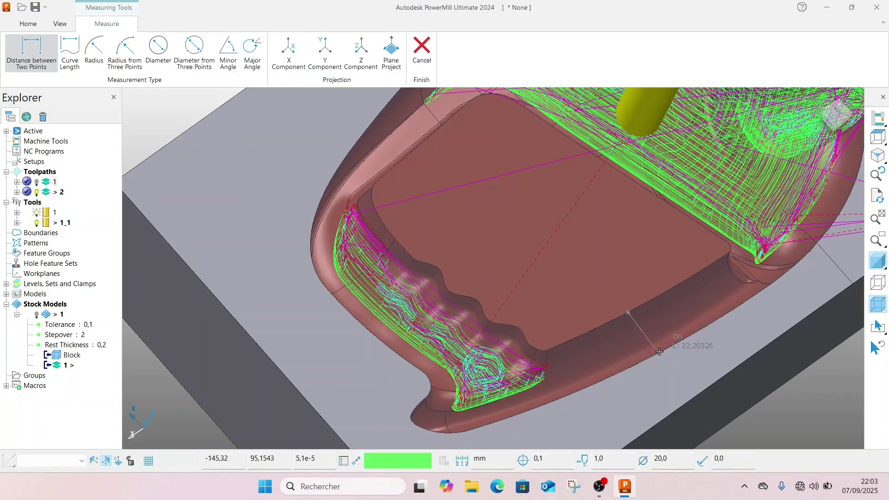
{"action": "left_click", "coordinate": [532, 155]}
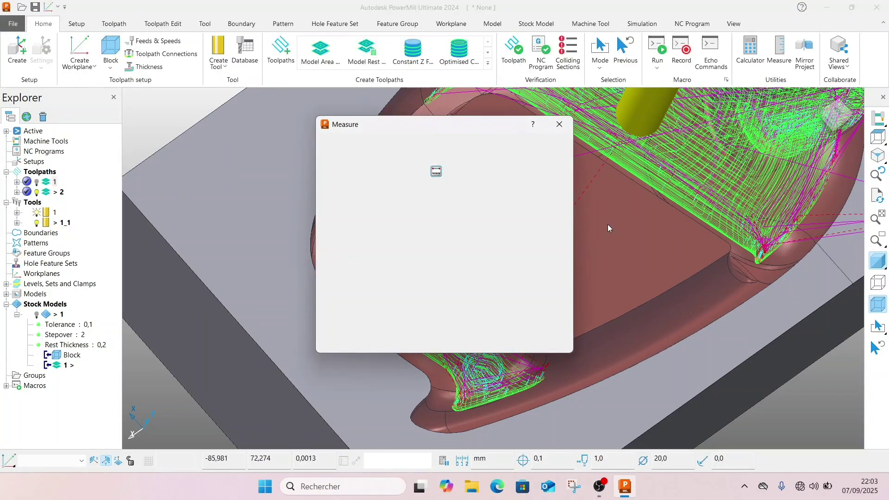
{"action": "left_click", "coordinate": [558, 124]}
{"action": "middle_click_drag", "start_coordinate": [560, 139], "coordinate": [690, 306]}
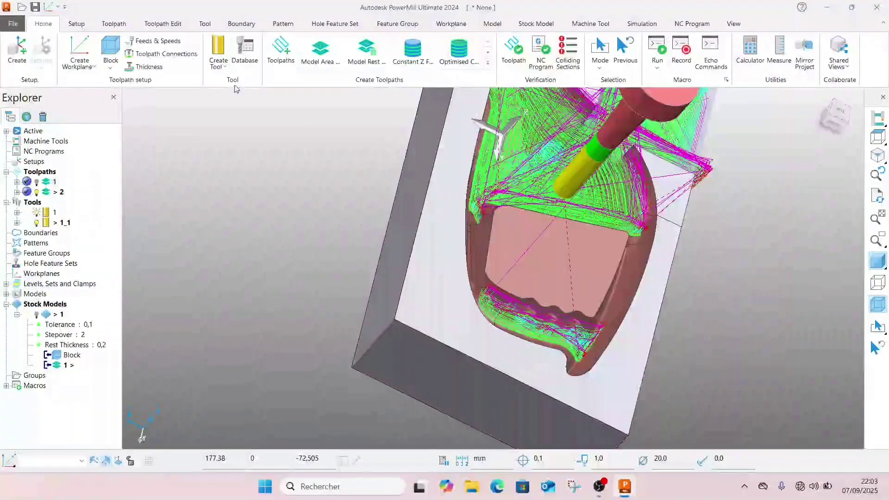
Create a ball nosed tool with a 10 mm diameter and add a shank component
{"action": "left_click", "coordinate": [218, 51]}
{"action": "left_click", "coordinate": [237, 115]}
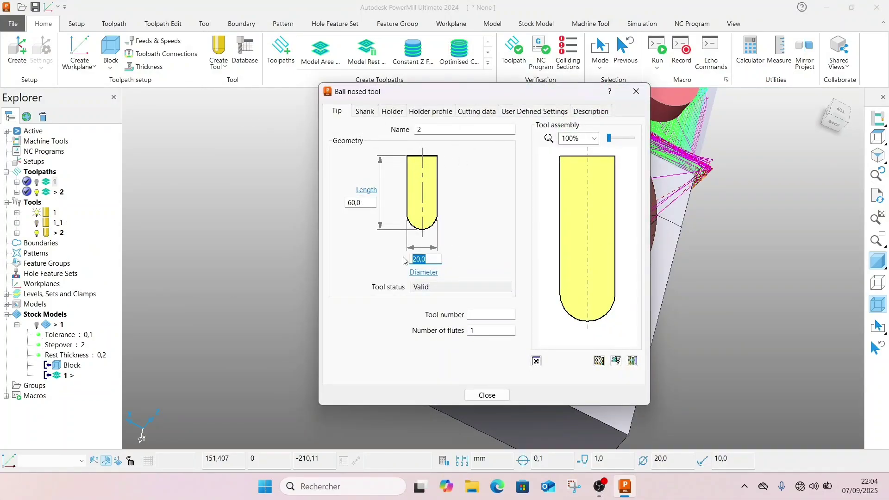
{"action": "type", "text": "10"}
{"action": "left_click", "coordinate": [367, 113]}
{"action": "left_click", "coordinate": [415, 161]}
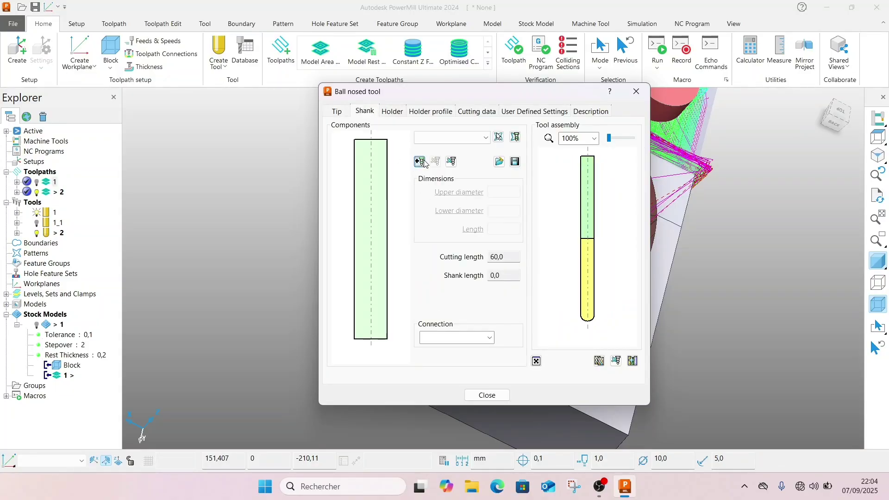
Add a holder component to the ball nosed tool with a 20 mm upper diameter, 80 mm length and 80 mm overhang
{"action": "left_click", "coordinate": [399, 113]}
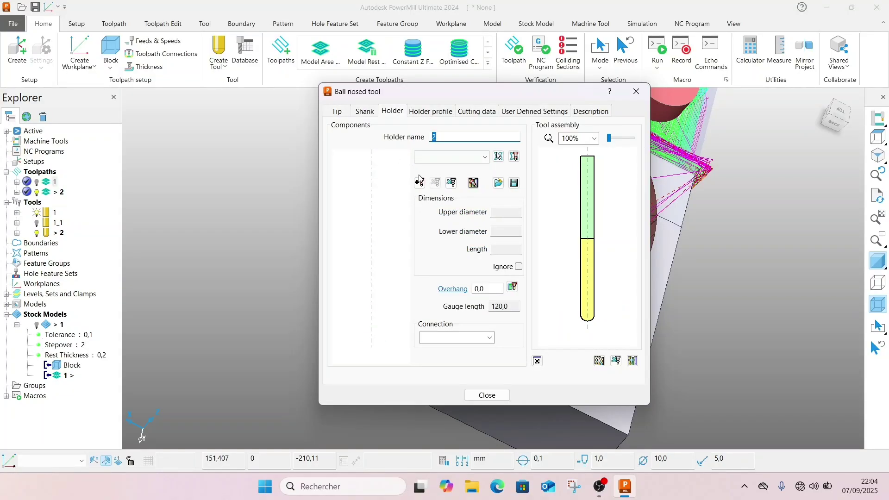
{"action": "left_click", "coordinate": [419, 181]}
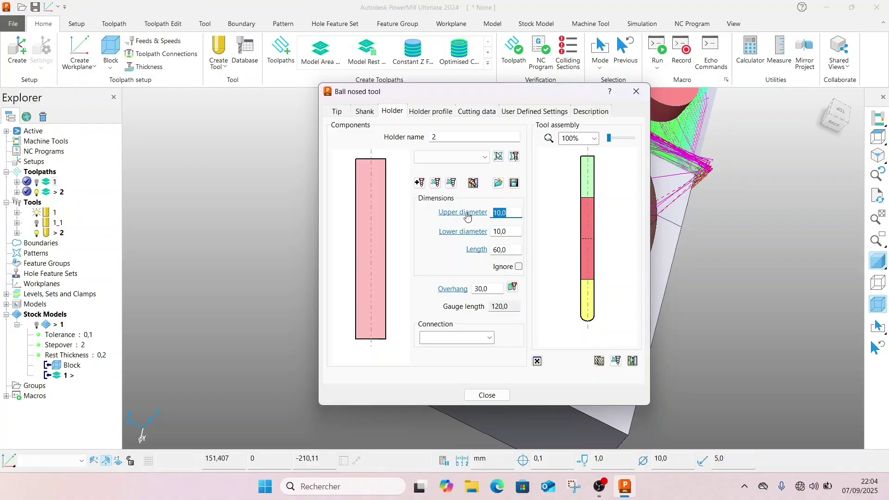
{"action": "left_click", "coordinate": [278, 252]}
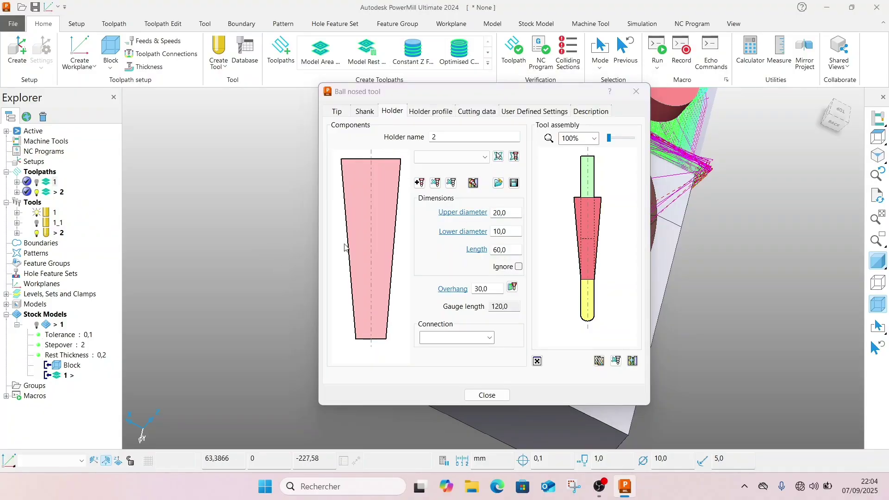
{"action": "left_click", "coordinate": [520, 249]}
{"action": "key", "text": "BackSpace"}
{"action": "key", "text": "BackSpace"}
{"action": "key", "text": "BackSpace"}
{"action": "key", "text": "BackSpace"}
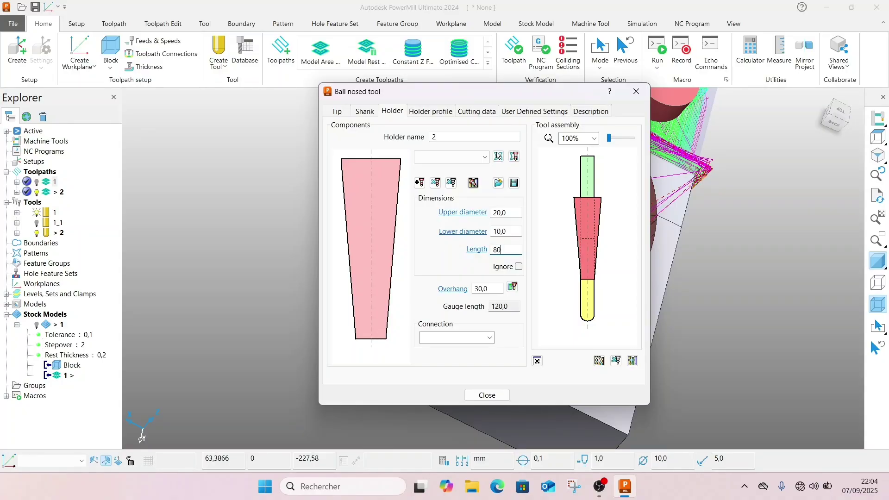
{"action": "left_click", "coordinate": [257, 256]}
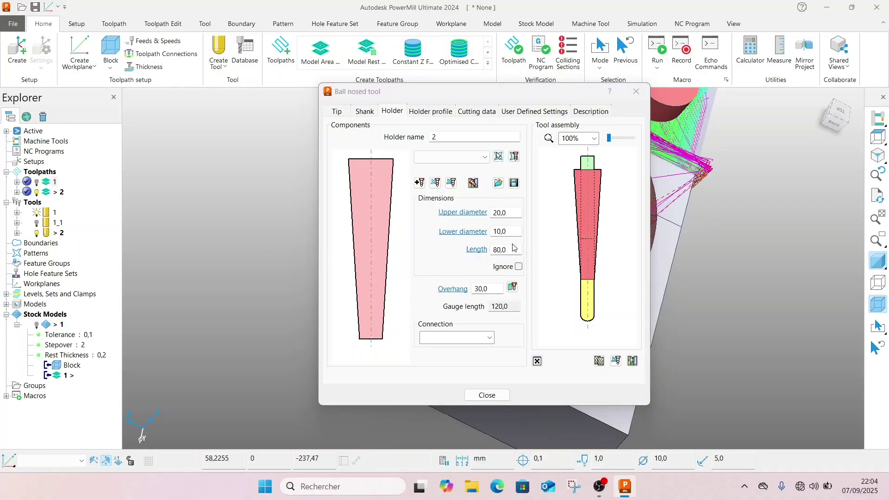
{"action": "left_click", "coordinate": [498, 288]}
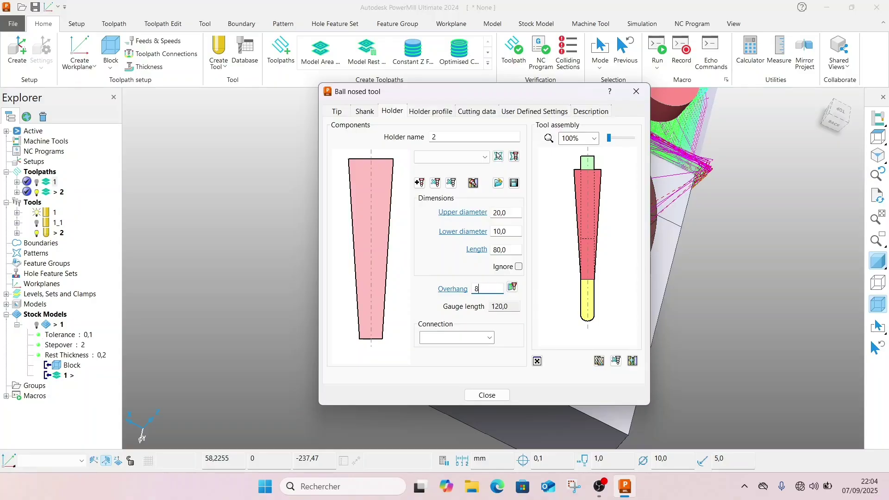
{"action": "left_click", "coordinate": [246, 339]}
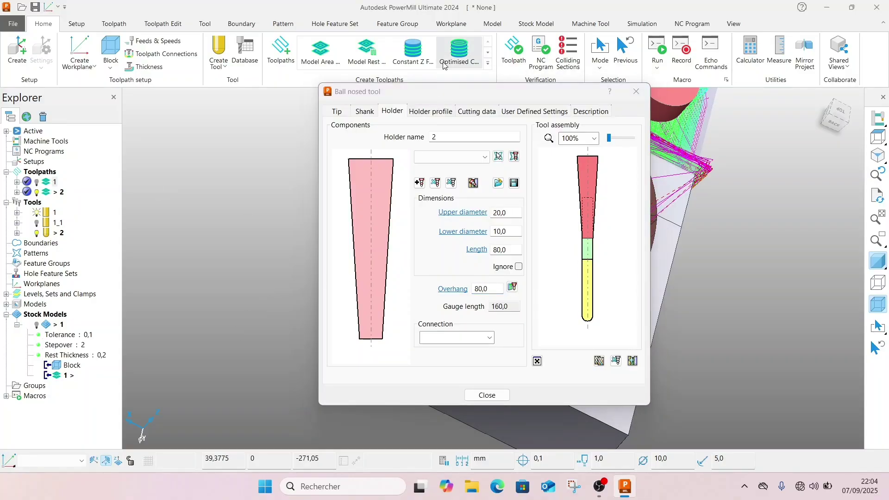
Add a second holder component with 63 mm upper and lower diameters to the ball nosed tool and finish the tool definition
{"action": "left_click", "coordinate": [421, 184]}
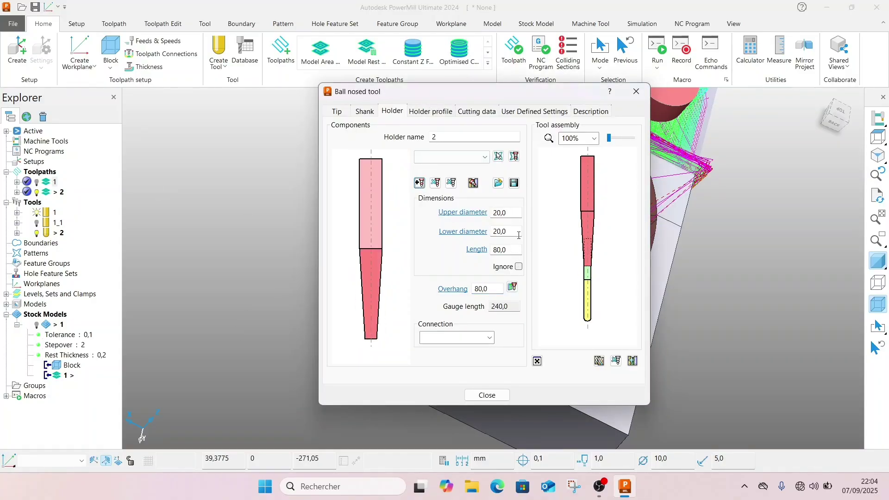
{"action": "left_click", "coordinate": [518, 215]}
{"action": "key", "text": "Tab"}
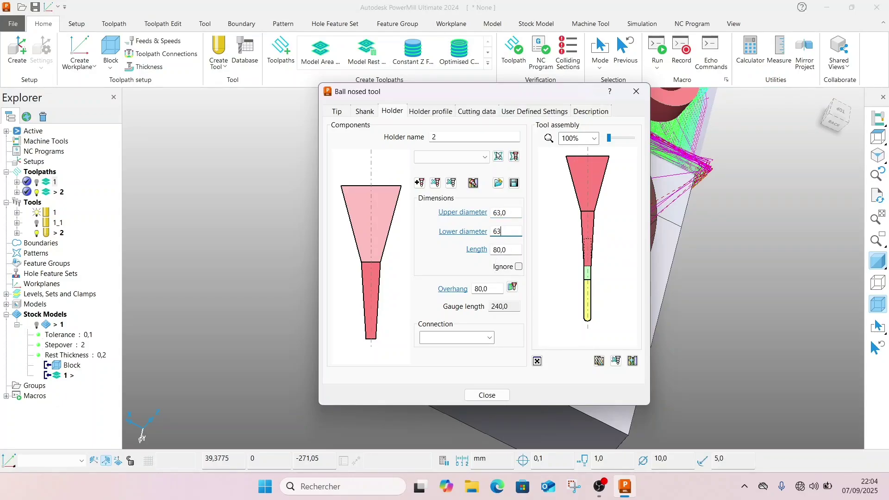
{"action": "key", "text": "Tab"}
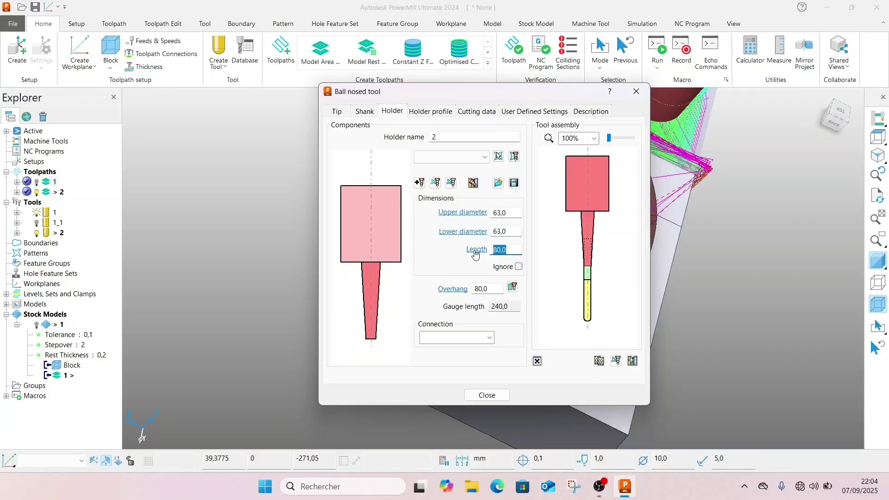
{"action": "left_click", "coordinate": [219, 352]}
{"action": "left_click", "coordinate": [491, 394]}
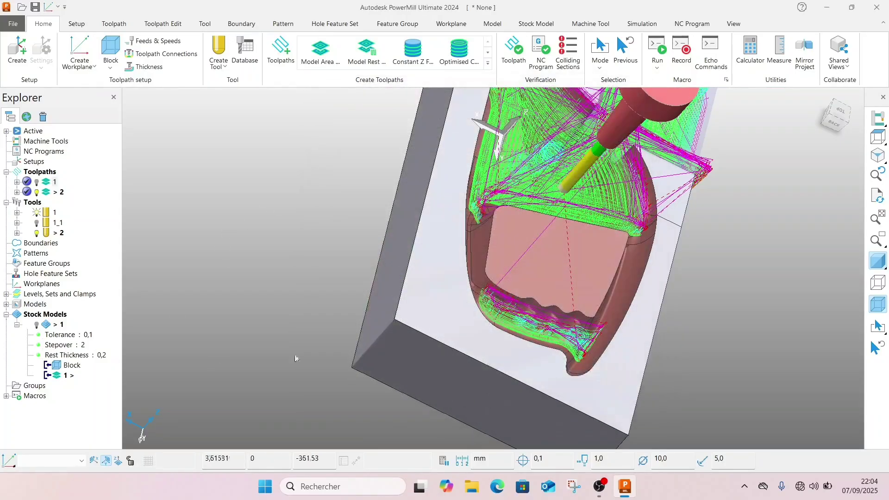
Edit toolpath 2 to use the ball nosed tool 2 instead and recalculate the Model Area Clearance
{"action": "right_click", "coordinate": [54, 194]}
{"action": "left_click", "coordinate": [93, 118]}
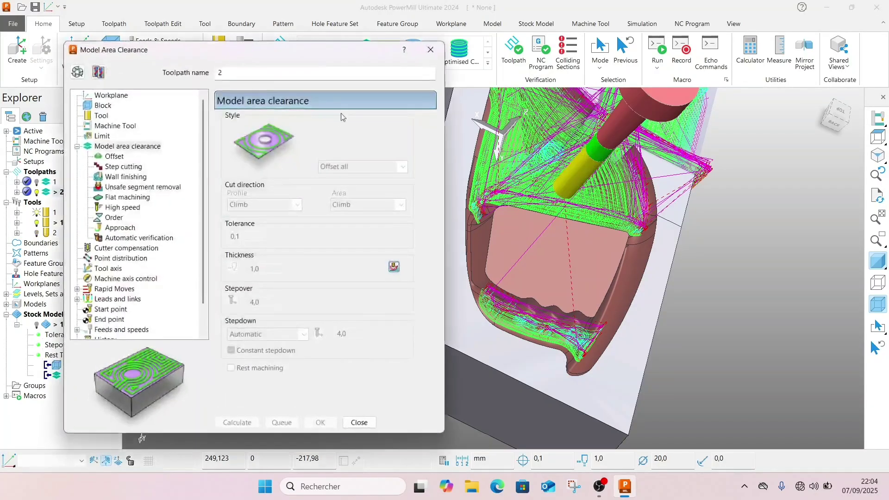
{"action": "left_click", "coordinate": [100, 116]}
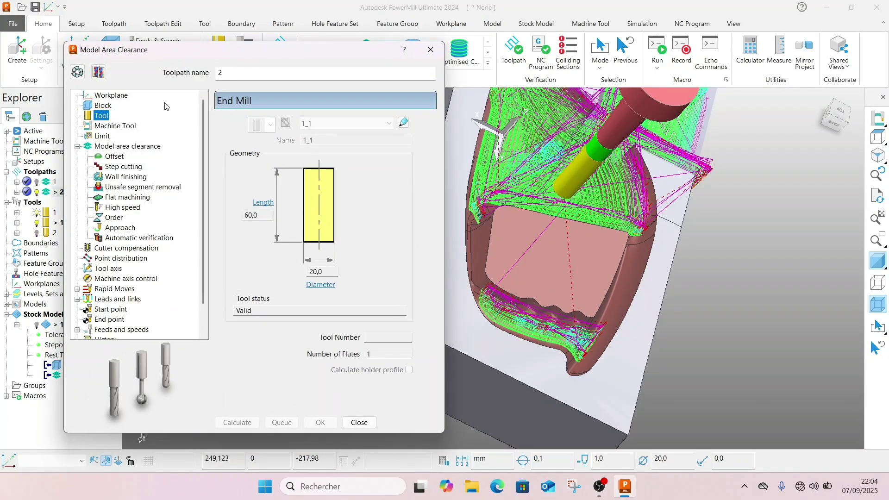
{"action": "left_click", "coordinate": [77, 72]}
{"action": "left_click", "coordinate": [310, 123]}
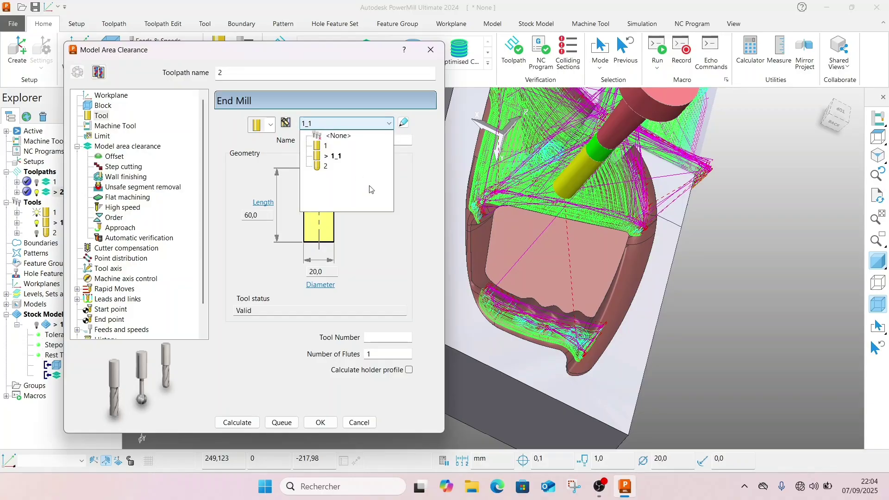
{"action": "left_click", "coordinate": [324, 166]}
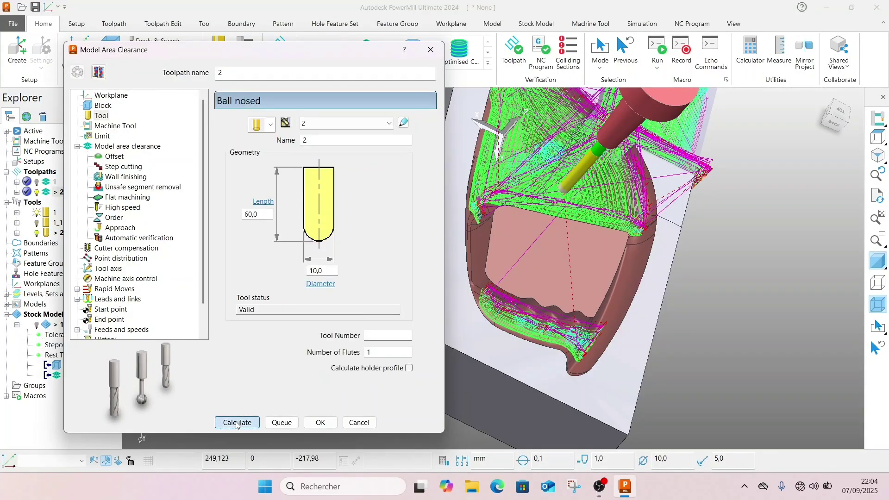
{"action": "left_click", "coordinate": [236, 423]}
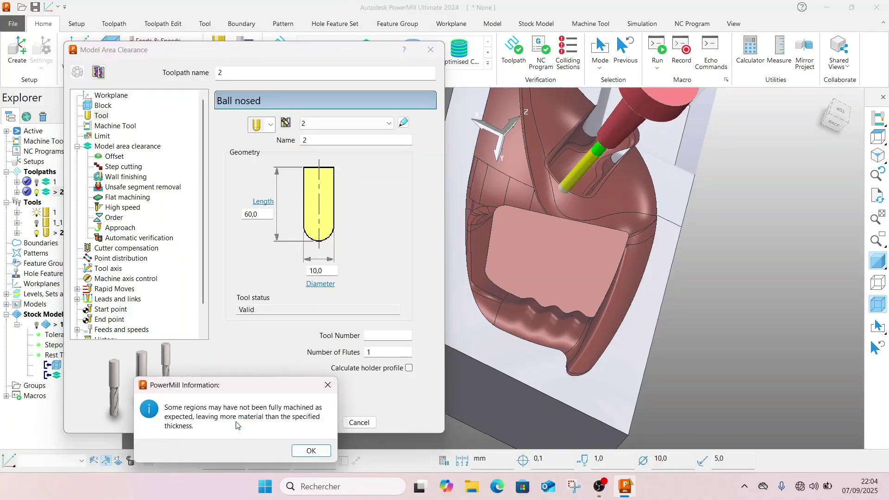
{"action": "left_click", "coordinate": [310, 452]}
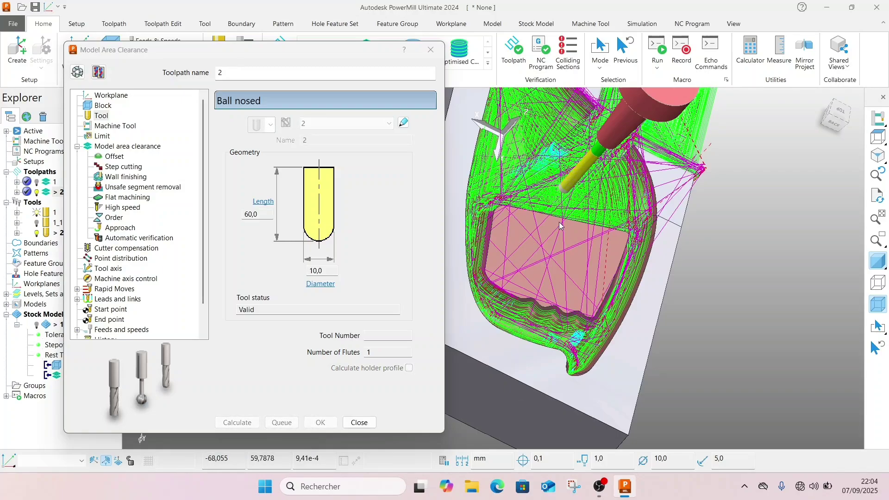
{"action": "left_click", "coordinate": [431, 49]}
Remove toolpath 1 from stock model 1 and delete toolpath 1 from the project
{"action": "middle_click_drag", "start_coordinate": [482, 250], "coordinate": [370, 204]}
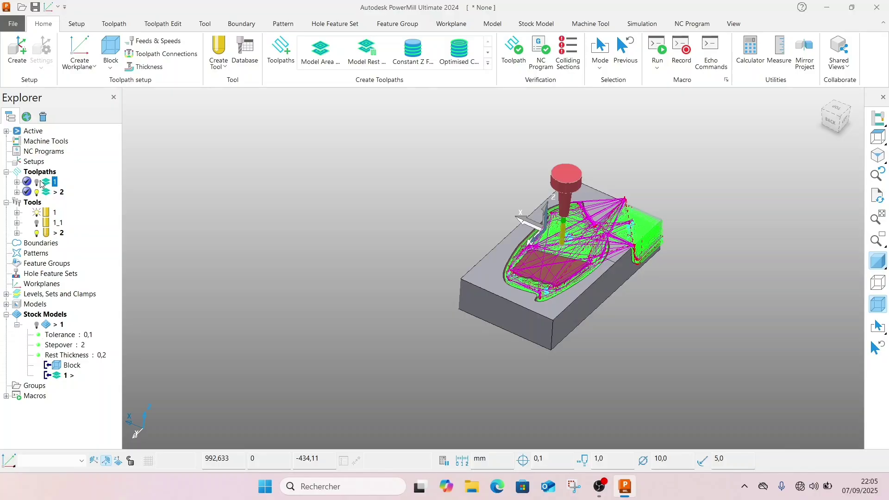
{"action": "key", "text": "Delete"}
{"action": "left_click", "coordinate": [181, 229]}
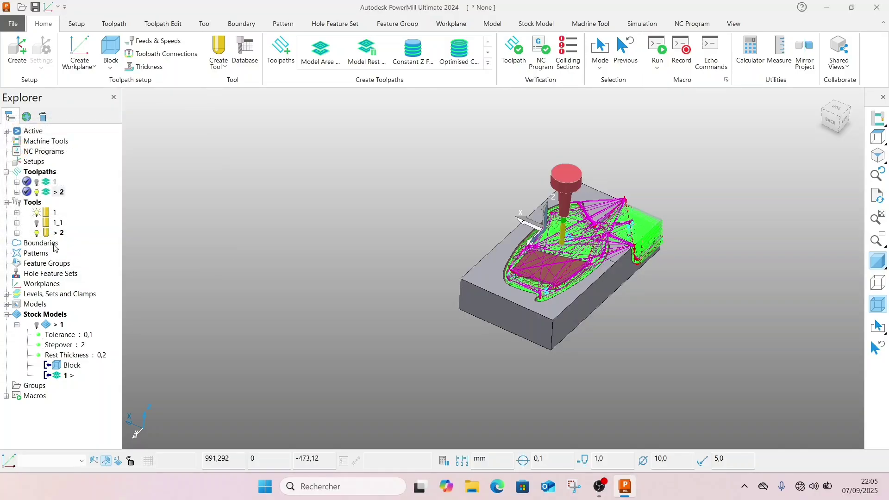
{"action": "left_click", "coordinate": [55, 379]}
{"action": "right_click", "coordinate": [52, 379]}
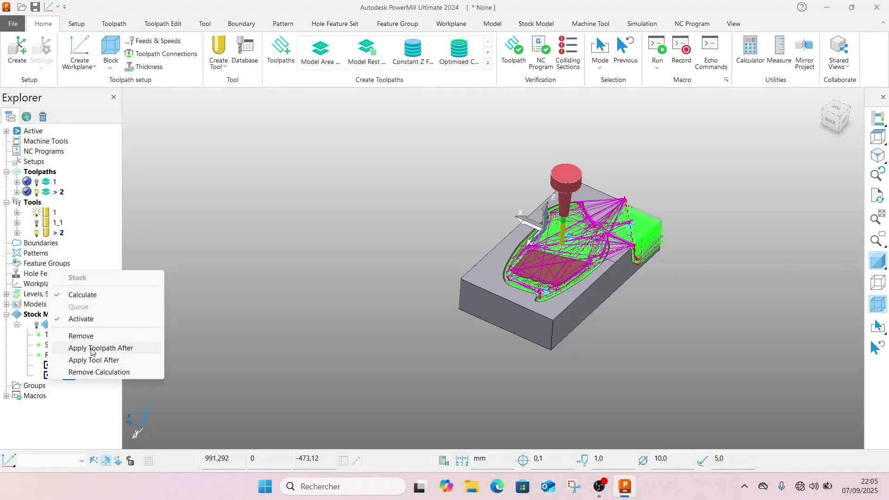
{"action": "left_click", "coordinate": [96, 336]}
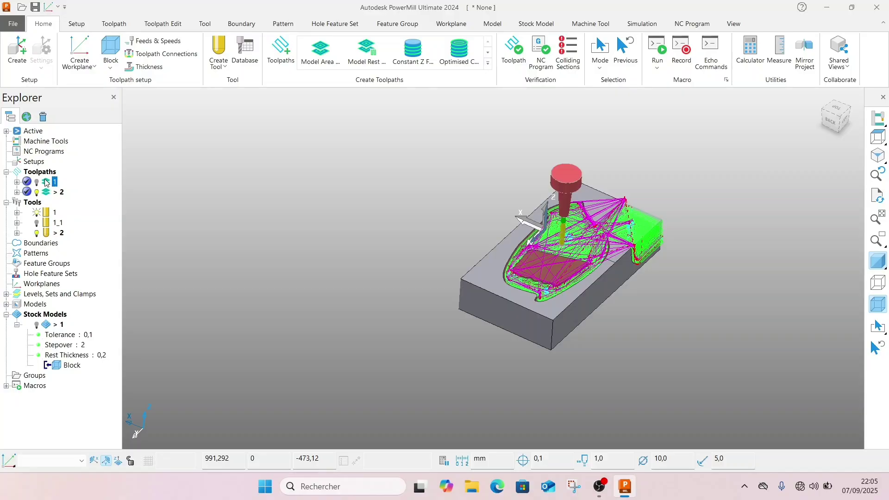
{"action": "key", "text": "Delete"}
Simulate toolpath 2 from the start and set the simulation speed to 180.0 x feed rate
{"action": "right_click", "coordinate": [48, 184]}
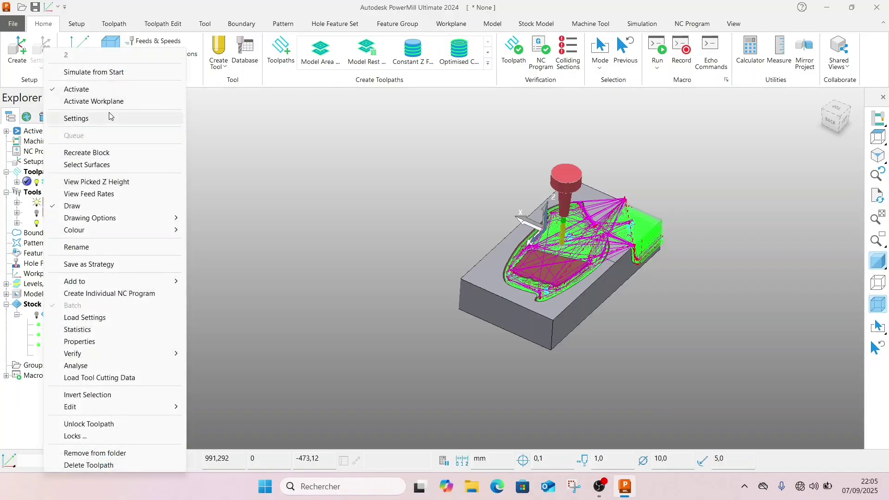
{"action": "left_click", "coordinate": [113, 72]}
{"action": "left_click", "coordinate": [222, 45]}
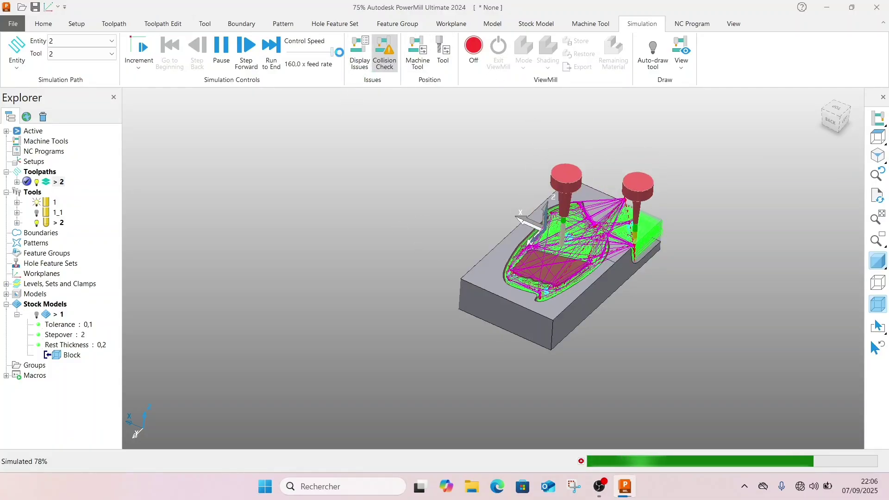
{"action": "left_click_drag", "start_coordinate": [340, 53], "coordinate": [341, 58]}
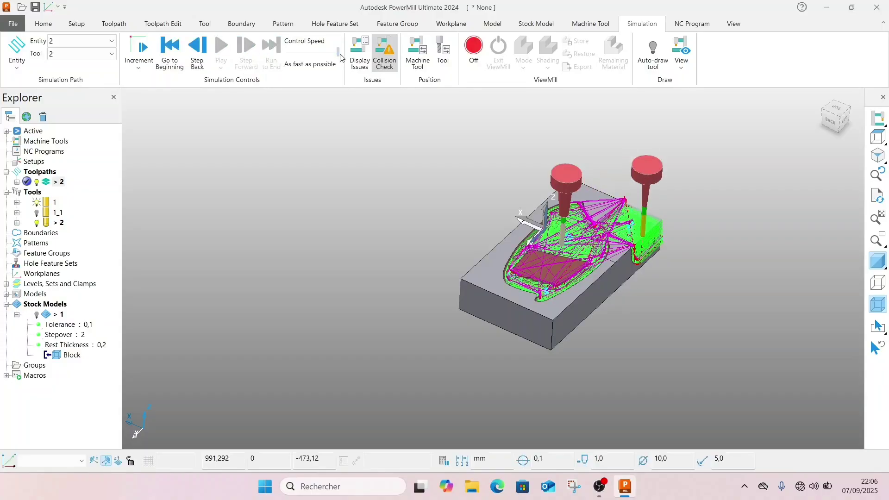
{"action": "left_click", "coordinate": [336, 57]}
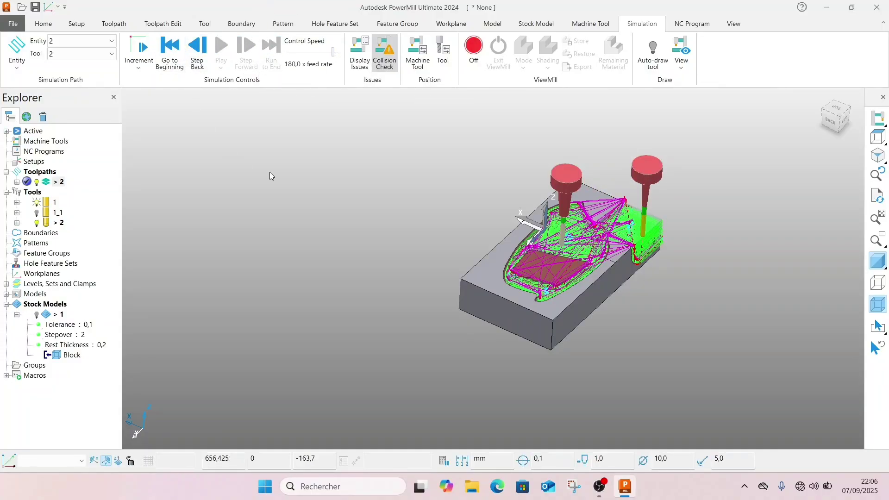
Step backwards through the simulation of toolpath 2 to review the tool's earlier positions
{"action": "left_click", "coordinate": [204, 64]}
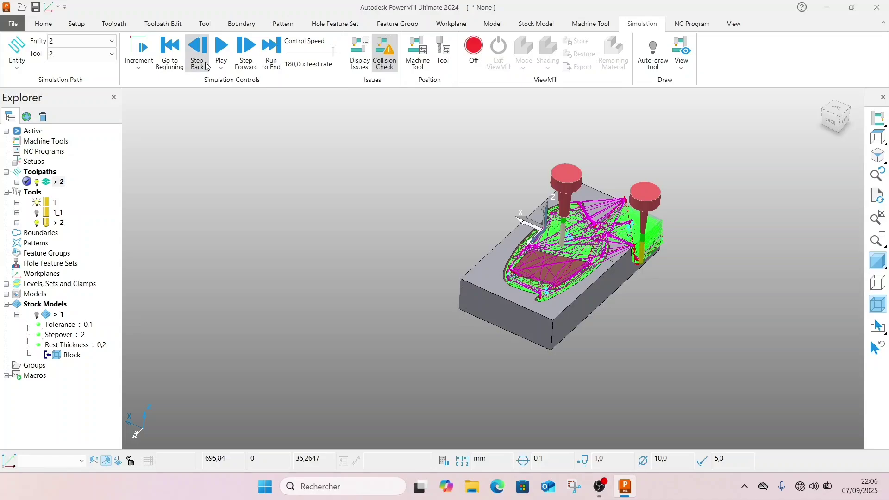
{"action": "left_click", "coordinate": [203, 63]}
{"action": "left_click", "coordinate": [204, 63]}
{"action": "left_click", "coordinate": [204, 64]}
{"action": "left_click", "coordinate": [204, 65]}
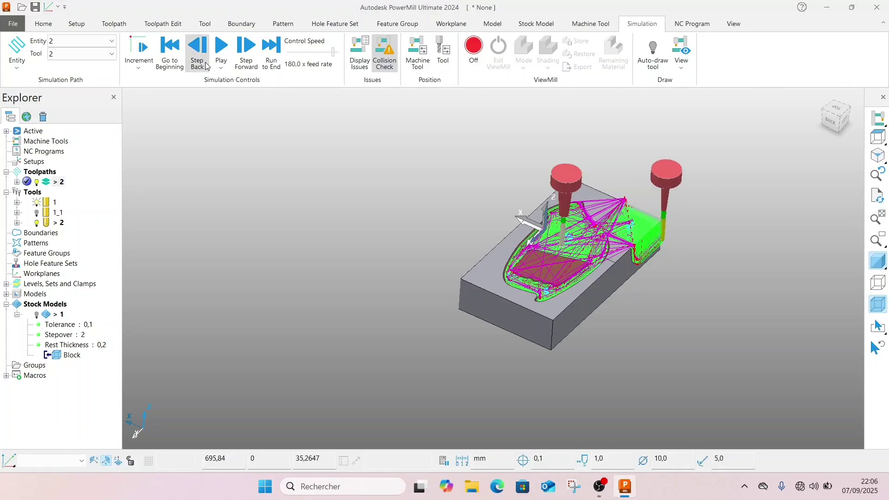
{"action": "left_click", "coordinate": [206, 65]}
{"action": "left_click", "coordinate": [206, 65]}
{"action": "left_click", "coordinate": [206, 65]}
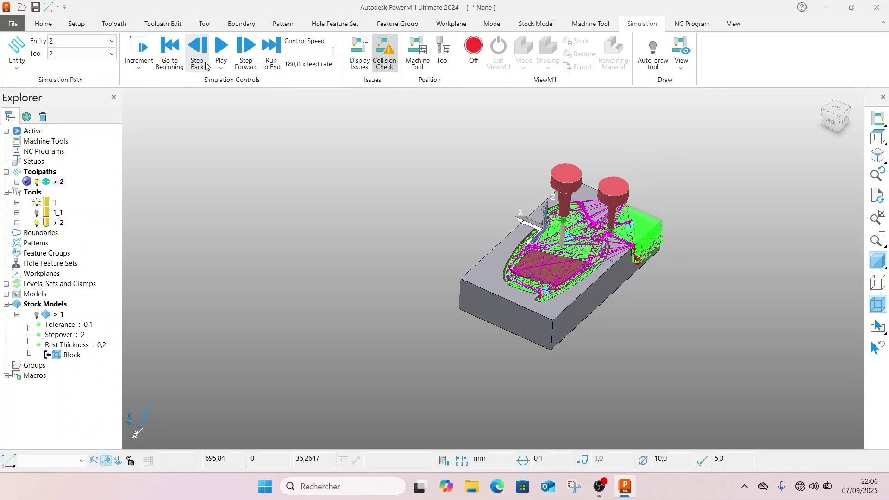
{"action": "left_click", "coordinate": [683, 24]}
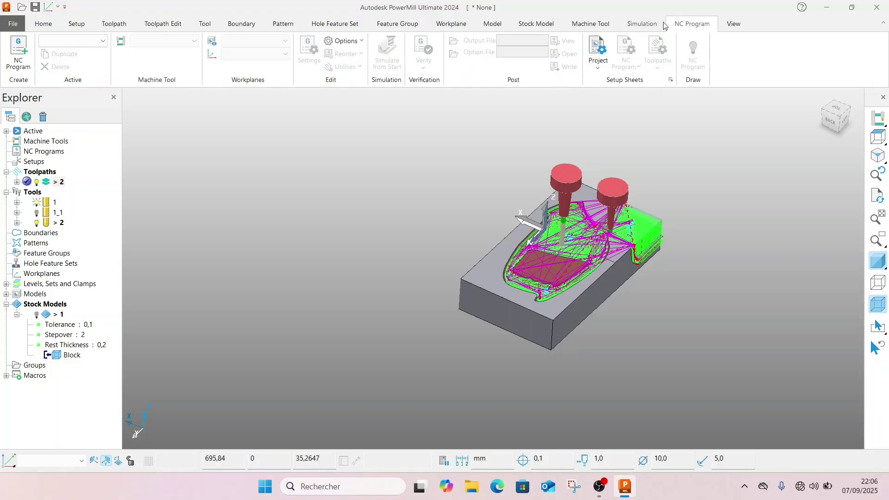
{"action": "left_click", "coordinate": [597, 26]}
{"action": "left_click", "coordinate": [641, 23]}
{"action": "left_click", "coordinate": [585, 25]}
{"action": "left_click", "coordinate": [539, 26]}
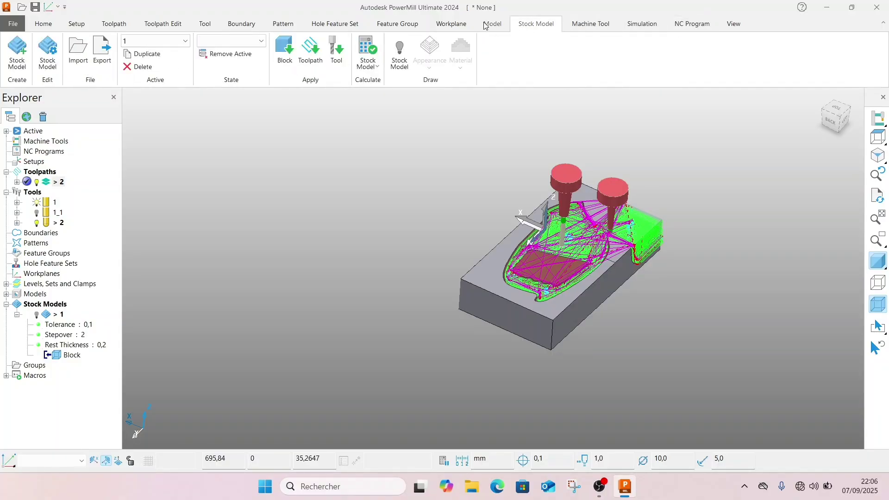
{"action": "left_click", "coordinate": [492, 24]}
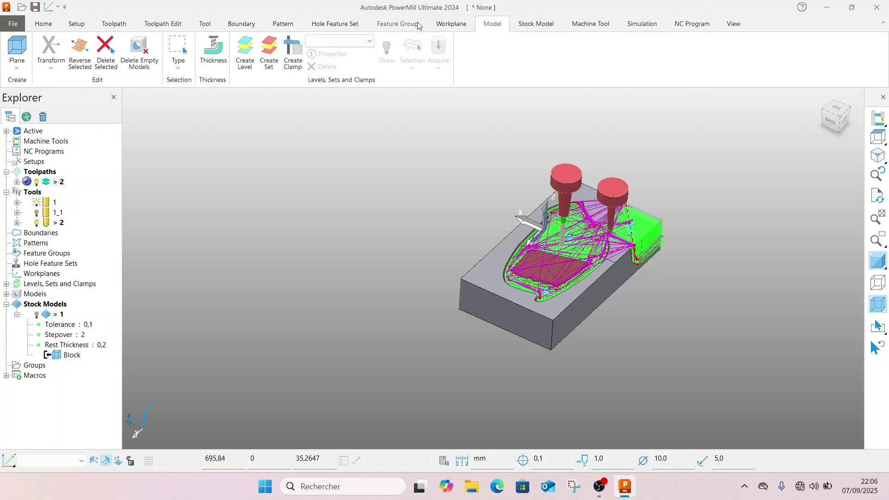
{"action": "left_click", "coordinate": [172, 23]}
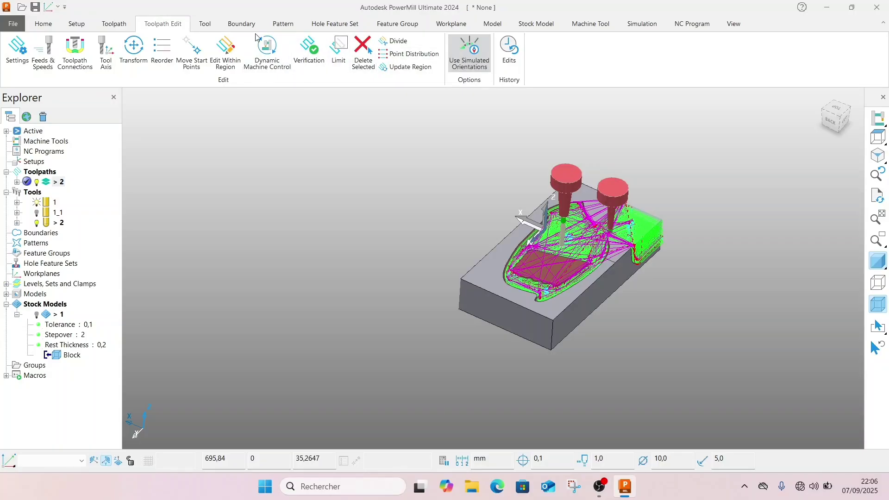
{"action": "left_click", "coordinate": [203, 24]}
Turn on the display of the points along toolpath 2
{"action": "left_click", "coordinate": [116, 27]}
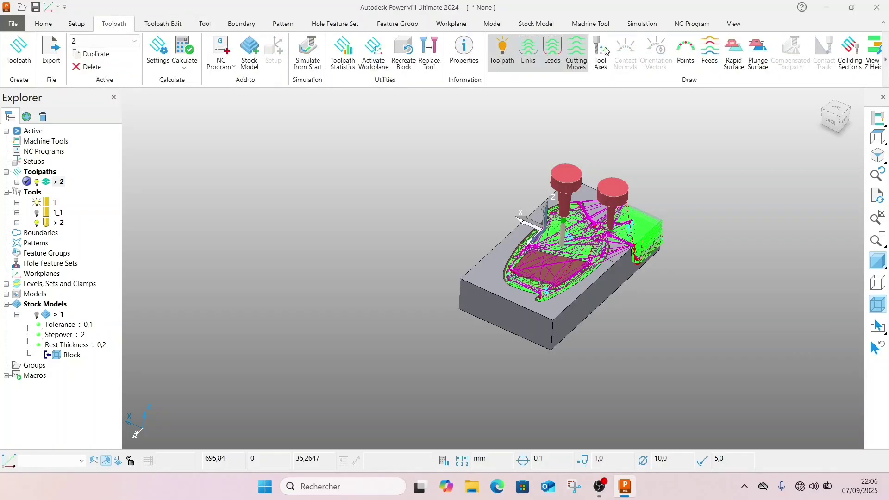
{"action": "left_click", "coordinate": [685, 53]}
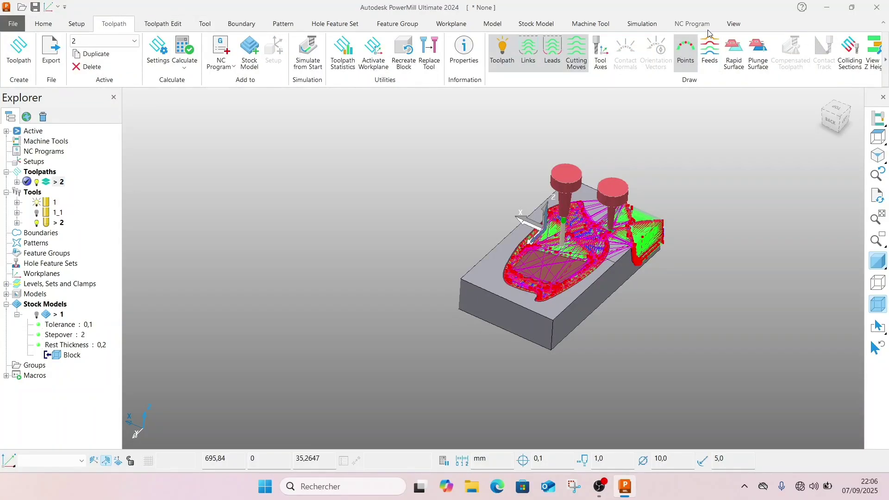
Examine the simulated tool, its holder and the toolpath points around the chainsaw body up close
{"action": "left_click", "coordinate": [635, 24]}
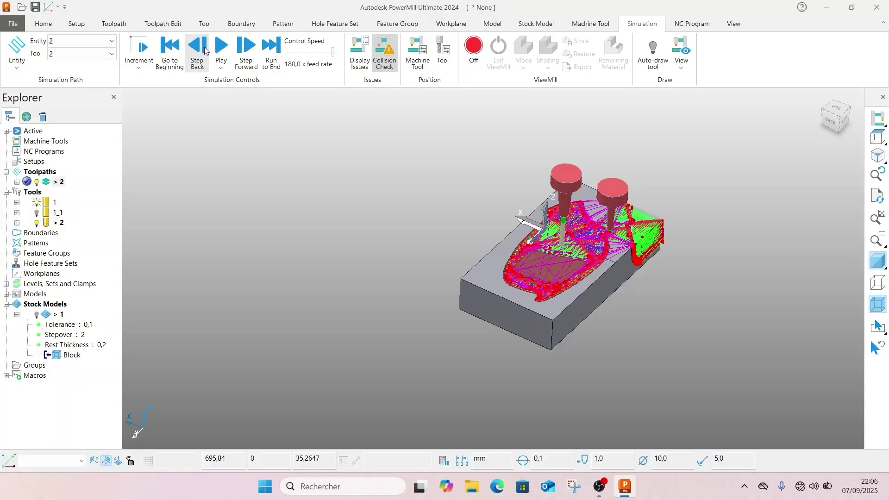
{"action": "scroll", "coordinate": [566, 258], "scroll_direction": "up", "scroll_amount": 2}
{"action": "scroll", "coordinate": [565, 258], "scroll_direction": "up", "scroll_amount": 2}
{"action": "scroll", "coordinate": [566, 257], "scroll_direction": "down", "scroll_amount": 5}
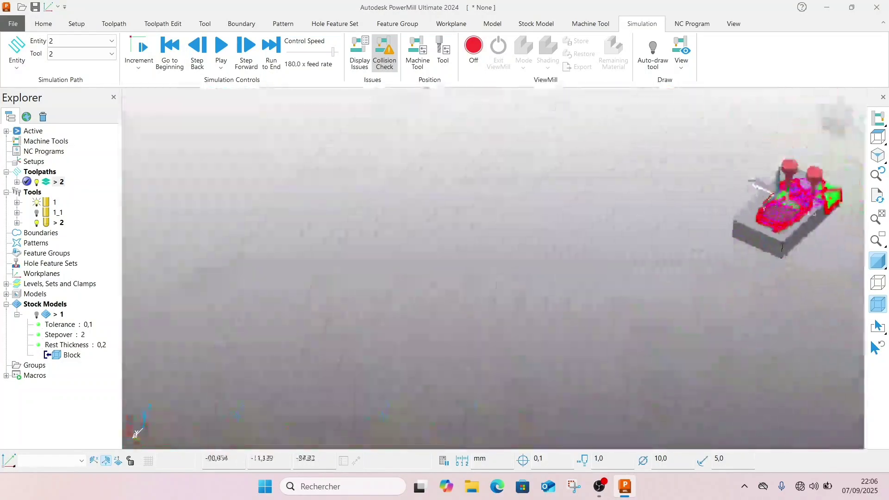
{"action": "scroll", "coordinate": [819, 185], "scroll_direction": "up", "scroll_amount": 3}
{"action": "scroll", "coordinate": [631, 249], "scroll_direction": "up", "scroll_amount": 5}
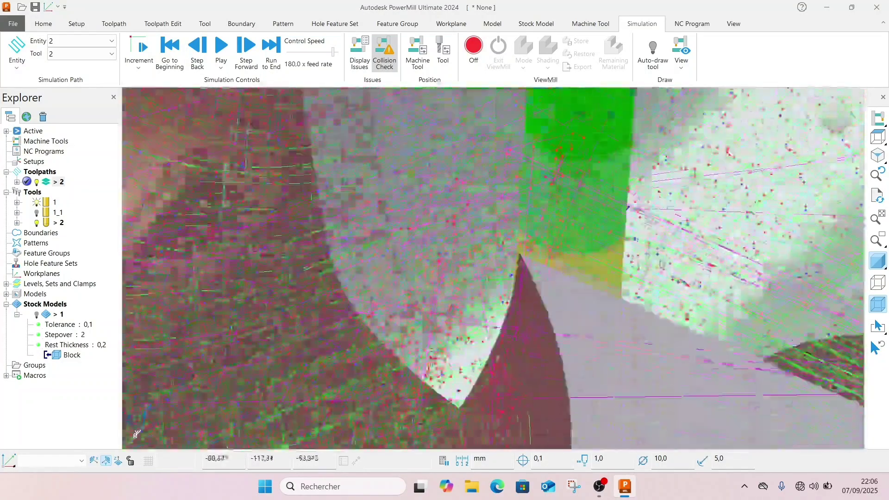
{"action": "scroll", "coordinate": [631, 248], "scroll_direction": "down", "scroll_amount": 5}
{"action": "scroll", "coordinate": [238, 199], "scroll_direction": "up", "scroll_amount": 4}
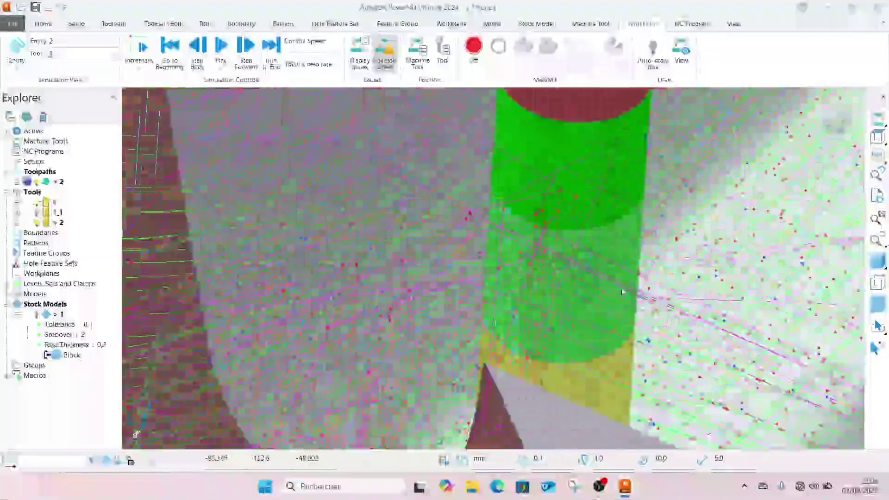
{"action": "scroll", "coordinate": [215, 239], "scroll_direction": "down", "scroll_amount": 4}
{"action": "scroll", "coordinate": [433, 253], "scroll_direction": "down", "scroll_amount": 4}
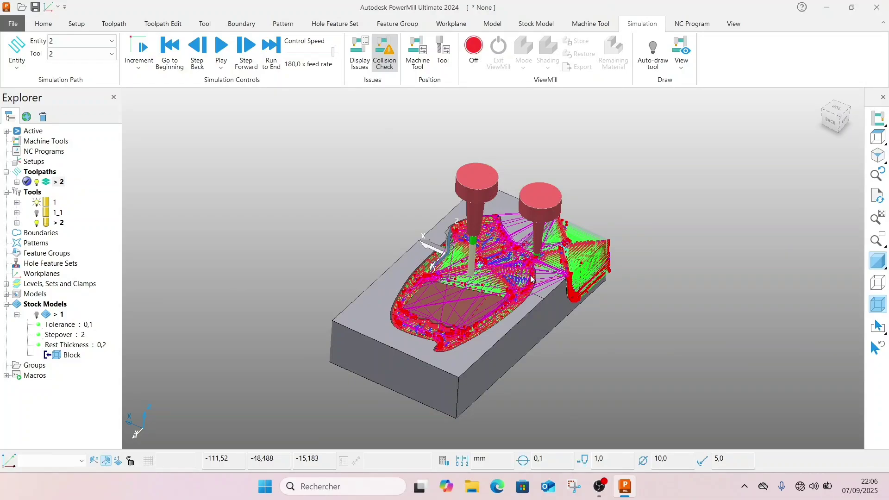
{"action": "scroll", "coordinate": [532, 278], "scroll_direction": "up", "scroll_amount": 6}
{"action": "scroll", "coordinate": [463, 245], "scroll_direction": "down", "scroll_amount": 2}
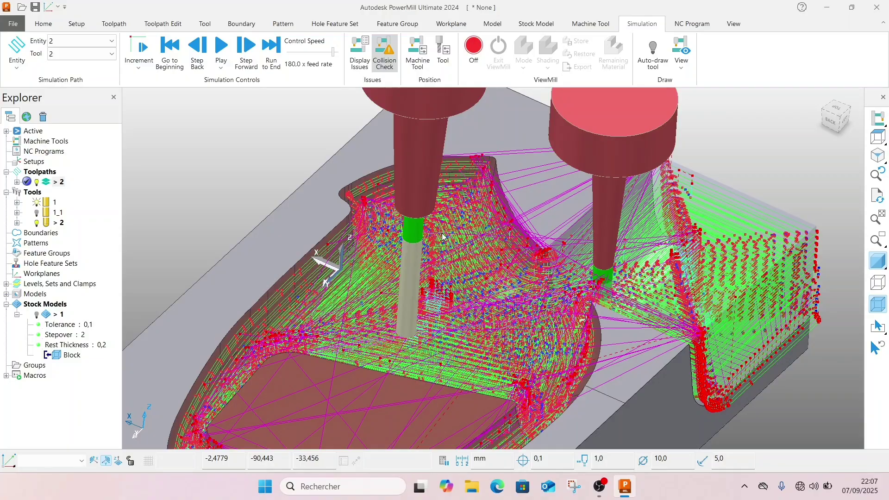
{"action": "left_click", "coordinate": [588, 24]}
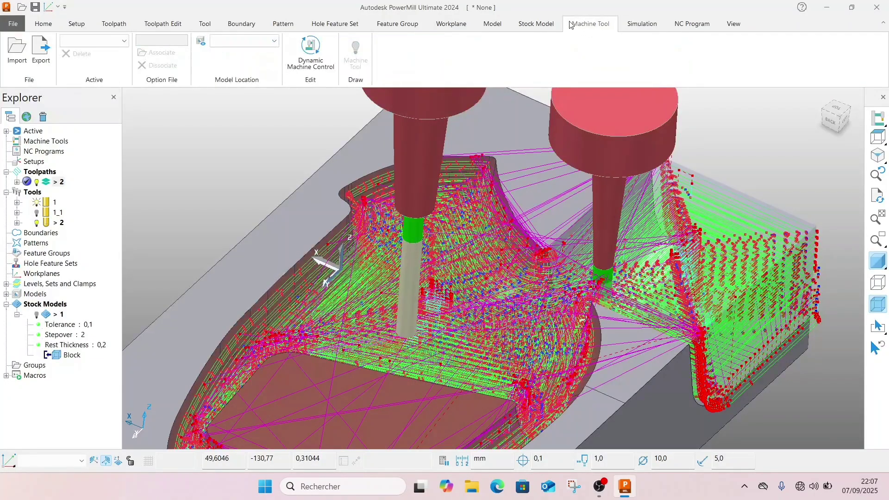
{"action": "left_click", "coordinate": [114, 24]}
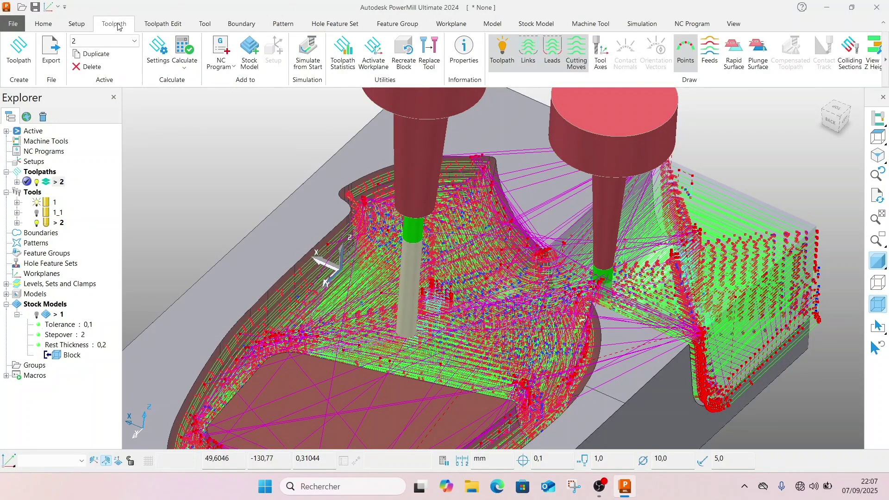
Turn off the display of the points along toolpath 2
{"action": "left_click", "coordinate": [696, 58]}
{"action": "scroll", "coordinate": [760, 341], "scroll_direction": "down", "scroll_amount": 5}
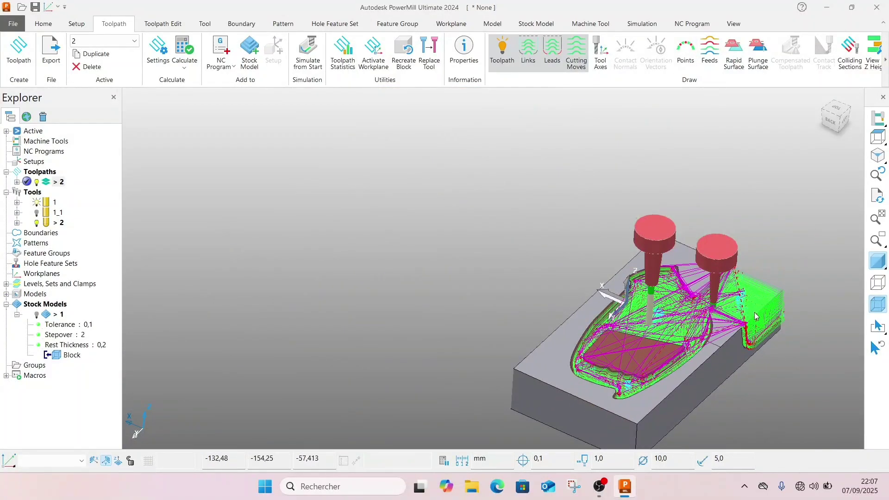
{"action": "scroll", "coordinate": [754, 317], "scroll_direction": "down", "scroll_amount": 3}
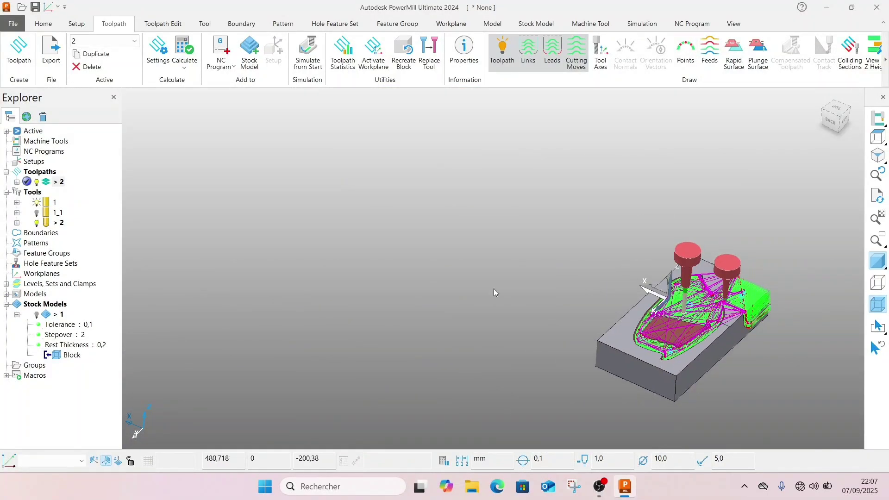
Create a Model Rest Area Clearance toolpath named 1 with toolpath 2 as its rest machining reference, and calculate it
{"action": "left_click", "coordinate": [44, 24]}
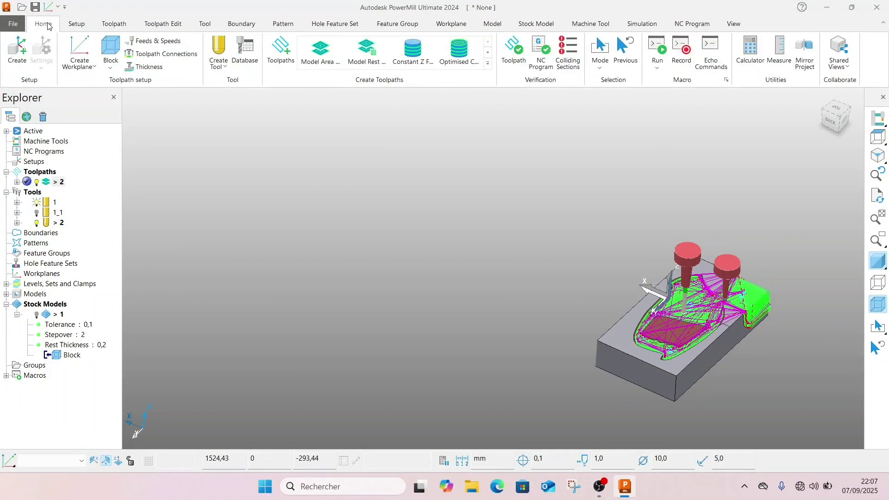
{"action": "left_click", "coordinate": [367, 51]}
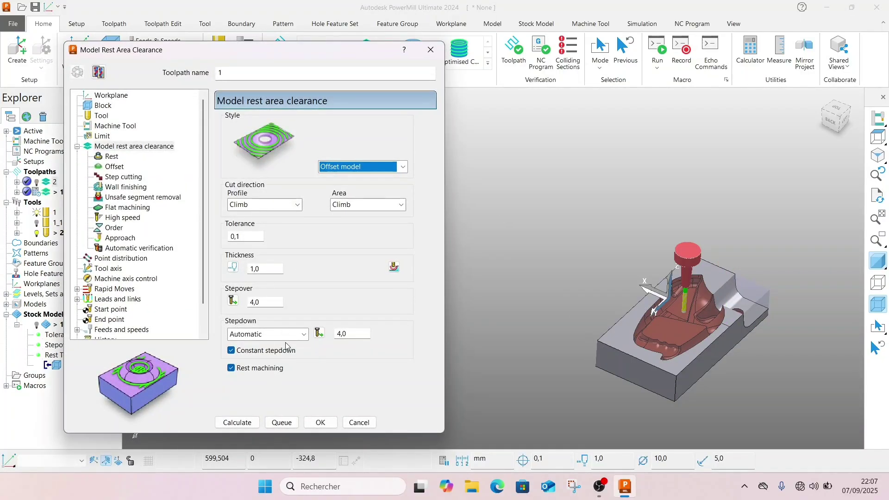
{"action": "left_click", "coordinate": [111, 157]}
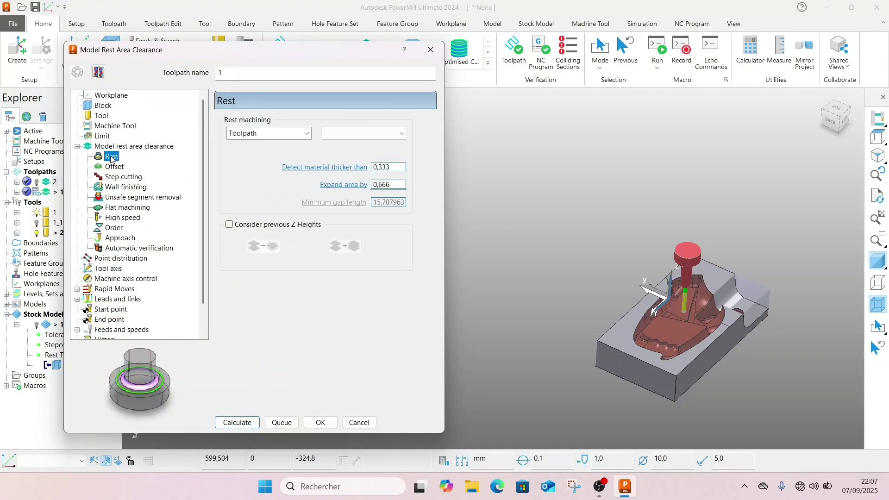
{"action": "left_click", "coordinate": [380, 135]}
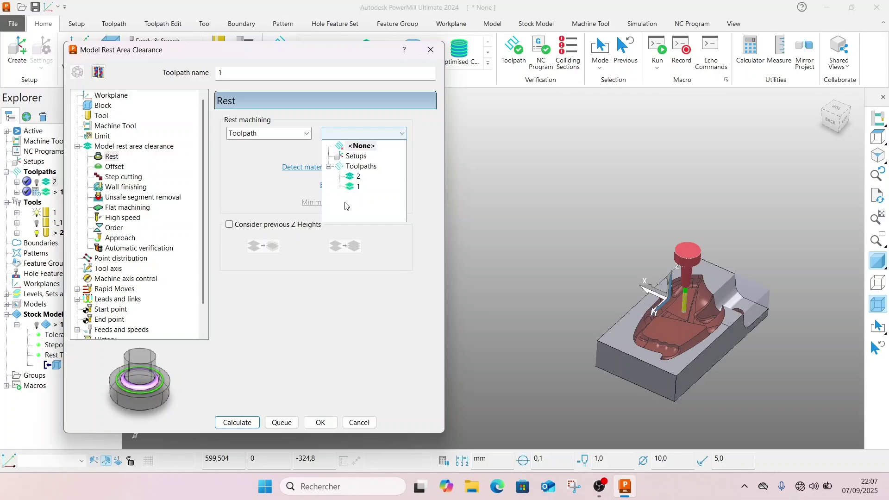
{"action": "left_click", "coordinate": [353, 177]}
{"action": "left_click", "coordinate": [231, 423]}
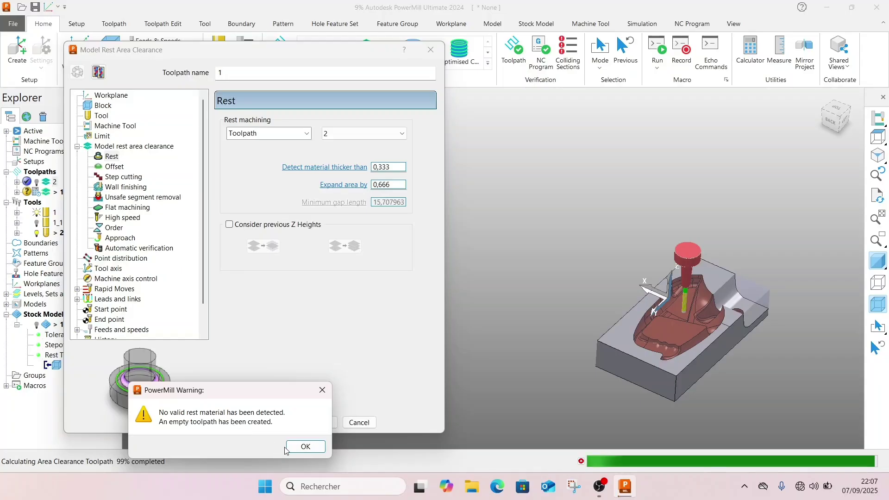
{"action": "left_click", "coordinate": [305, 446]}
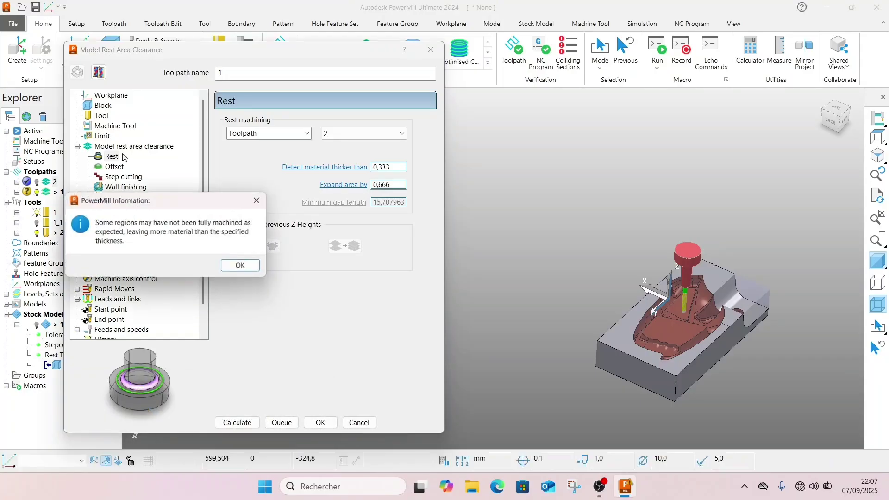
{"action": "left_click", "coordinate": [239, 264]}
Reopen toolpath 1 for editing and set both its stepover and stepdown to 1,0 mm
{"action": "left_click", "coordinate": [133, 146]}
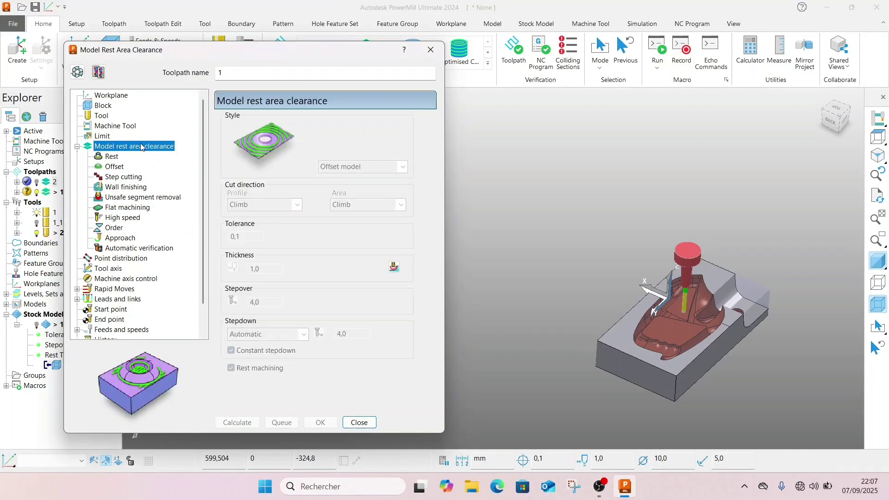
{"action": "left_click", "coordinate": [77, 72]}
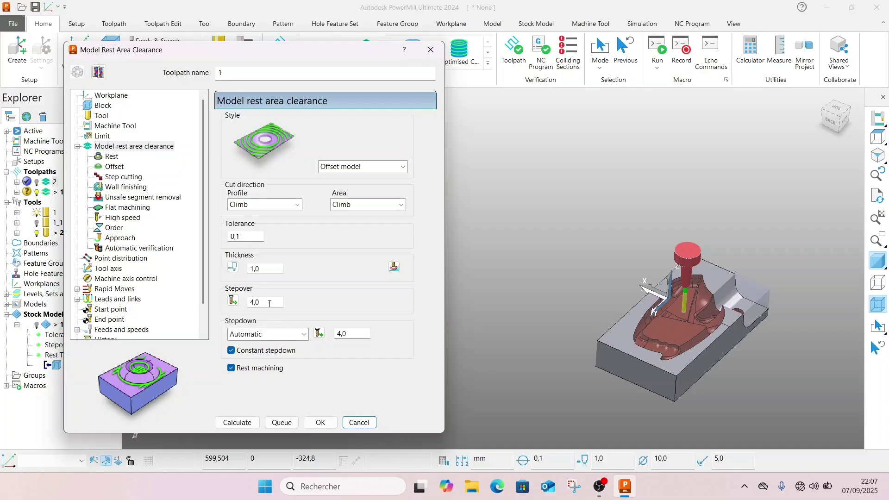
{"action": "double_click", "coordinate": [256, 302]}
{"action": "type", "text": "1"}
{"action": "double_click", "coordinate": [369, 335]}
{"action": "type", "text": "1"}
{"action": "left_click", "coordinate": [246, 423]}
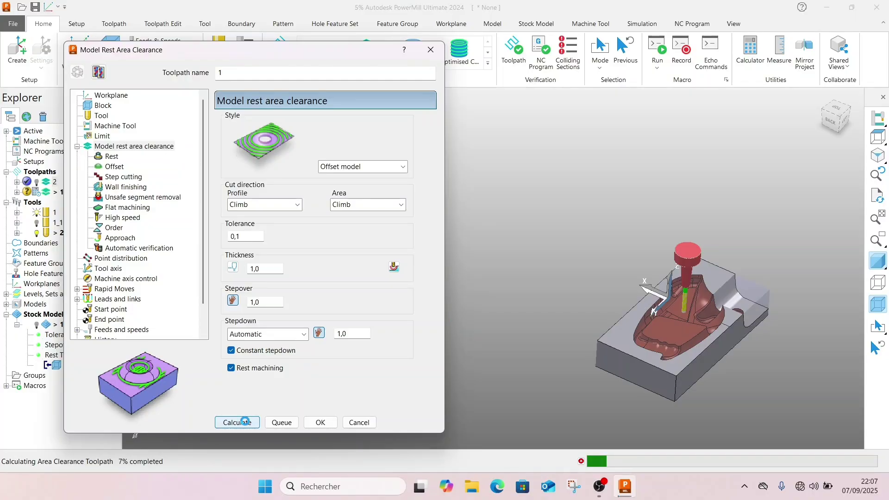
{"action": "left_click", "coordinate": [581, 461]}
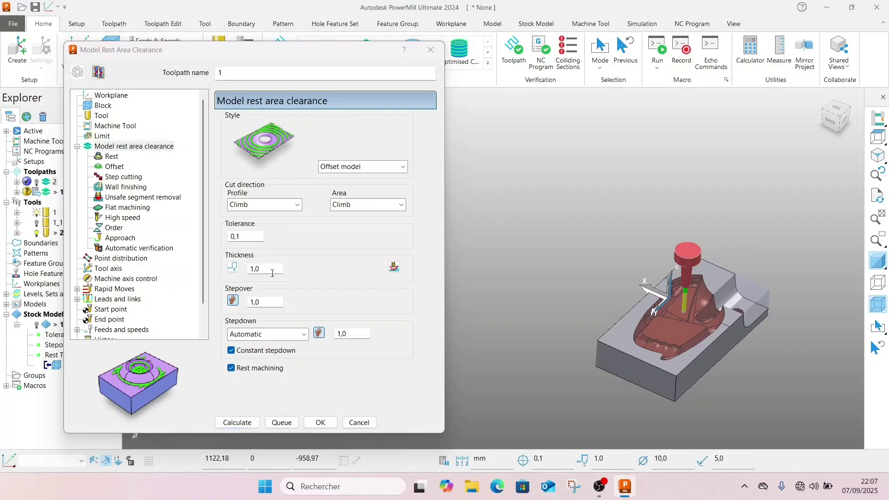
Set the thickness of rest toolpath 1 to 0,5 mm, calculate the toolpath and close its settings
{"action": "left_click", "coordinate": [258, 269]}
{"action": "left_click_drag", "start_coordinate": [257, 273], "coordinate": [221, 260]}
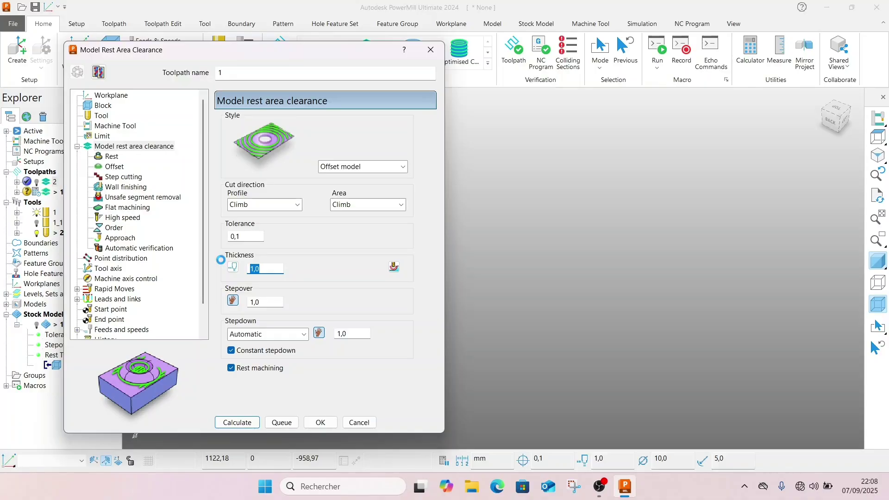
{"action": "type", "text": "0,"}
{"action": "key", "text": "BackSpace"}
{"action": "key", "text": "BackSpace"}
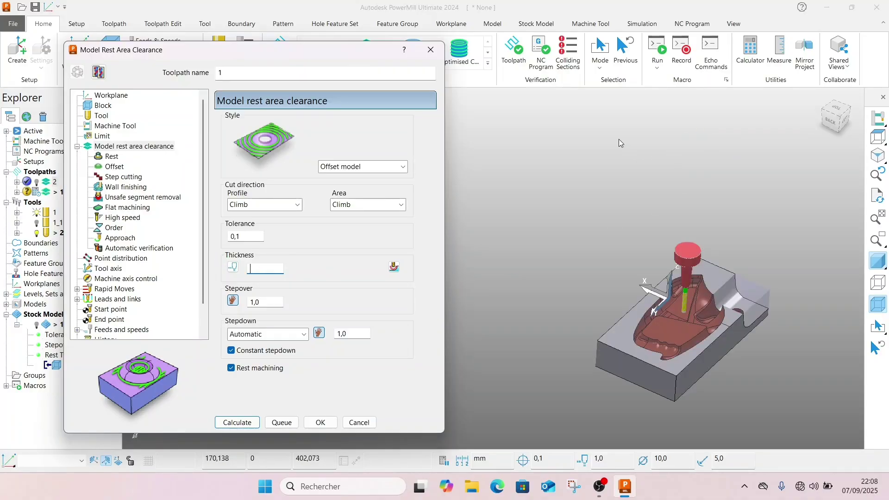
{"action": "type", "text": "5"}
{"action": "key", "text": "Home"}
{"action": "type", "text": "0,"}
{"action": "left_click", "coordinate": [239, 421]}
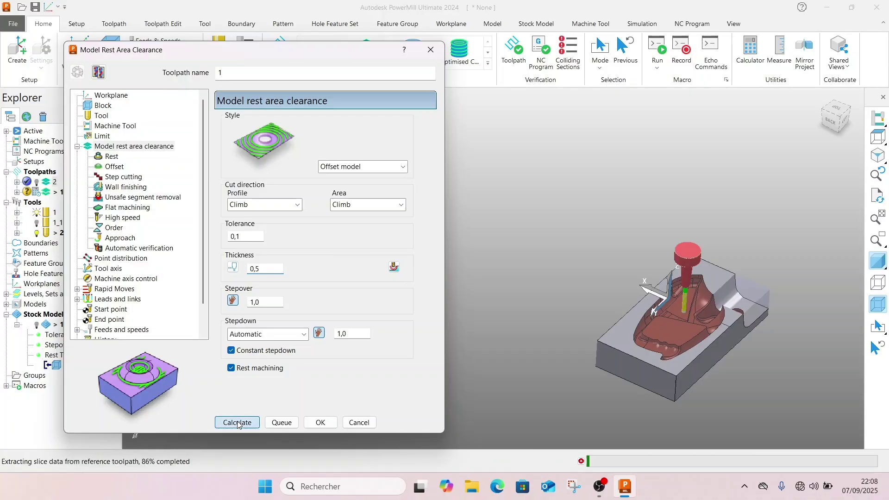
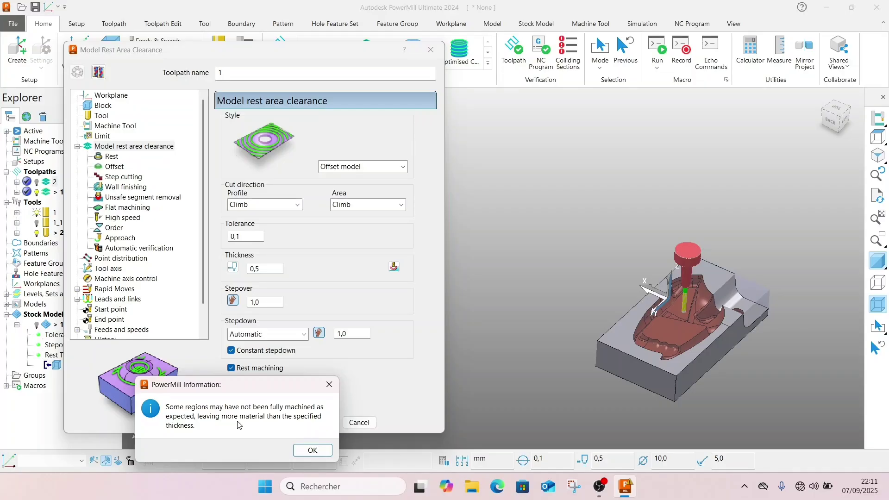
{"action": "left_click", "coordinate": [312, 450]}
{"action": "scroll", "coordinate": [719, 320], "scroll_direction": "up", "scroll_amount": 5}
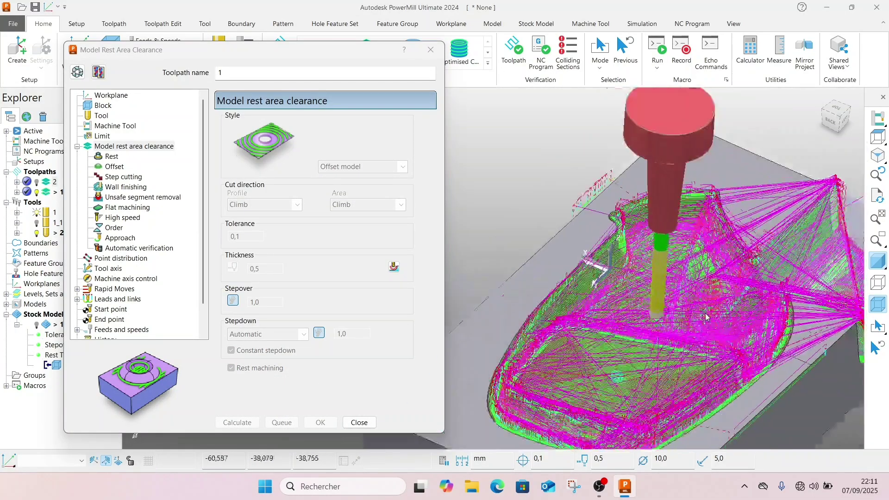
{"action": "scroll", "coordinate": [706, 318], "scroll_direction": "down", "scroll_amount": 2}
{"action": "key", "text": "Escape"}
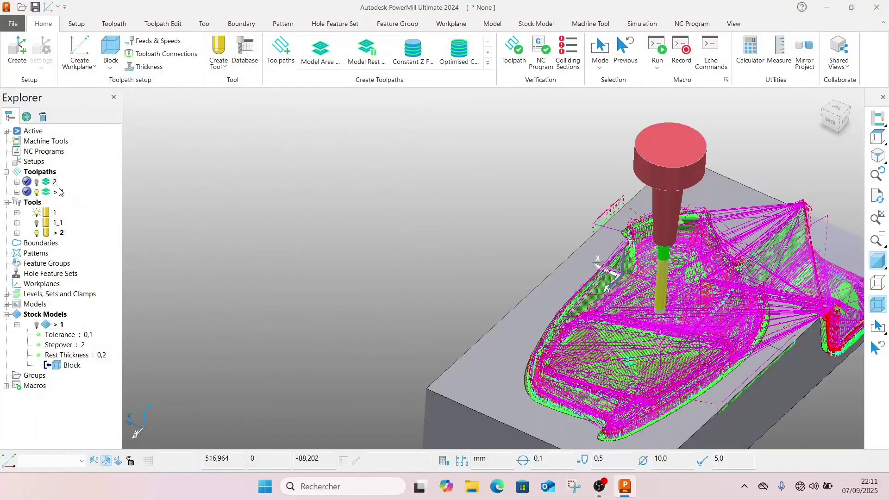
Simulate toolpath 1 from the start and set the simulation speed to 600.0 x feed rate
{"action": "right_click", "coordinate": [46, 194]}
{"action": "left_click", "coordinate": [111, 72]}
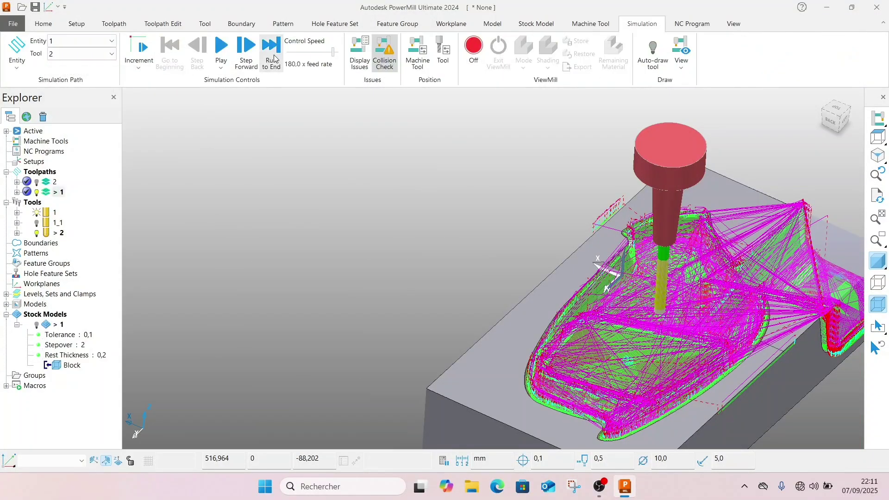
{"action": "left_click", "coordinate": [223, 45]}
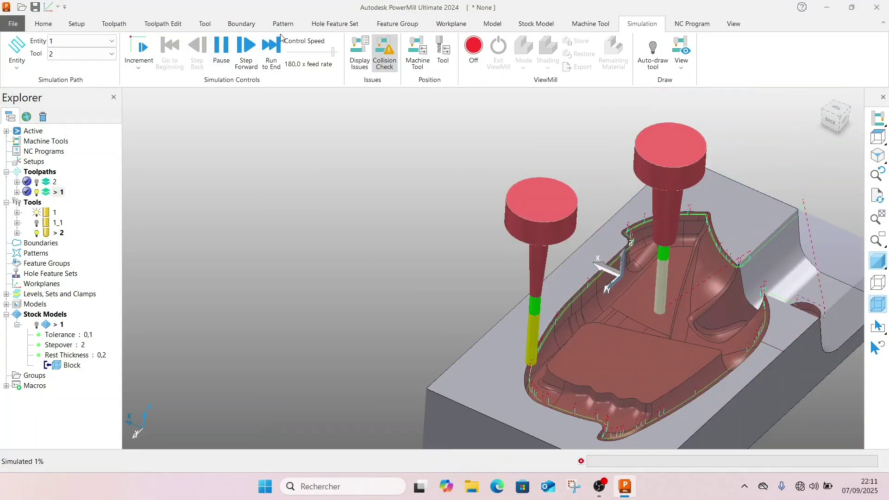
{"action": "left_click_drag", "start_coordinate": [333, 51], "coordinate": [336, 52]}
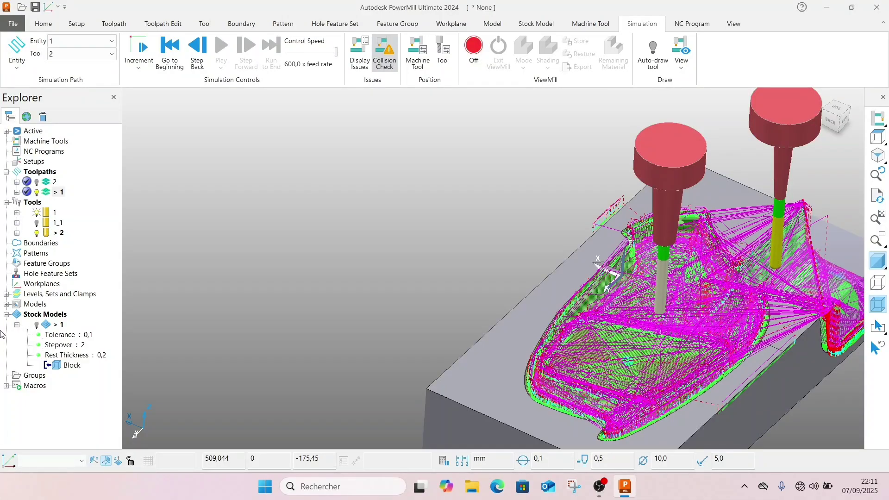
Add toolpaths 2 and 1 after the block in stock model 1 and calculate the stock model
{"action": "middle_click_drag", "start_coordinate": [843, 373], "coordinate": [357, 336]}
{"action": "scroll", "coordinate": [356, 335], "scroll_direction": "down", "scroll_amount": 3}
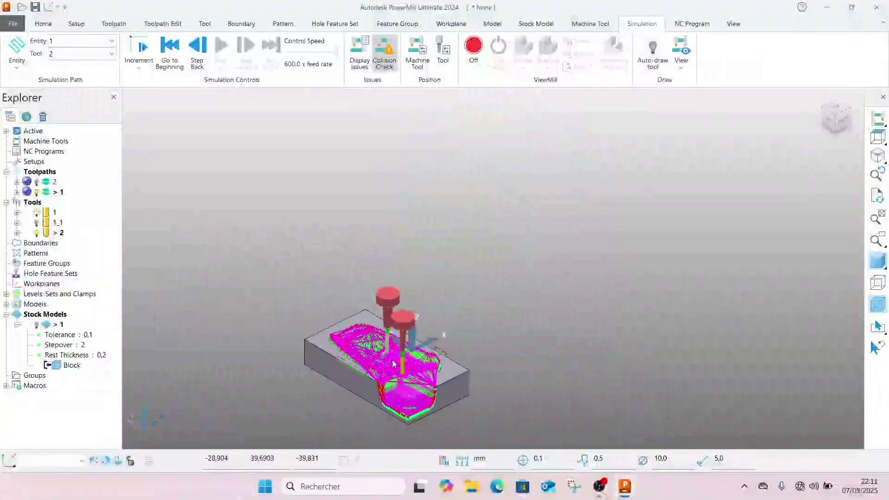
{"action": "scroll", "coordinate": [370, 334], "scroll_direction": "up", "scroll_amount": 5}
{"action": "scroll", "coordinate": [391, 332], "scroll_direction": "down", "scroll_amount": 3}
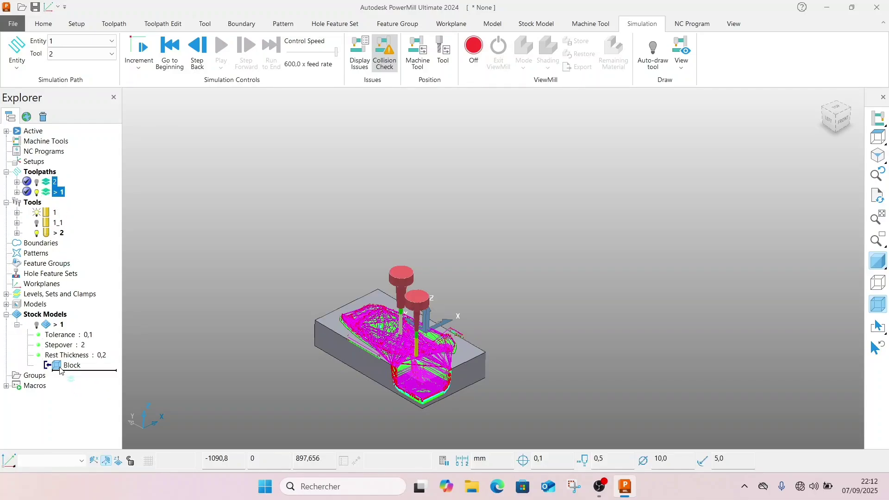
{"action": "left_click_drag", "start_coordinate": [60, 370], "coordinate": [61, 371]}
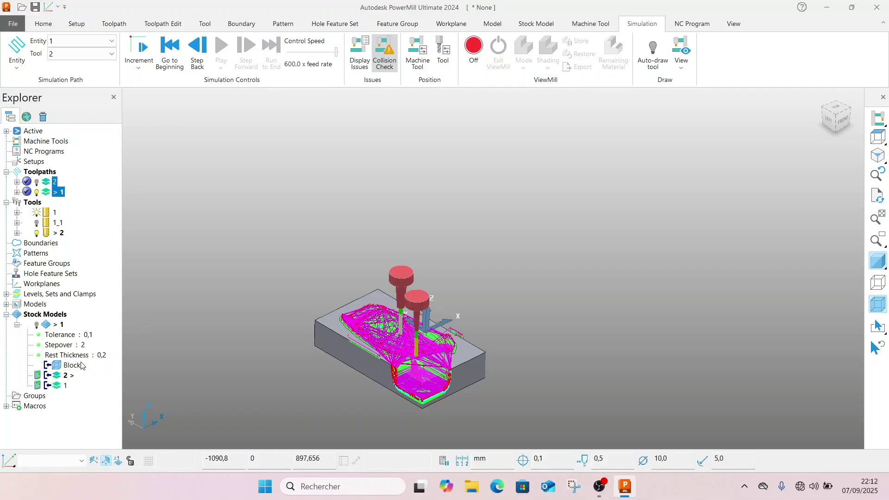
{"action": "right_click", "coordinate": [43, 326]}
{"action": "left_click", "coordinate": [89, 215]}
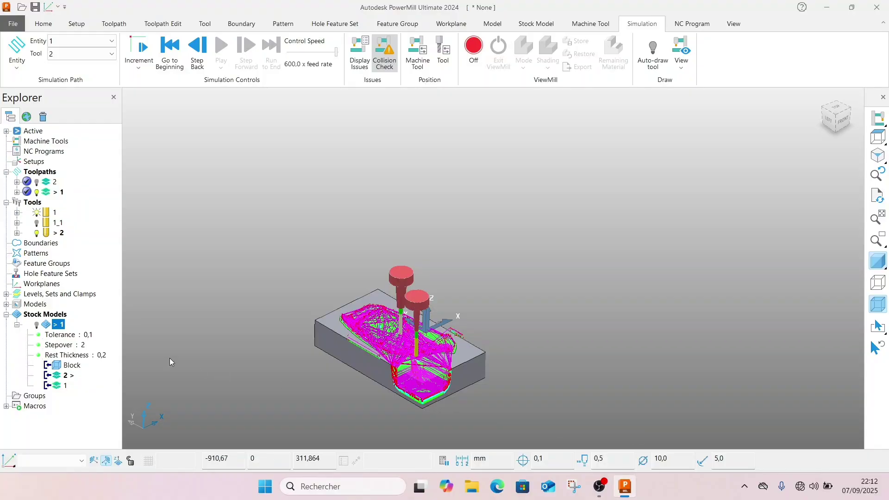
Display stock model 1 and hide toolpath 1 and tool 1 to inspect the machined chainsaw cavity
{"action": "left_click", "coordinate": [37, 325]}
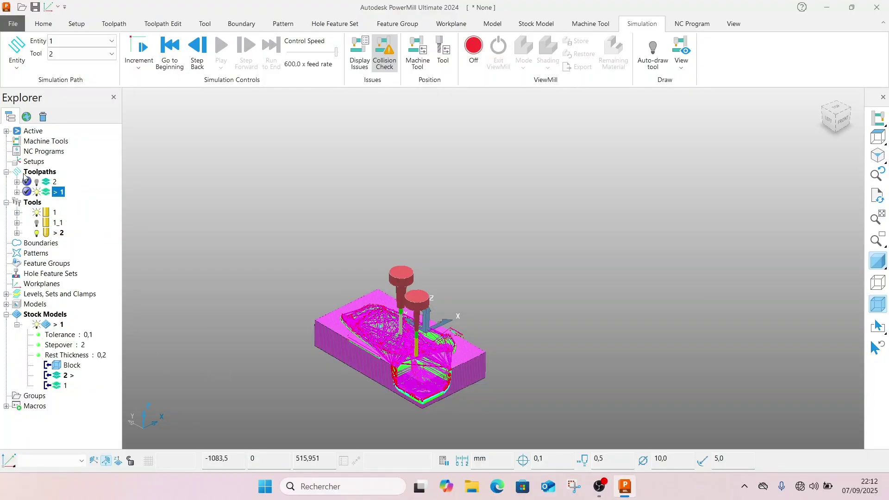
{"action": "left_click", "coordinate": [38, 192]}
{"action": "scroll", "coordinate": [448, 351], "scroll_direction": "up", "scroll_amount": 5}
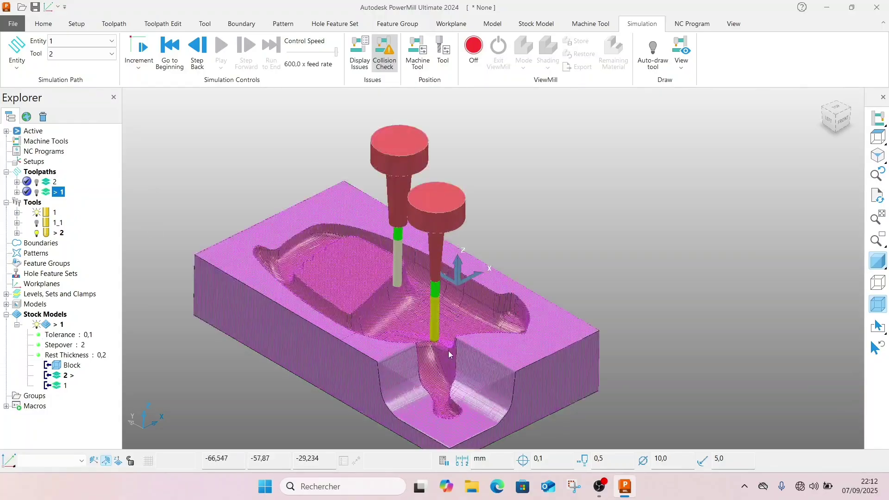
{"action": "middle_click_drag", "start_coordinate": [482, 413], "coordinate": [408, 343]}
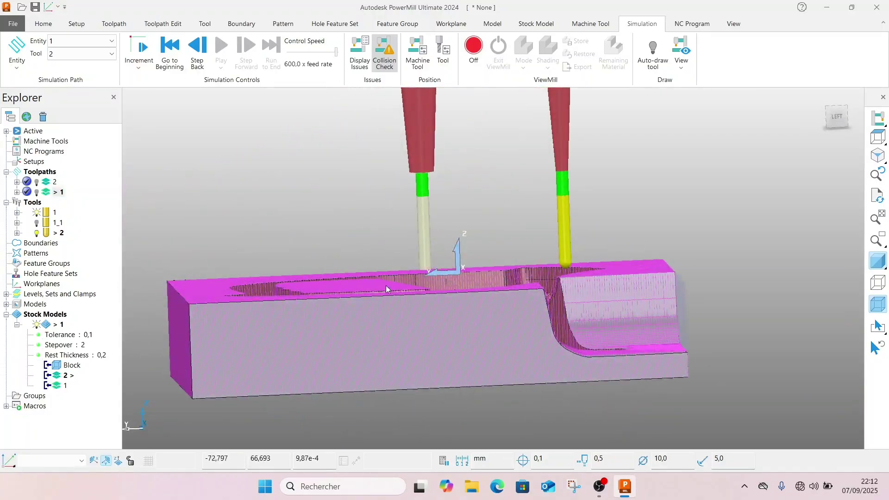
{"action": "middle_click_drag", "start_coordinate": [387, 289], "coordinate": [371, 301]}
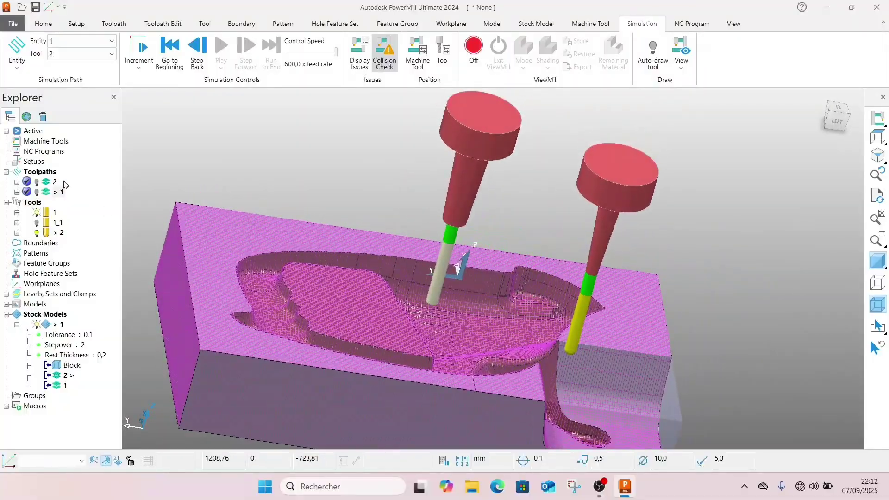
{"action": "left_click", "coordinate": [36, 214]}
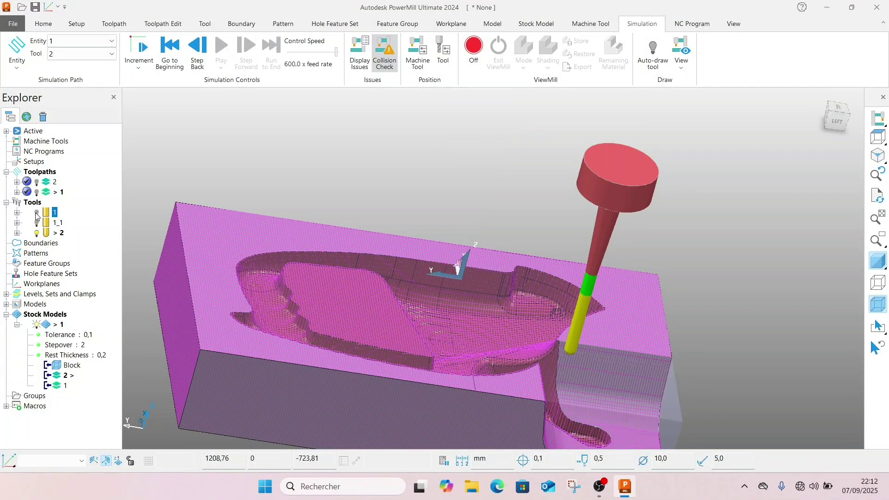
{"action": "scroll", "coordinate": [411, 319], "scroll_direction": "down", "scroll_amount": 2}
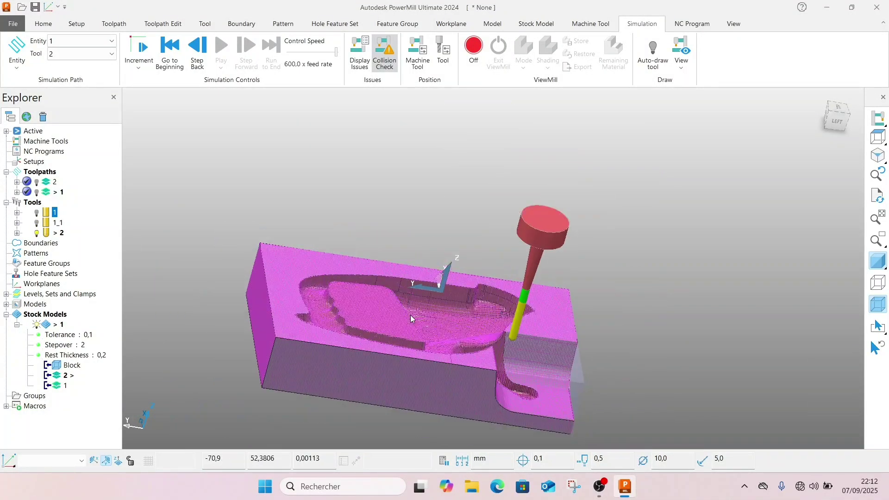
Create a new Optimised Constant Z Finishing toolpath for the chainsaw model
{"action": "left_click", "coordinate": [43, 24]}
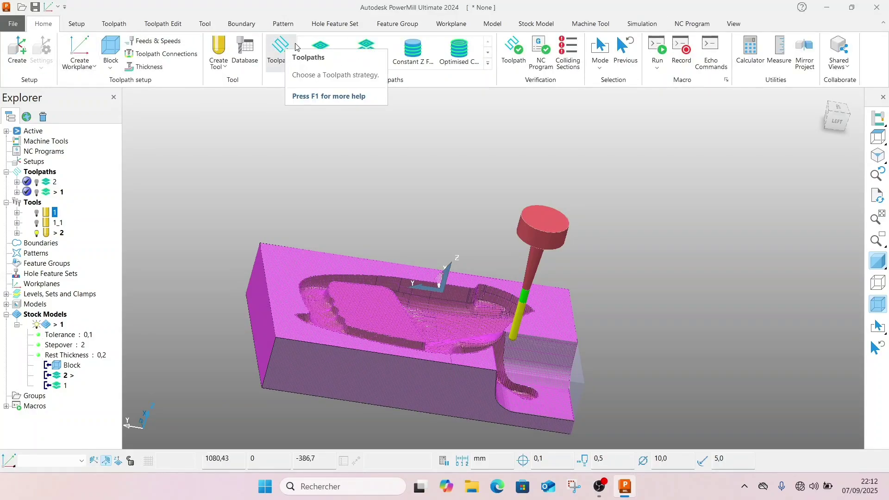
{"action": "left_click", "coordinate": [280, 56]}
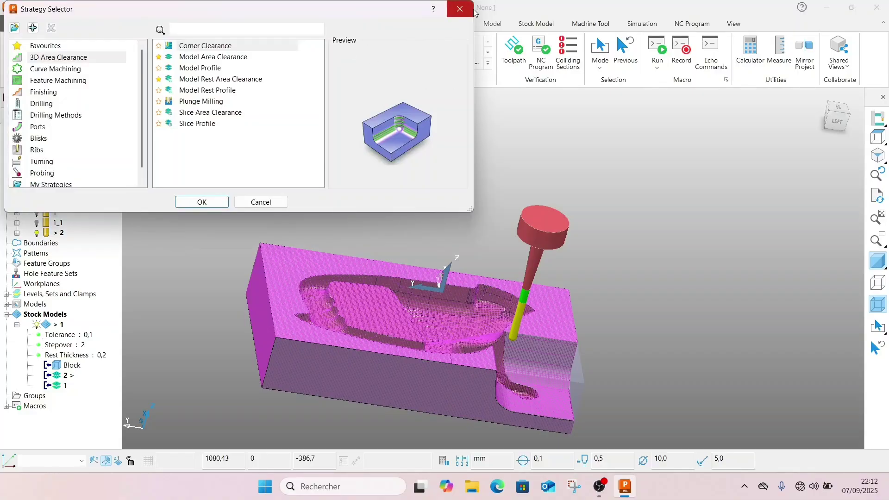
{"action": "left_click", "coordinate": [472, 9]}
{"action": "left_click", "coordinate": [456, 53]}
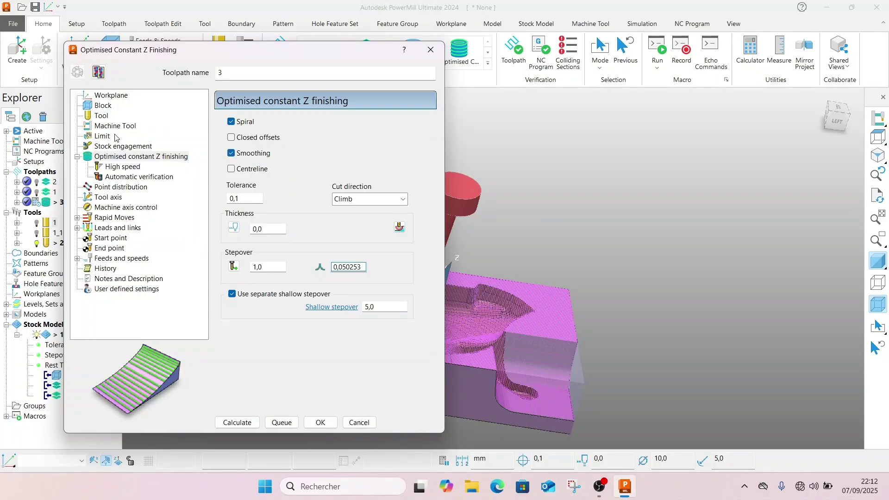
Set the finishing toolpath's tool axis to Lead/Lean with the PowerMill 2012 R2 mode
{"action": "left_click", "coordinate": [134, 177]}
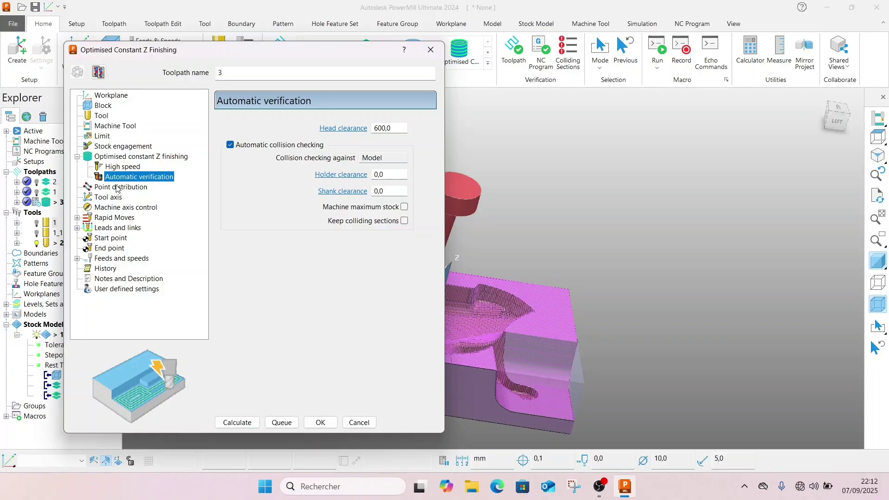
{"action": "left_click", "coordinate": [117, 187]}
{"action": "left_click", "coordinate": [105, 199]}
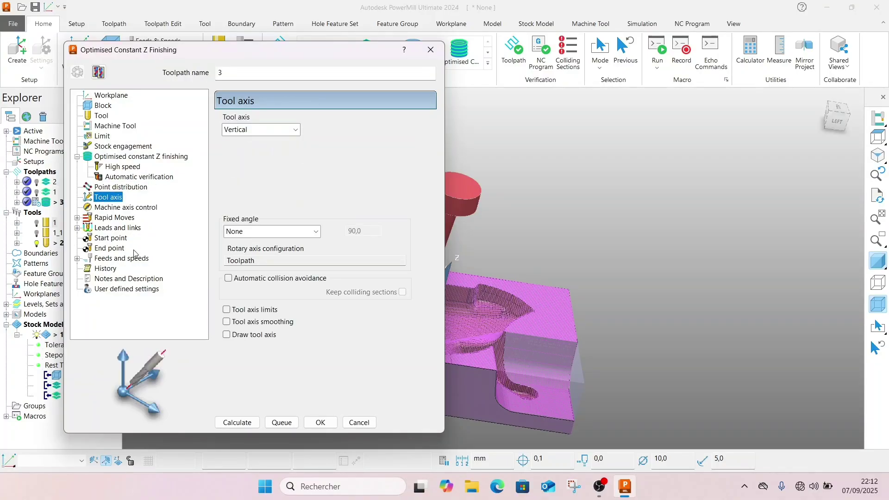
{"action": "left_click", "coordinate": [281, 130]}
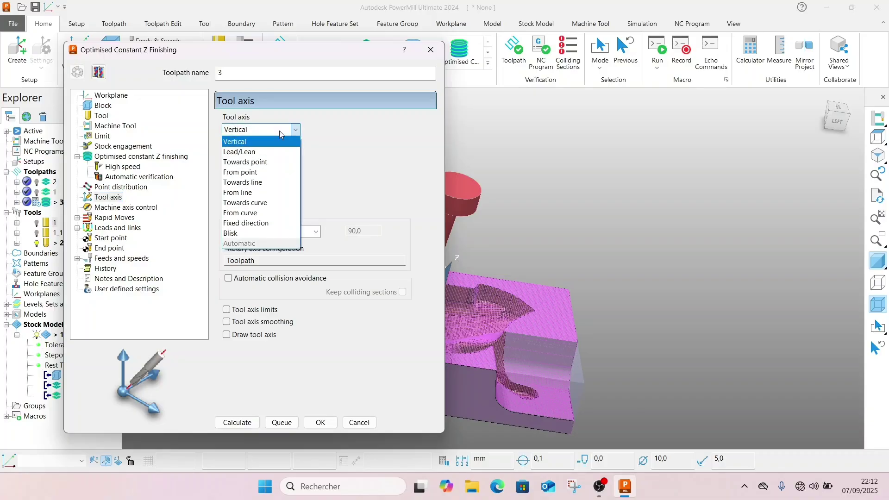
{"action": "left_click", "coordinate": [243, 153]}
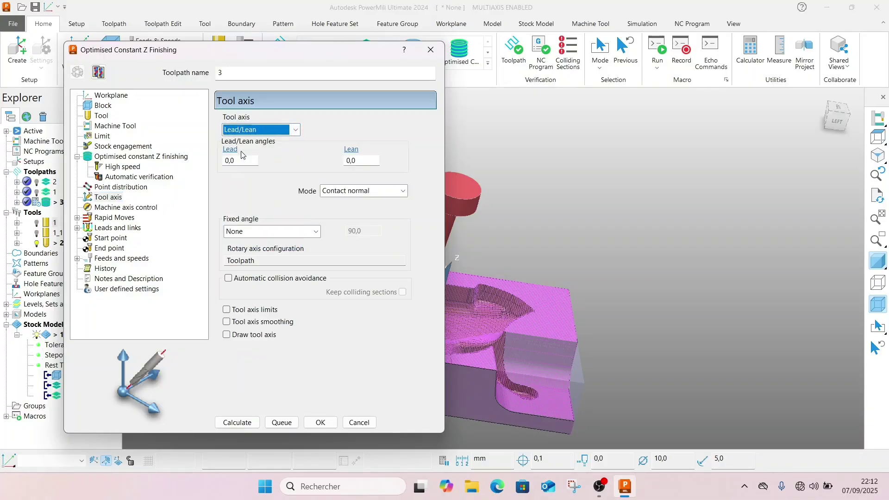
{"action": "left_click", "coordinate": [402, 191]}
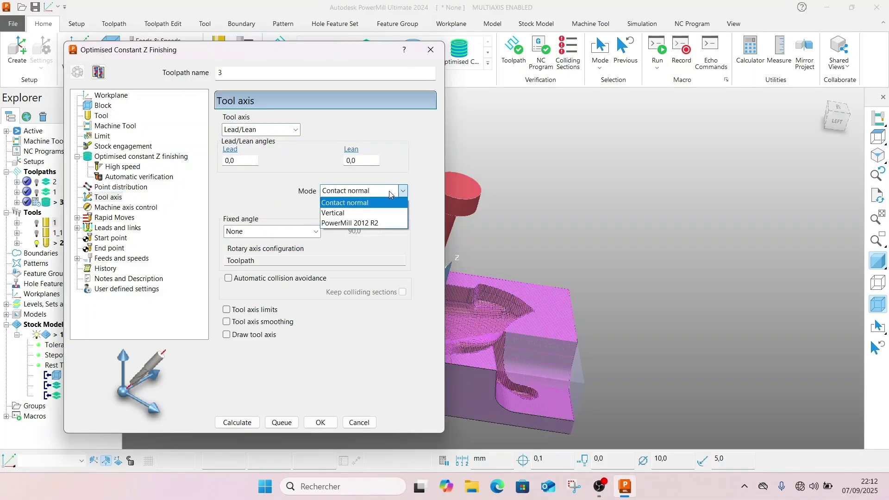
{"action": "left_click", "coordinate": [340, 223]}
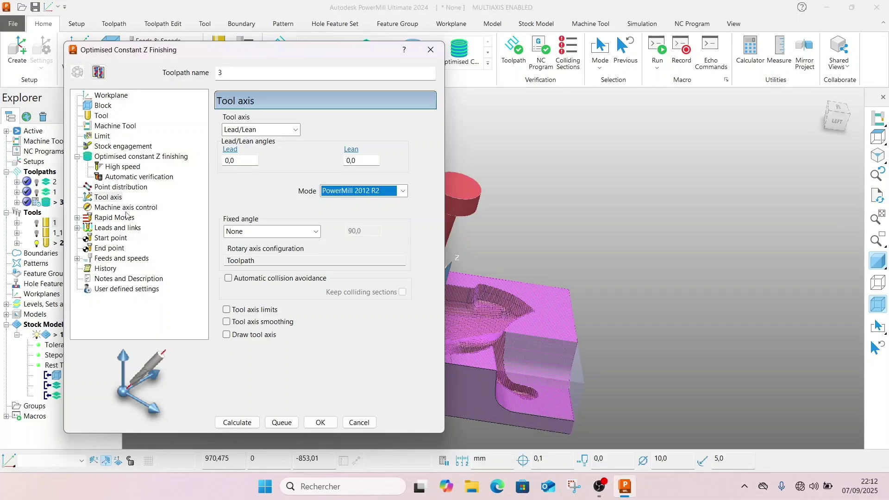
Set the shallow stepover of toolpath 3 to 1,0, calculate the toolpath and close its settings
{"action": "left_click", "coordinate": [109, 159]}
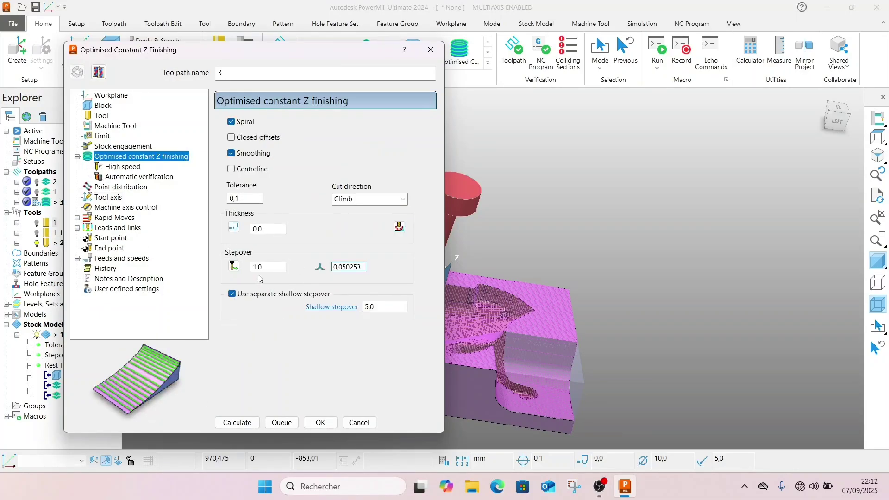
{"action": "double_click", "coordinate": [388, 308]}
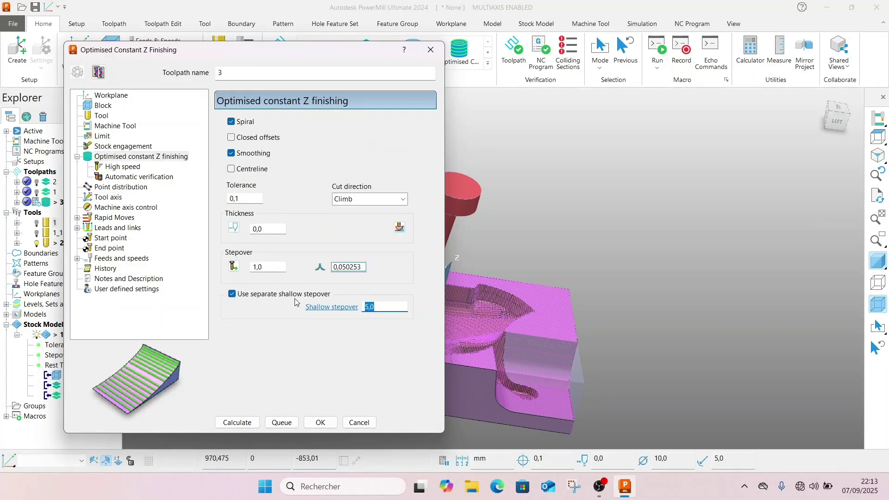
{"action": "left_click", "coordinate": [554, 277]}
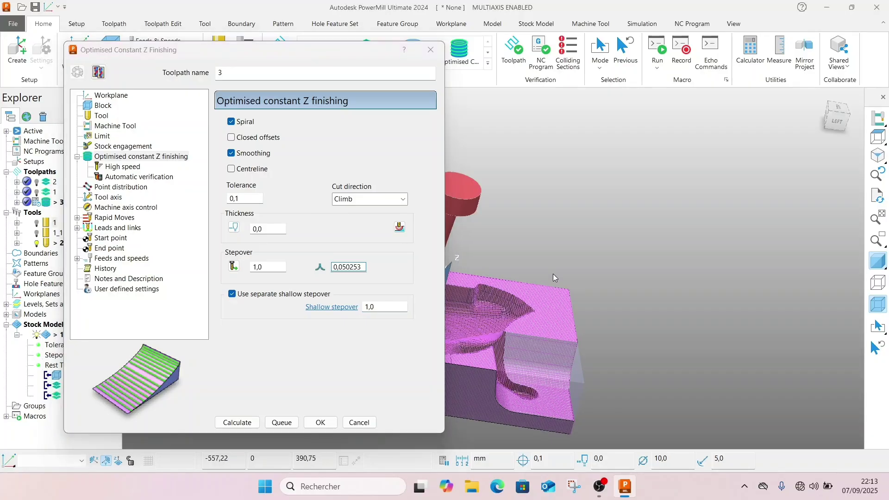
{"action": "left_click", "coordinate": [265, 228]}
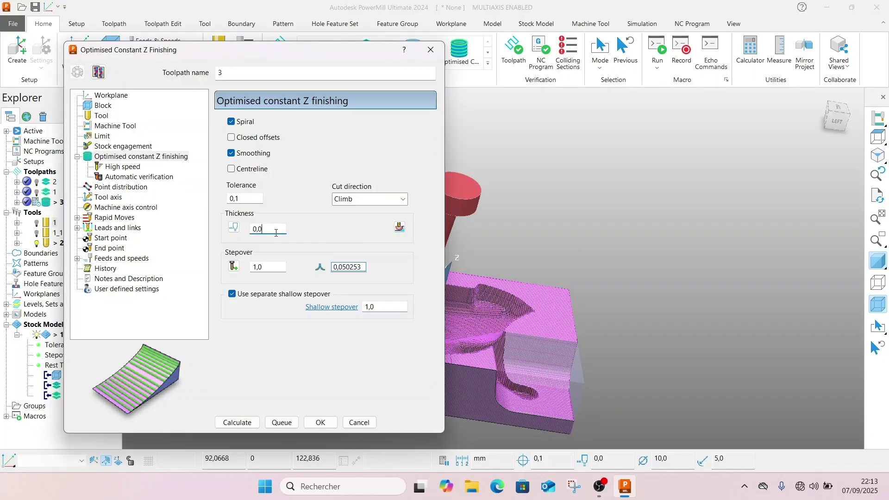
{"action": "left_click", "coordinate": [247, 425]}
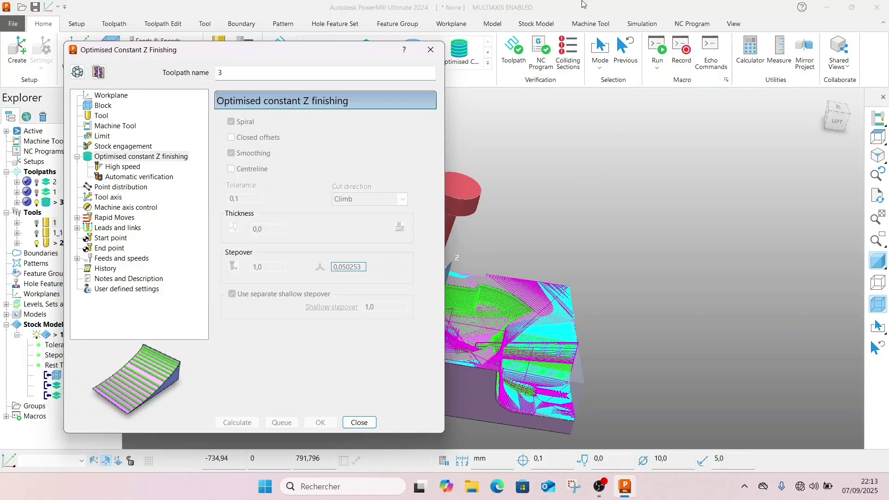
{"action": "left_click", "coordinate": [430, 50]}
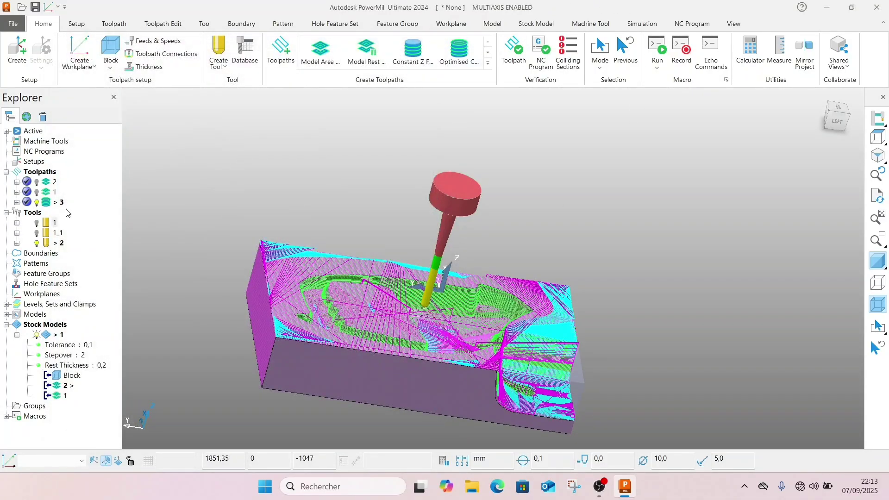
Simulate toolpath 3 from the start to the end at 500.0 x feed rate
{"action": "right_click", "coordinate": [49, 206]}
{"action": "left_click", "coordinate": [118, 72]}
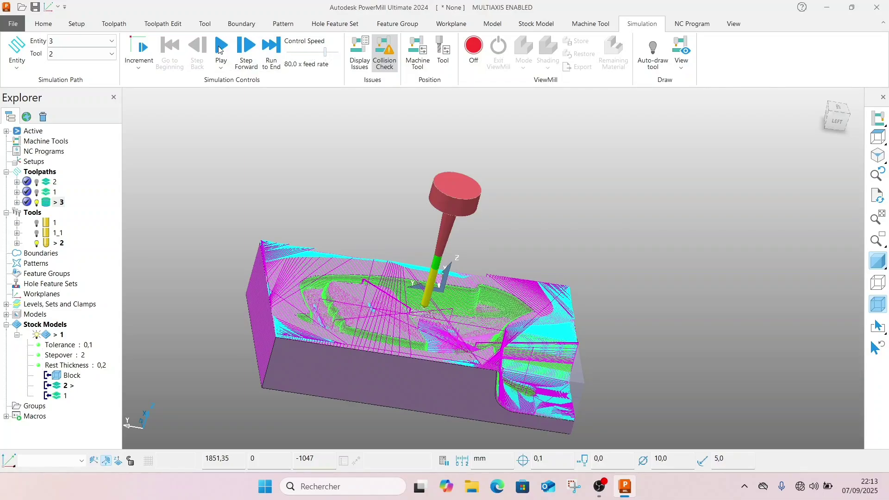
{"action": "left_click", "coordinate": [220, 50]}
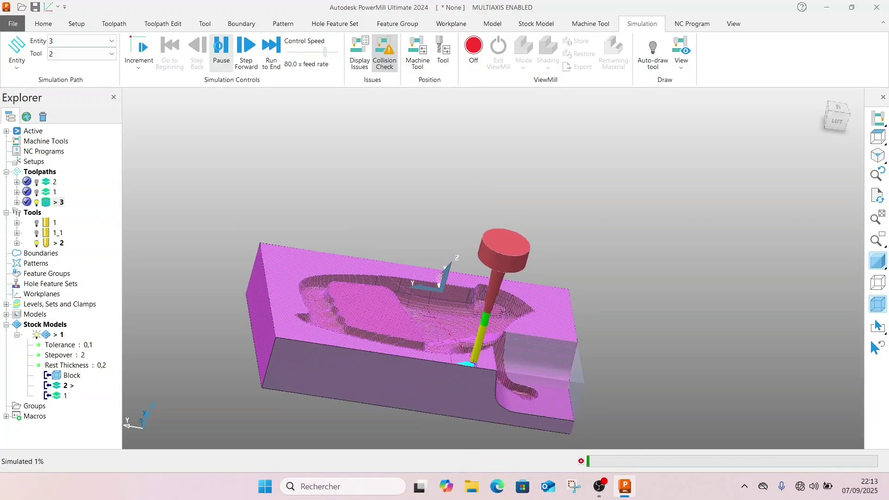
{"action": "left_click_drag", "start_coordinate": [326, 51], "coordinate": [335, 51]}
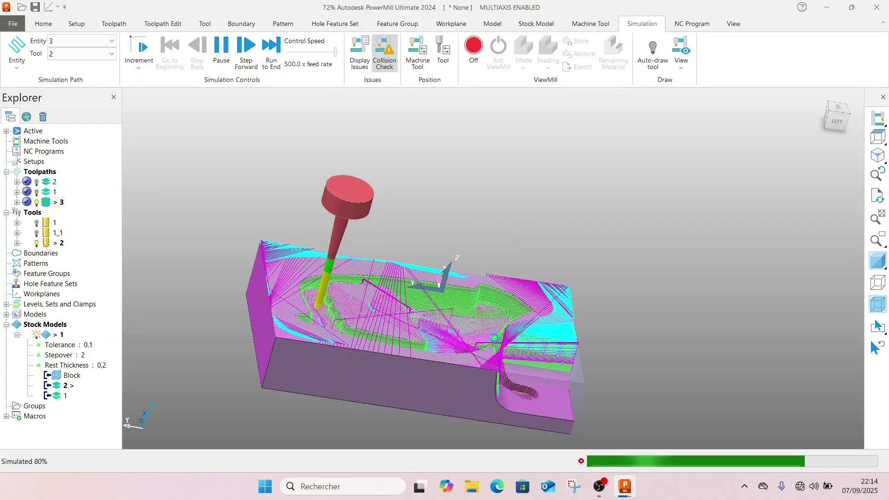
{"action": "middle_click_drag", "start_coordinate": [495, 337], "coordinate": [307, 377]}
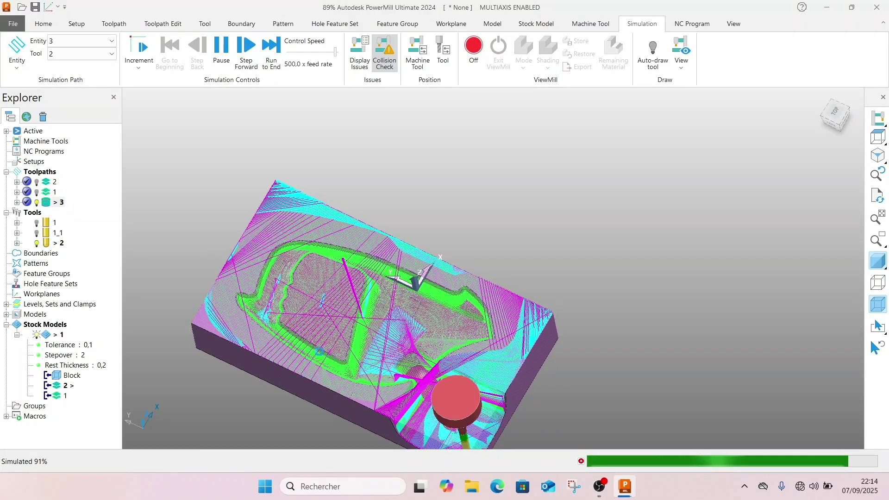
{"action": "scroll", "coordinate": [306, 376], "scroll_direction": "down", "scroll_amount": 3}
{"action": "scroll", "coordinate": [362, 407], "scroll_direction": "up", "scroll_amount": 2}
{"action": "scroll", "coordinate": [370, 380], "scroll_direction": "up", "scroll_amount": 2}
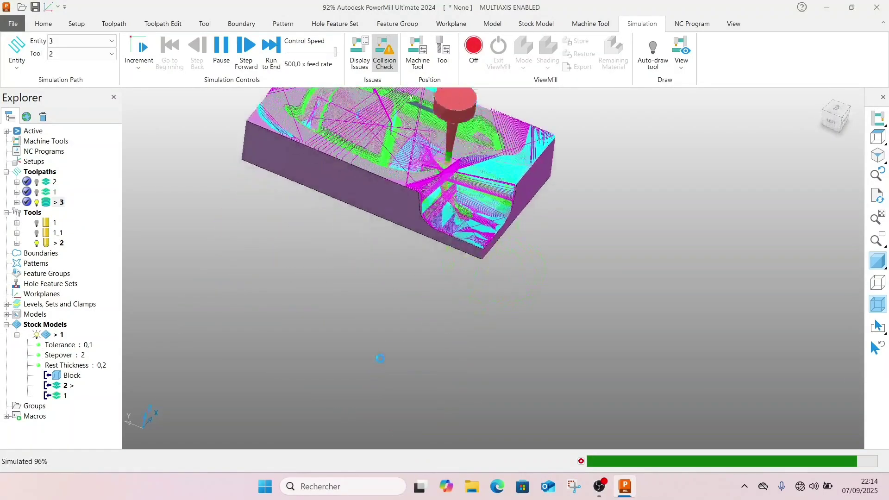
{"action": "scroll", "coordinate": [407, 194], "scroll_direction": "up", "scroll_amount": 3}
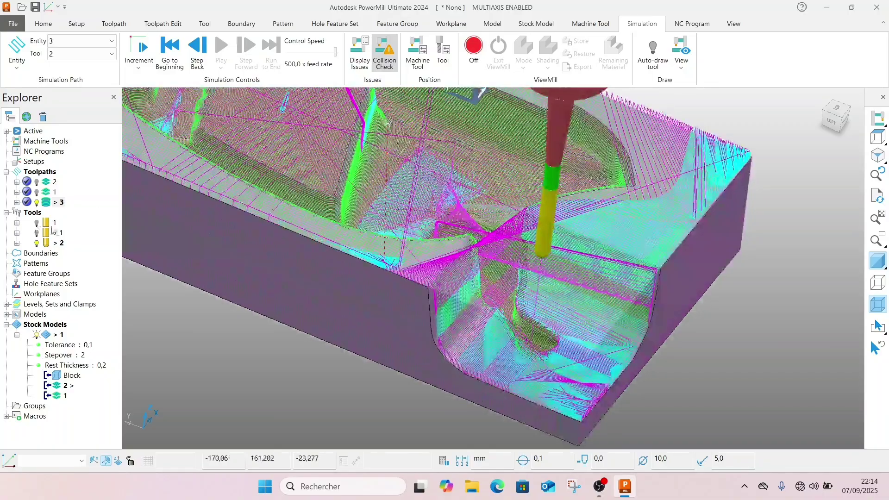
Add toolpath 3 after toolpath 1 in stock model 1, calculate the stock model and hide toolpath 3
{"action": "left_click_drag", "start_coordinate": [59, 201], "coordinate": [55, 407]}
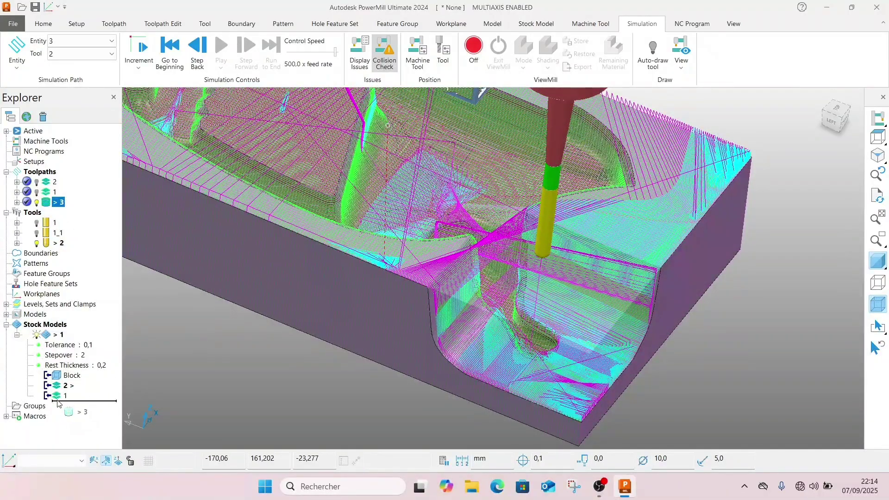
{"action": "right_click", "coordinate": [46, 334]}
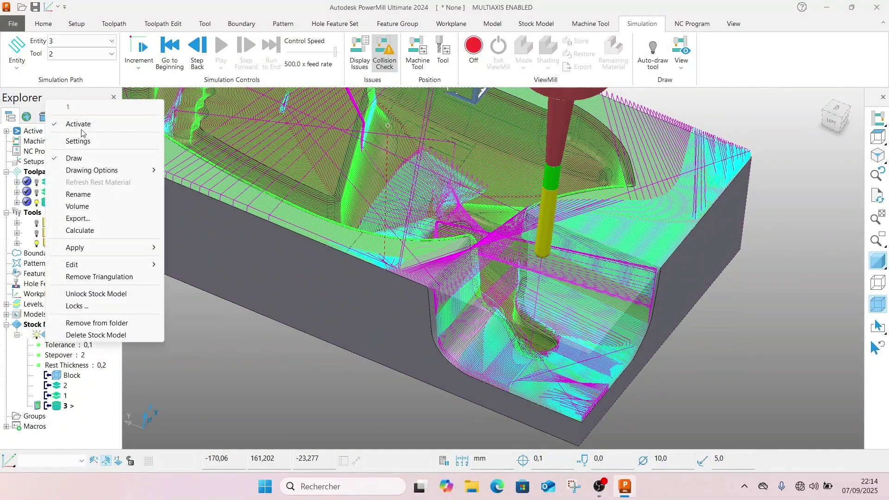
{"action": "left_click", "coordinate": [79, 230]}
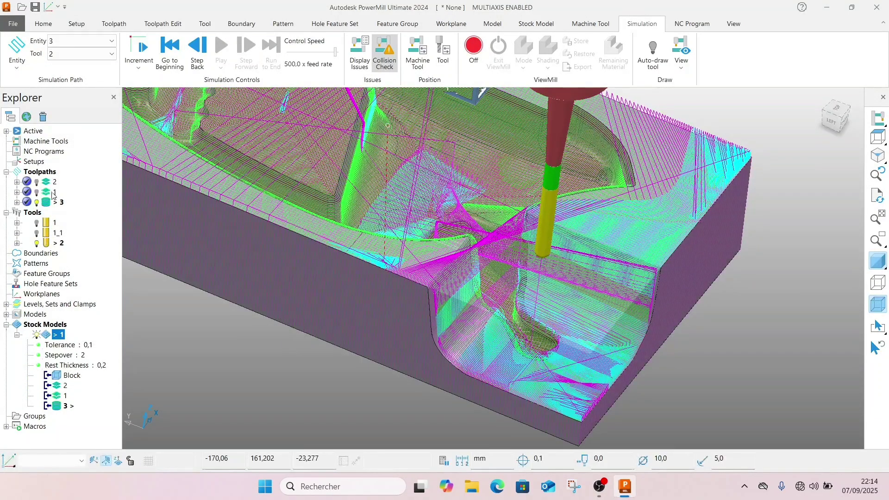
{"action": "left_click", "coordinate": [37, 207]}
{"action": "left_click", "coordinate": [37, 204]}
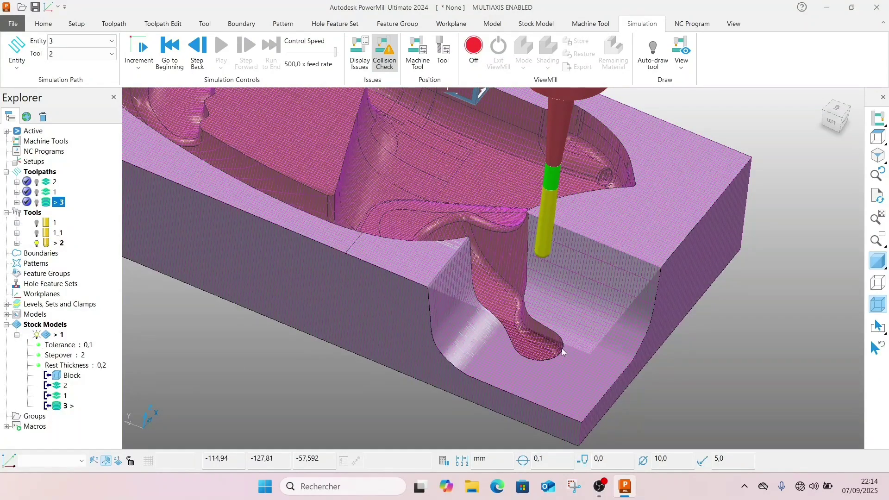
Display stock model 1 shaded and inspect the finished chainsaw cavity from several sides
{"action": "scroll", "coordinate": [562, 348], "scroll_direction": "down", "scroll_amount": 1}
{"action": "right_click", "coordinate": [54, 337]}
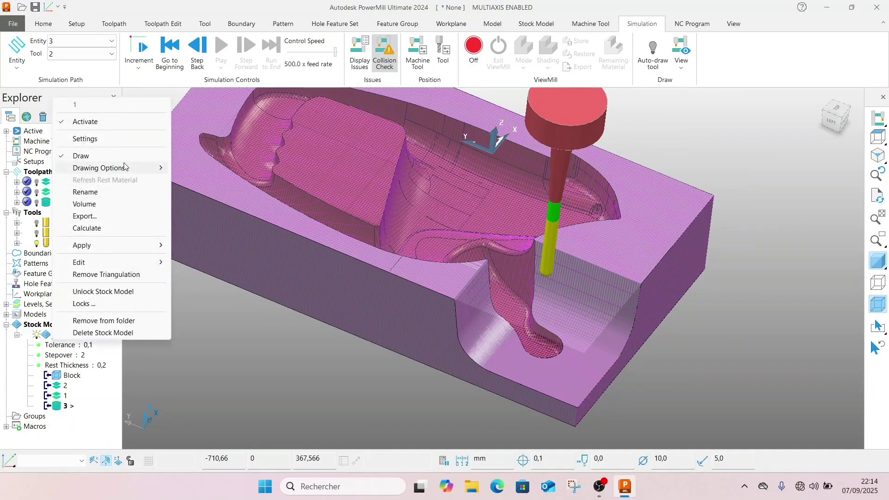
{"action": "mouse_move", "coordinate": [126, 168]}
{"action": "left_click", "coordinate": [195, 180]}
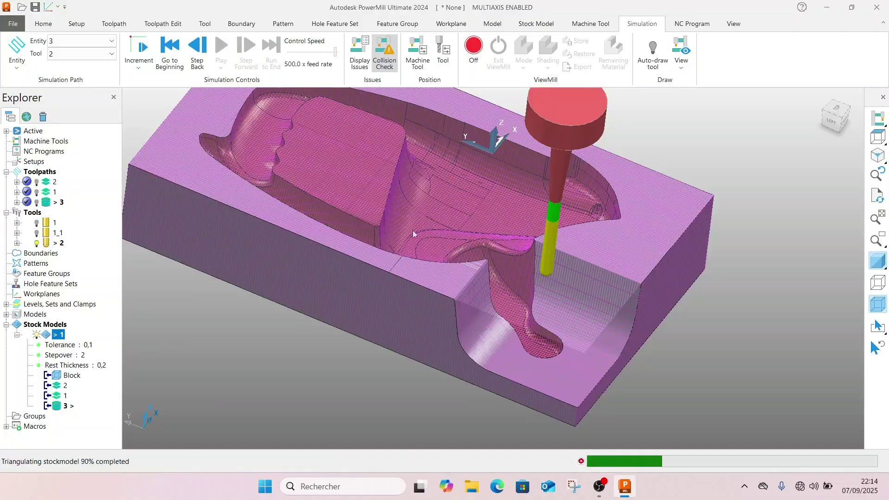
{"action": "scroll", "coordinate": [467, 217], "scroll_direction": "up", "scroll_amount": 3}
{"action": "middle_click_drag", "start_coordinate": [467, 217], "coordinate": [523, 251]}
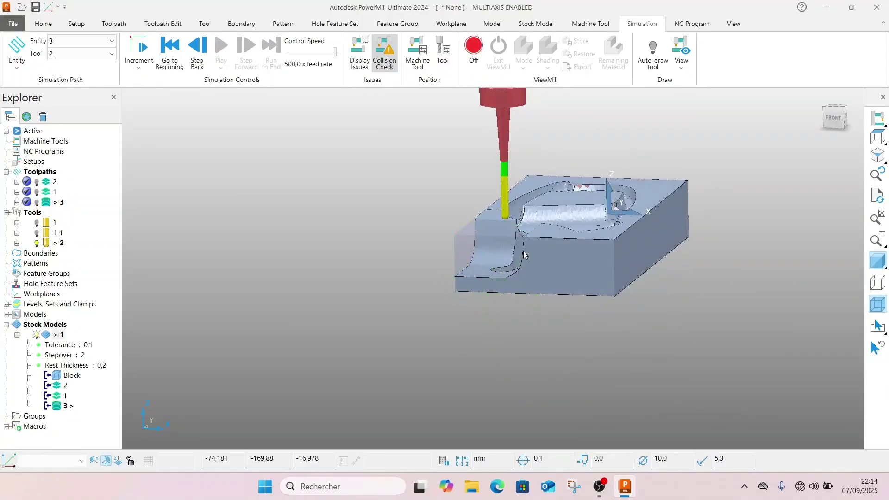
{"action": "scroll", "coordinate": [527, 218], "scroll_direction": "up", "scroll_amount": 5}
{"action": "middle_click_drag", "start_coordinate": [493, 278], "coordinate": [401, 332]}
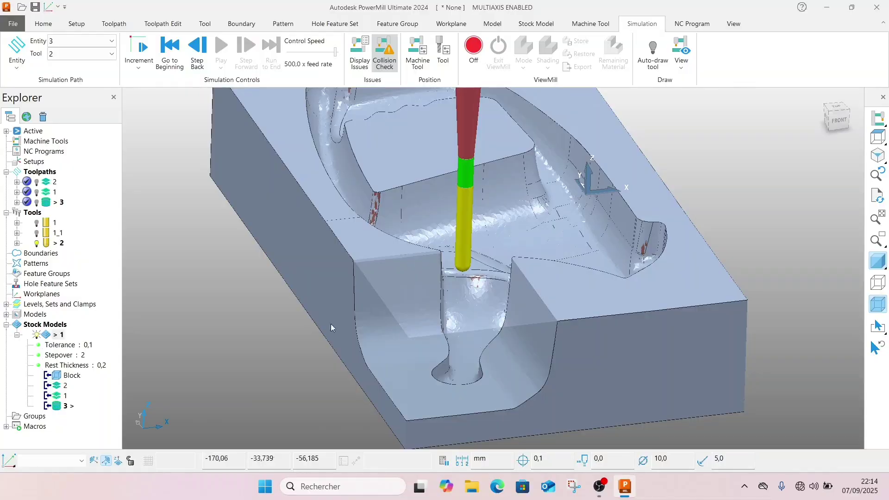
Create NC program 1 and choose Fanuc as its machine option file
{"action": "right_click", "coordinate": [19, 153]}
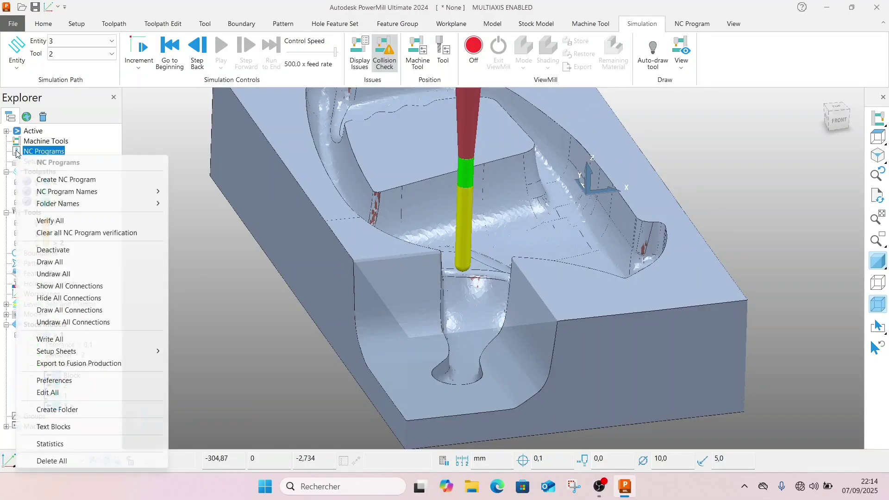
{"action": "left_click", "coordinate": [94, 176]}
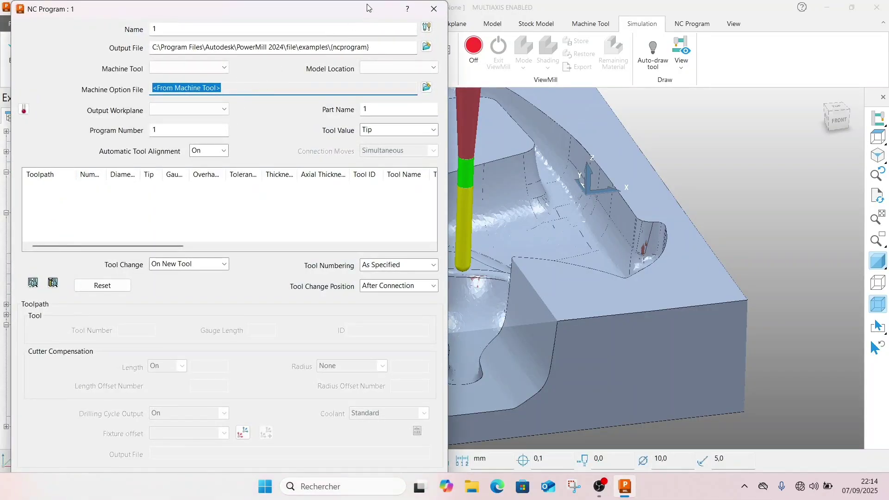
{"action": "left_click_drag", "start_coordinate": [330, 8], "coordinate": [388, 16]}
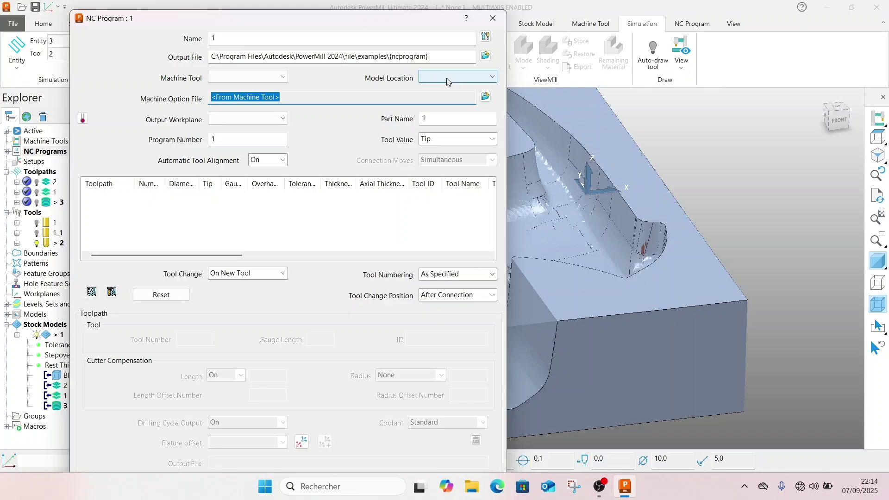
{"action": "left_click", "coordinate": [485, 97]}
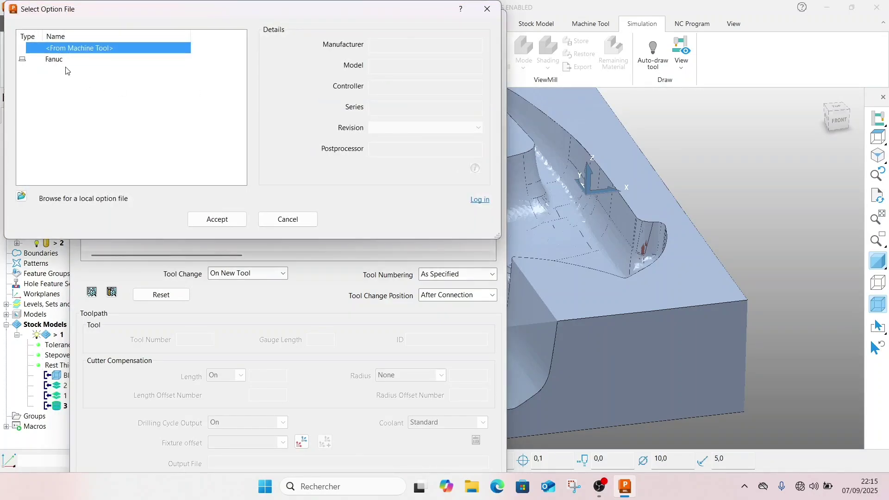
{"action": "left_click", "coordinate": [65, 61]}
{"action": "left_click", "coordinate": [209, 214]}
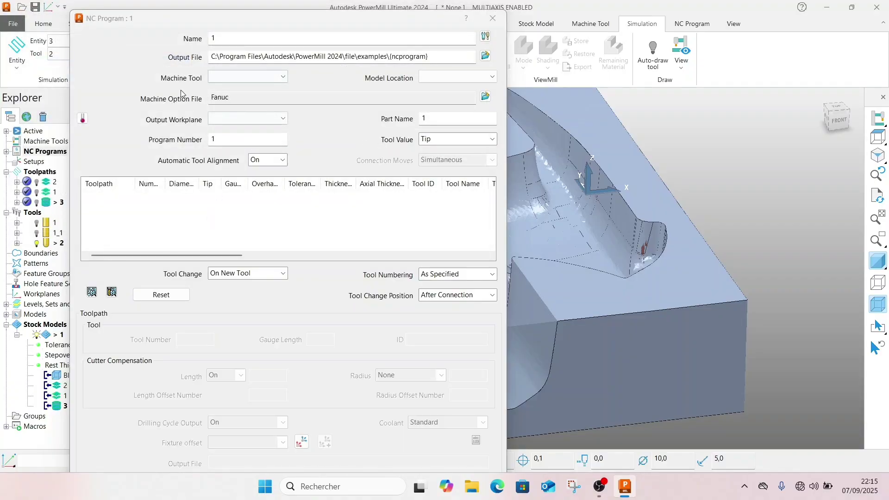
{"action": "left_click", "coordinate": [251, 120]}
{"action": "left_click", "coordinate": [252, 121]}
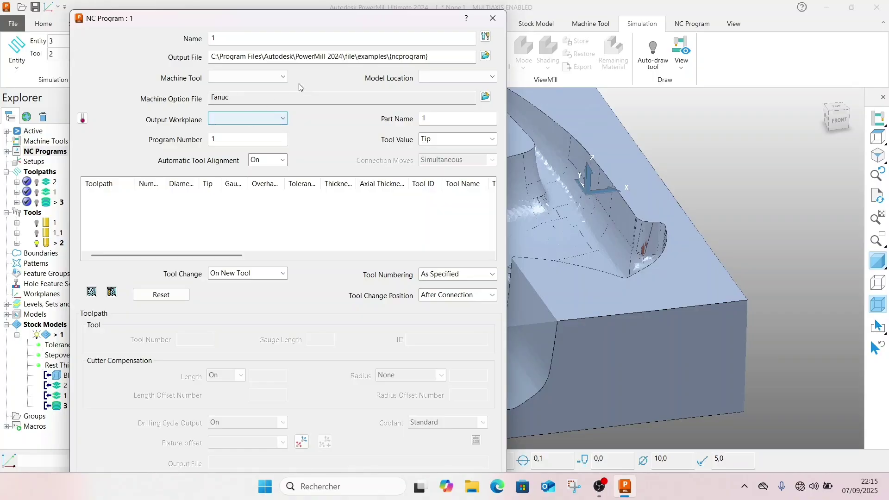
Close the NC program settings and create a workplane at the block's top front corner
{"action": "left_click", "coordinate": [493, 18]}
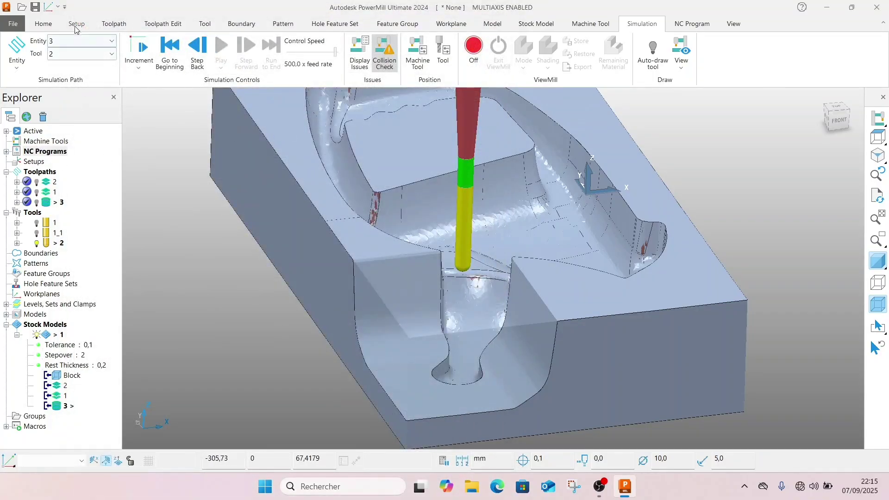
{"action": "left_click", "coordinate": [43, 23]}
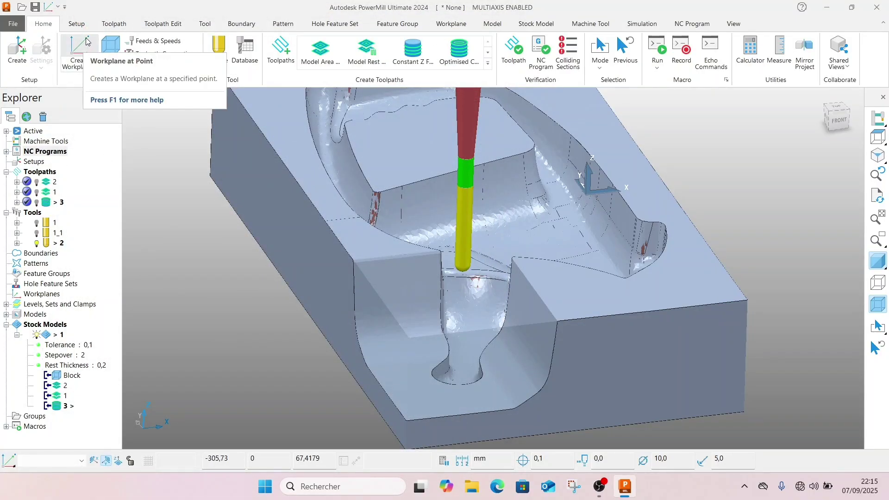
{"action": "left_click", "coordinate": [84, 68]}
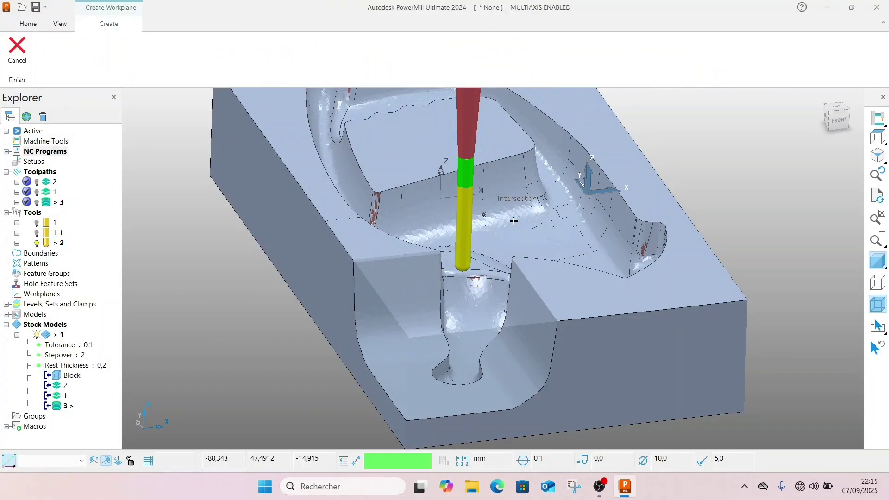
{"action": "left_click", "coordinate": [413, 340]}
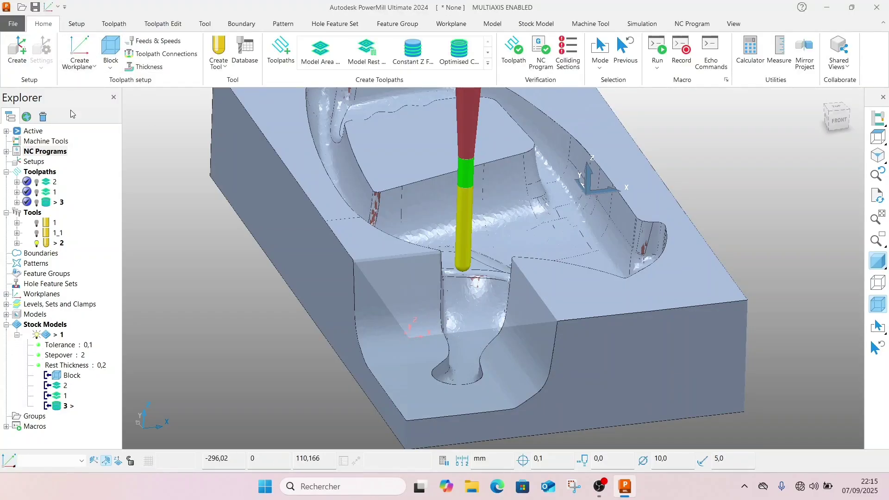
Set NC program 1's output workplane to 1 and its tool numbering to Automatic
{"action": "double_click", "coordinate": [13, 153]}
{"action": "left_click", "coordinate": [48, 170]}
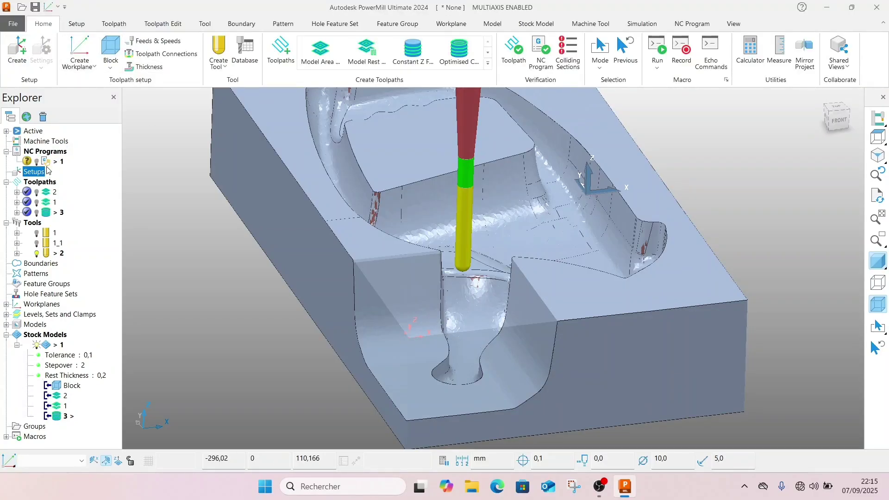
{"action": "right_click", "coordinate": [44, 161]}
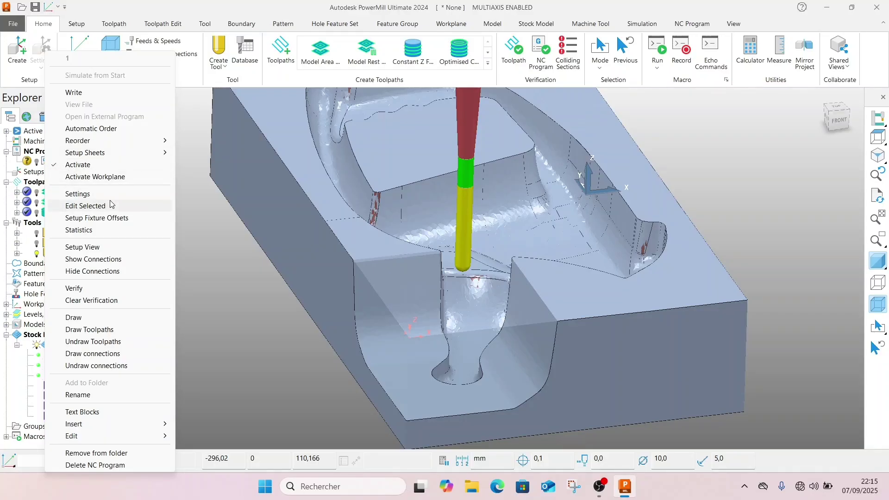
{"action": "left_click", "coordinate": [111, 194]}
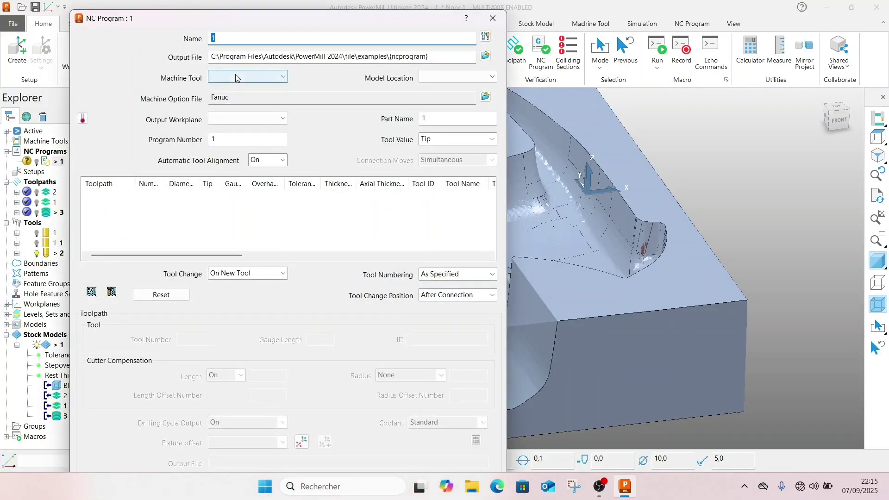
{"action": "left_click", "coordinate": [246, 119]}
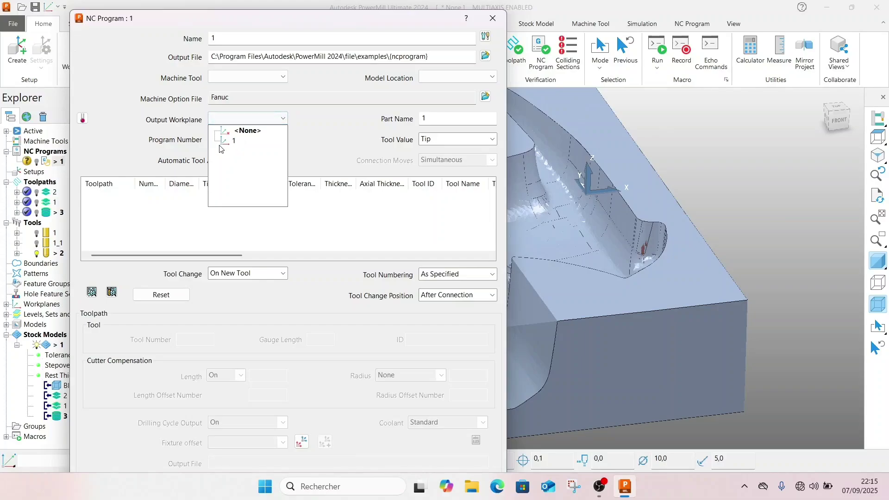
{"action": "left_click", "coordinate": [230, 141]}
{"action": "left_click", "coordinate": [466, 274]}
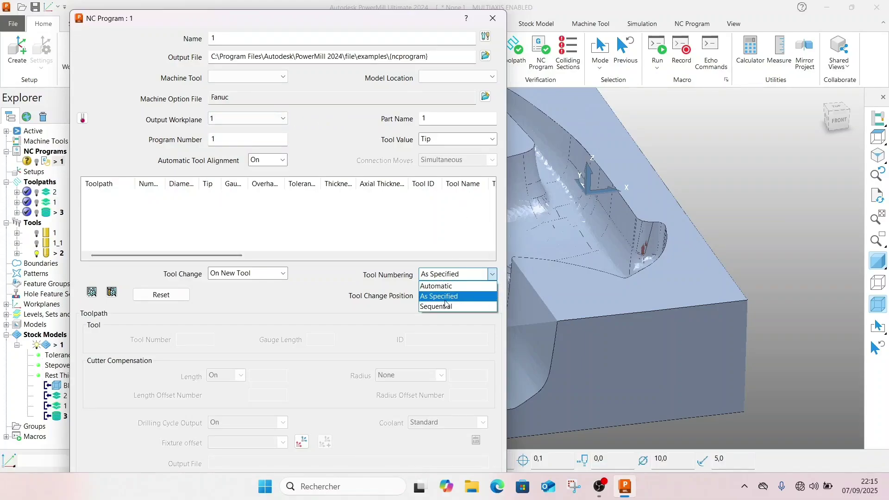
{"action": "left_click", "coordinate": [435, 286]}
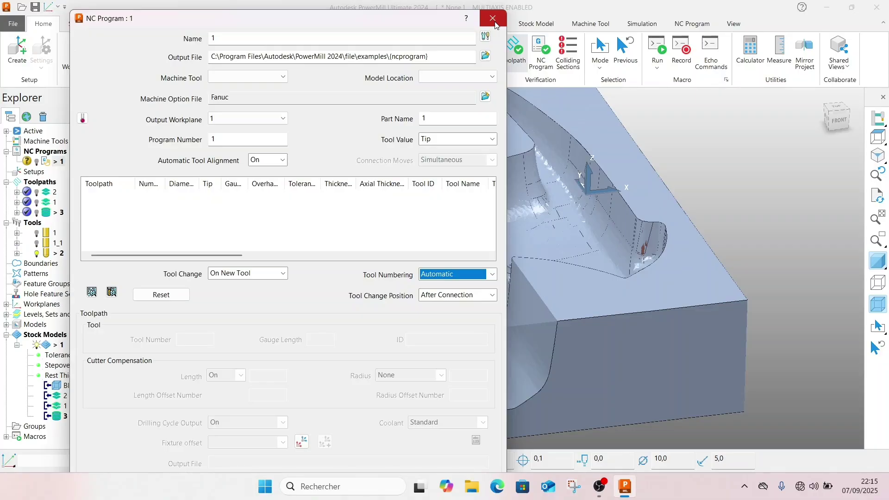
Set the NC program's output file to 1.tap on the desktop and close its settings
{"action": "left_click", "coordinate": [485, 37]}
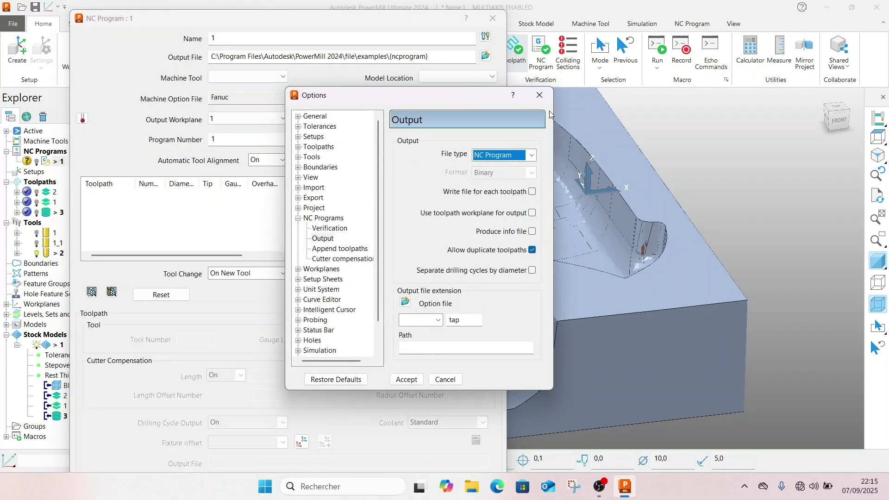
{"action": "left_click", "coordinate": [539, 95]}
{"action": "left_click", "coordinate": [486, 56]}
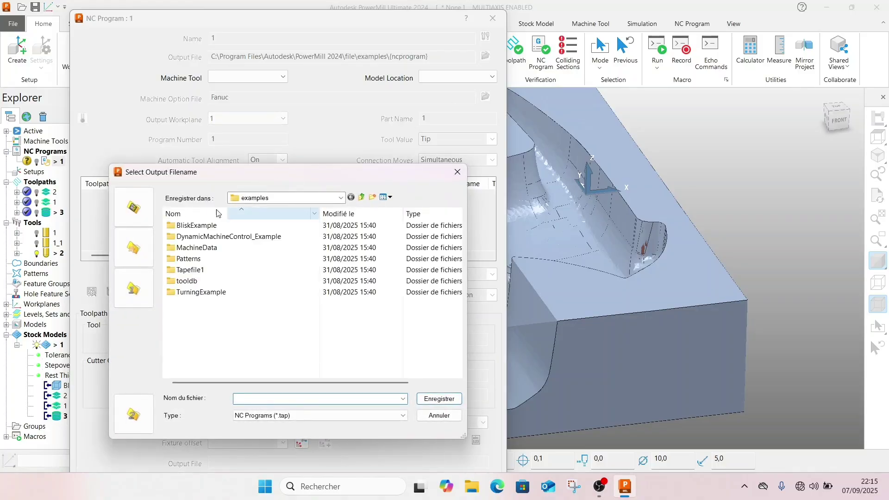
{"action": "left_click", "coordinate": [284, 198]}
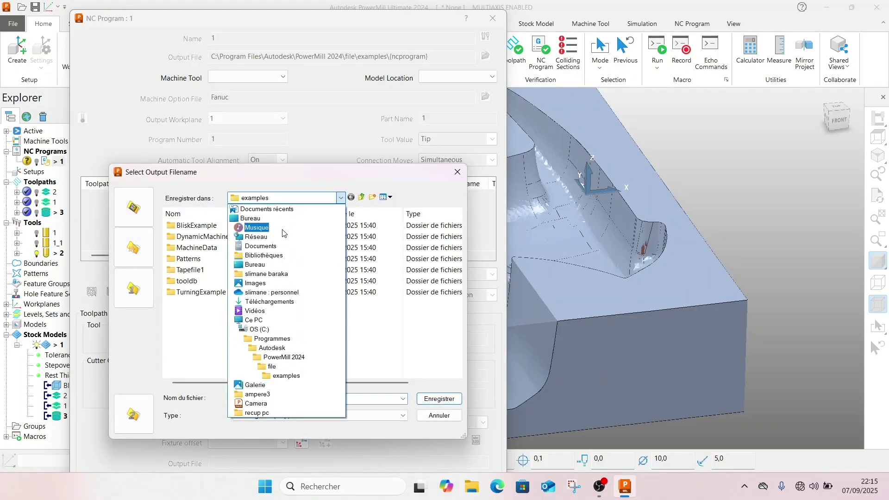
{"action": "left_click", "coordinate": [254, 218]}
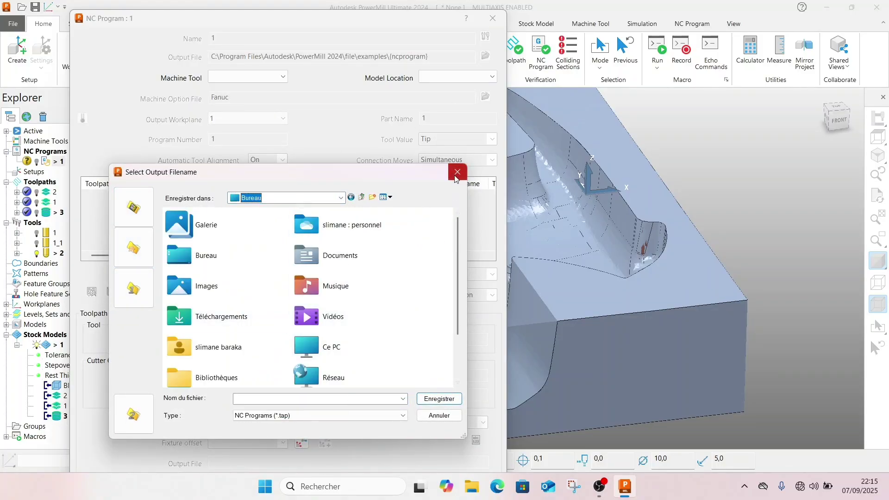
{"action": "left_click", "coordinate": [369, 400]}
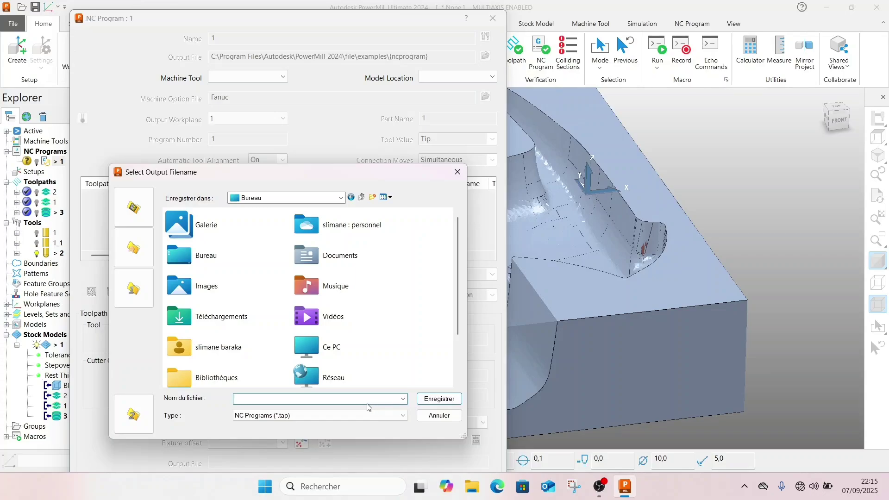
{"action": "type", "text": "1"}
{"action": "left_click", "coordinate": [443, 399]}
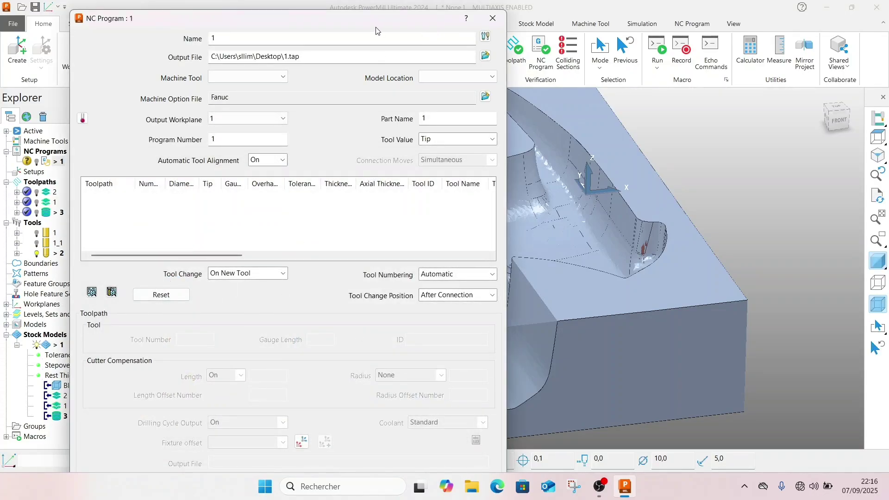
{"action": "left_click_drag", "start_coordinate": [376, 31], "coordinate": [391, 22]}
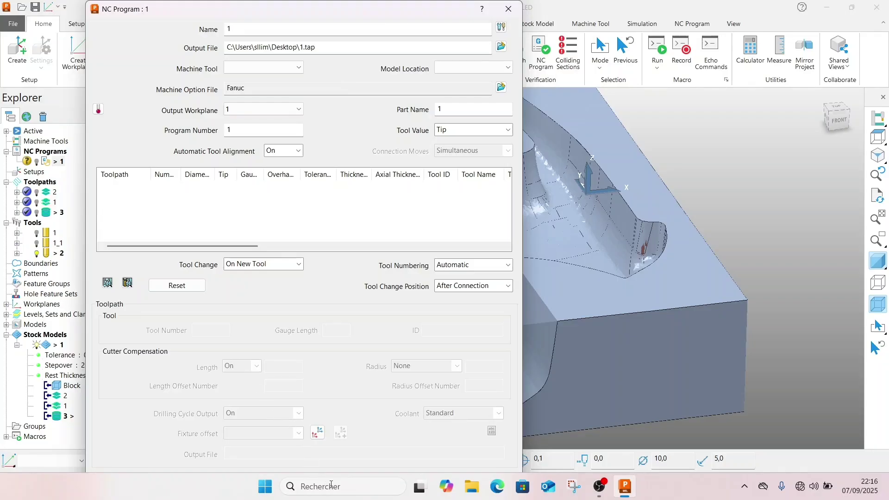
{"action": "mouse_move", "coordinate": [296, 18]}
{"action": "left_mouse_down"}
{"action": "mouse_move", "coordinate": [293, 5]}
{"action": "mouse_move", "coordinate": [299, 14]}
{"action": "mouse_move", "coordinate": [302, 3]}
{"action": "left_mouse_up"}
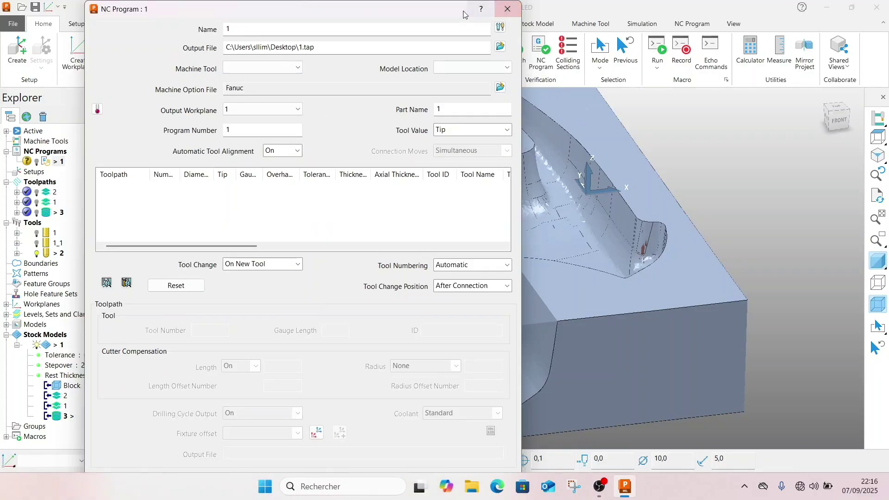
{"action": "left_click_drag", "start_coordinate": [454, 15], "coordinate": [452, 3]}
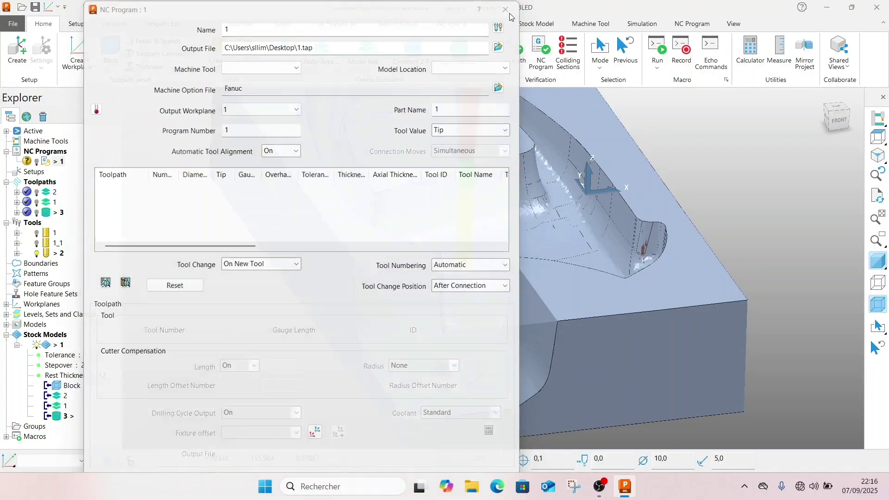
{"action": "left_click", "coordinate": [509, 13]}
Edit the selected NC program 1 and accept its current output settings
{"action": "right_click", "coordinate": [51, 160]}
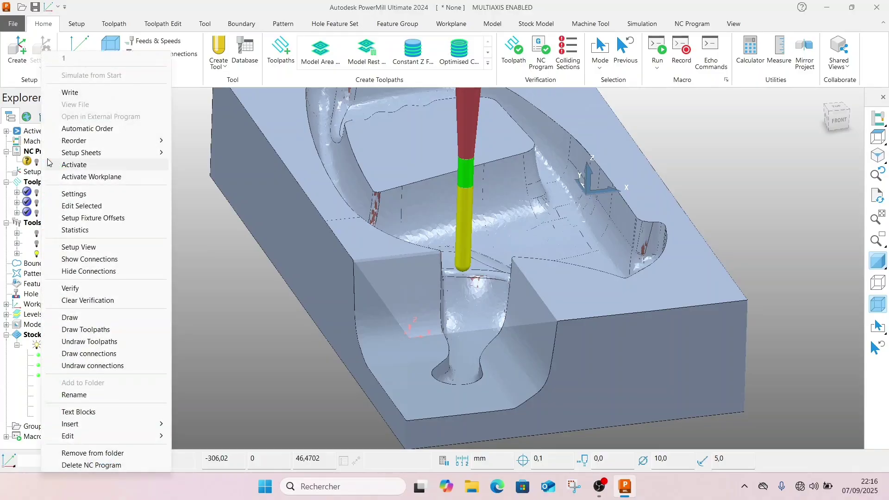
{"action": "left_click", "coordinate": [82, 207]}
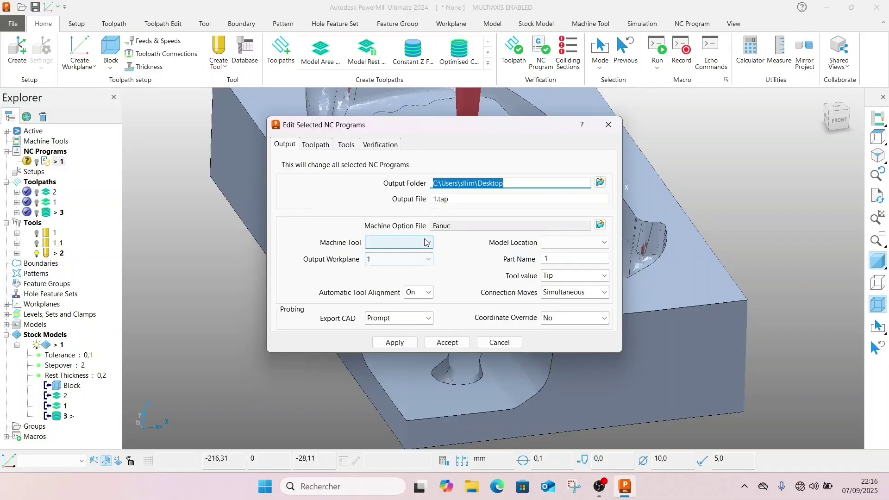
{"action": "left_click", "coordinate": [394, 343]}
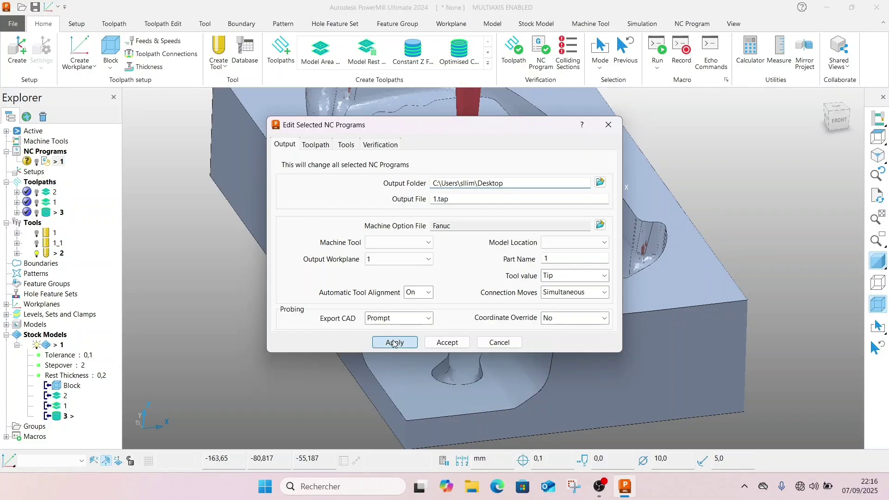
{"action": "left_click", "coordinate": [447, 342]}
Try to write NC program 1 to 1.tap on the desktop
{"action": "right_click", "coordinate": [42, 161]}
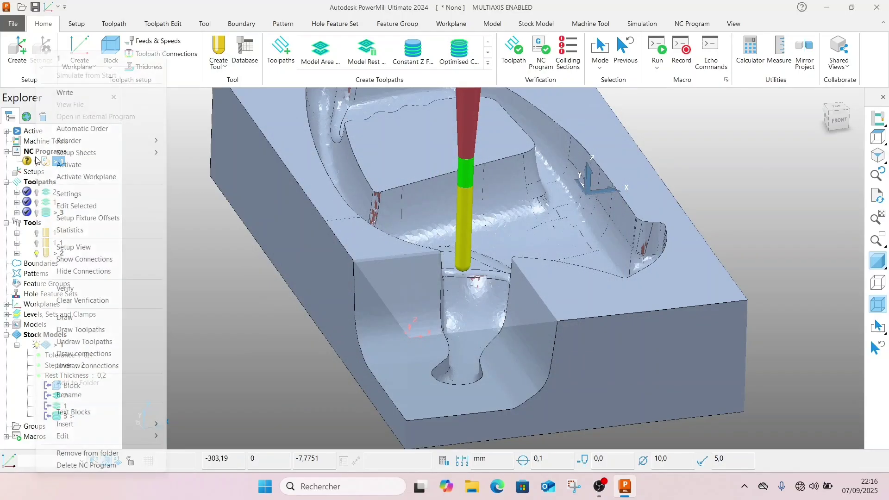
{"action": "left_click", "coordinate": [93, 90]}
{"action": "left_click", "coordinate": [77, 125]}
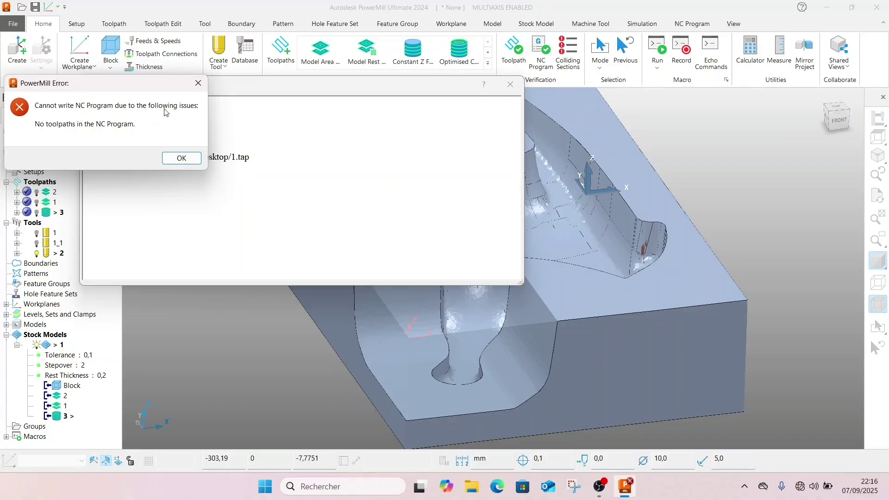
{"action": "left_click", "coordinate": [181, 158]}
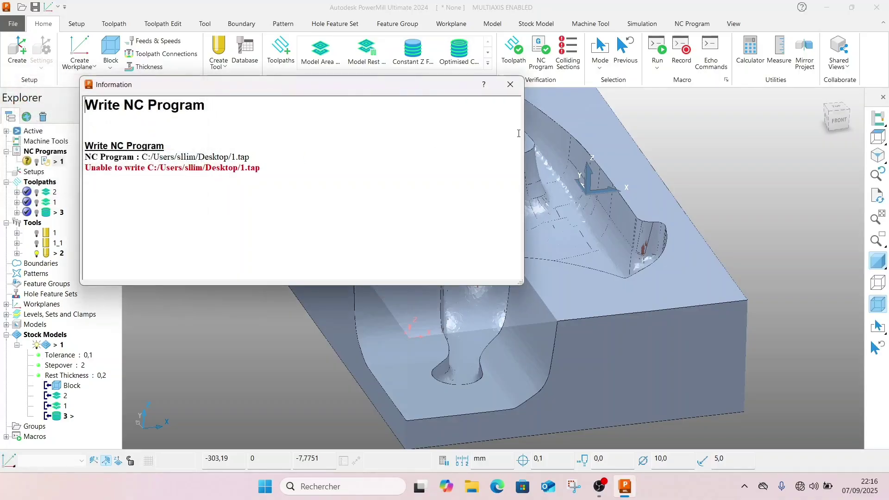
{"action": "left_click", "coordinate": [510, 84]}
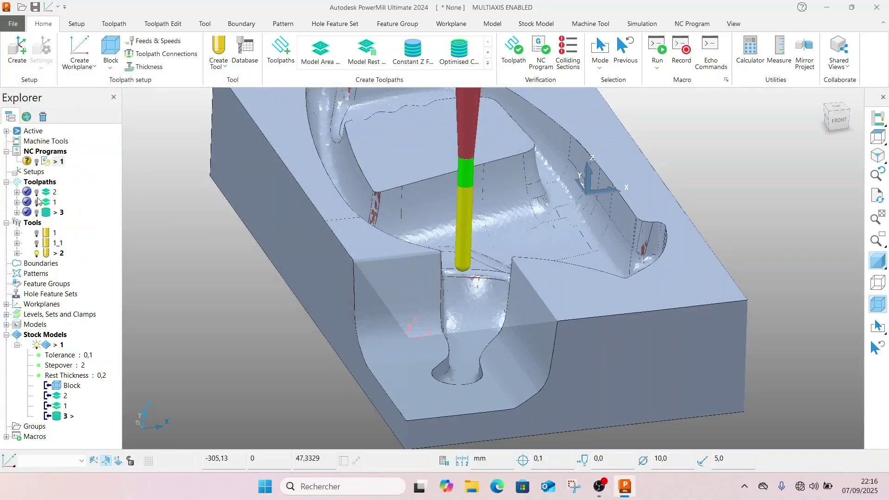
Deactivate toolpath 3, then add toolpaths 2, 1 and 3 in that order to NC program 1
{"action": "left_click", "coordinate": [49, 196]}
{"action": "double_click", "coordinate": [46, 213]}
{"action": "left_click", "coordinate": [46, 153]}
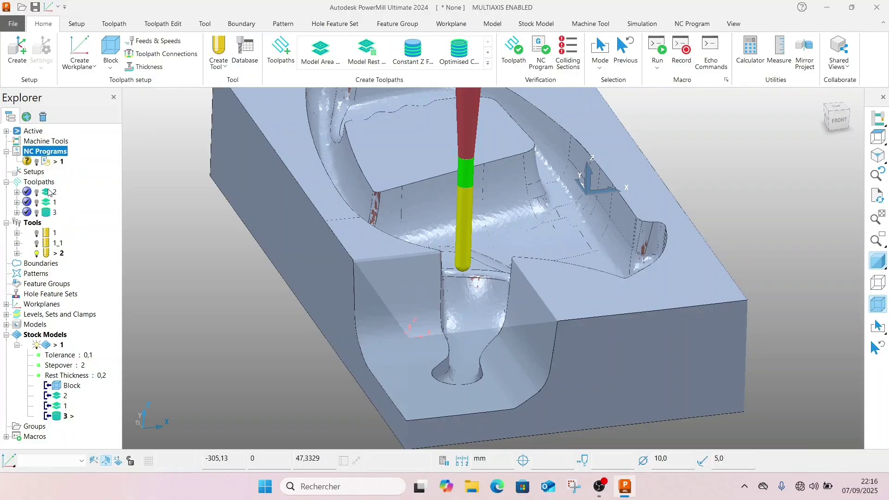
{"action": "left_click_drag", "start_coordinate": [49, 192], "coordinate": [46, 162]}
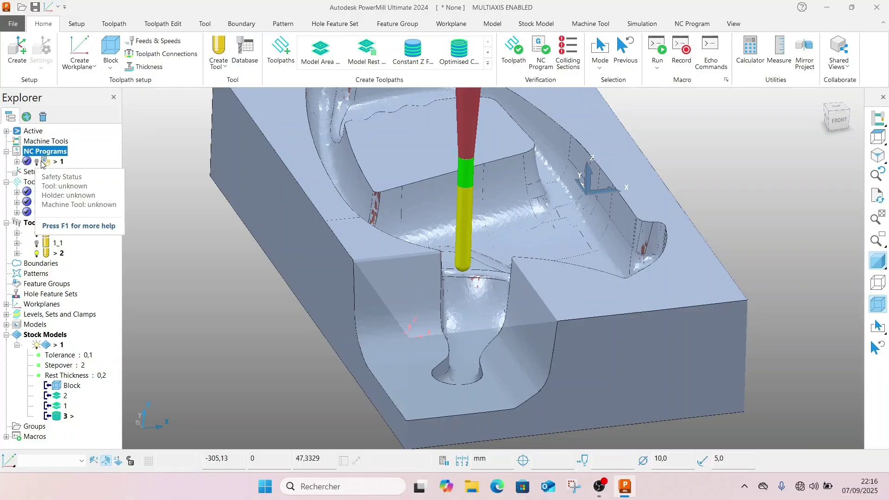
{"action": "left_click", "coordinate": [16, 162]}
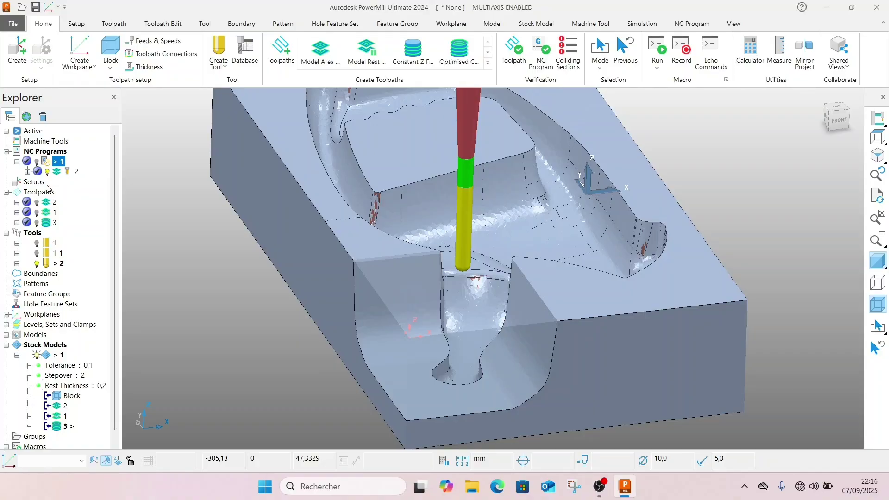
{"action": "left_click_drag", "start_coordinate": [48, 213], "coordinate": [56, 181]}
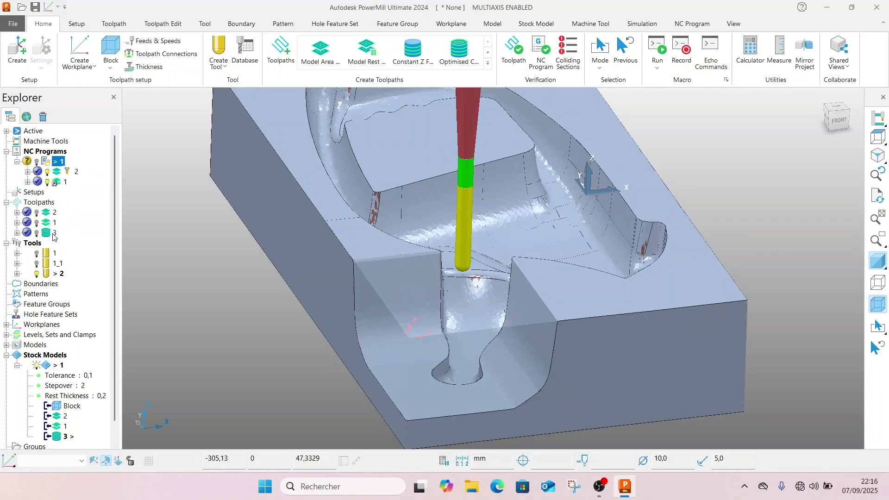
{"action": "left_click_drag", "start_coordinate": [46, 237], "coordinate": [54, 185]}
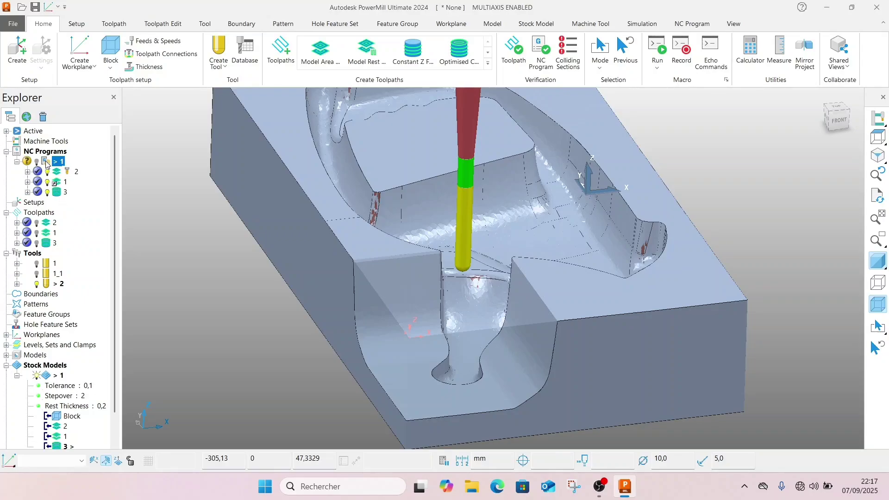
Write NC program 1, overwriting the existing 1.tap file, and close the report
{"action": "right_click", "coordinate": [46, 163]}
{"action": "left_click", "coordinate": [76, 92]}
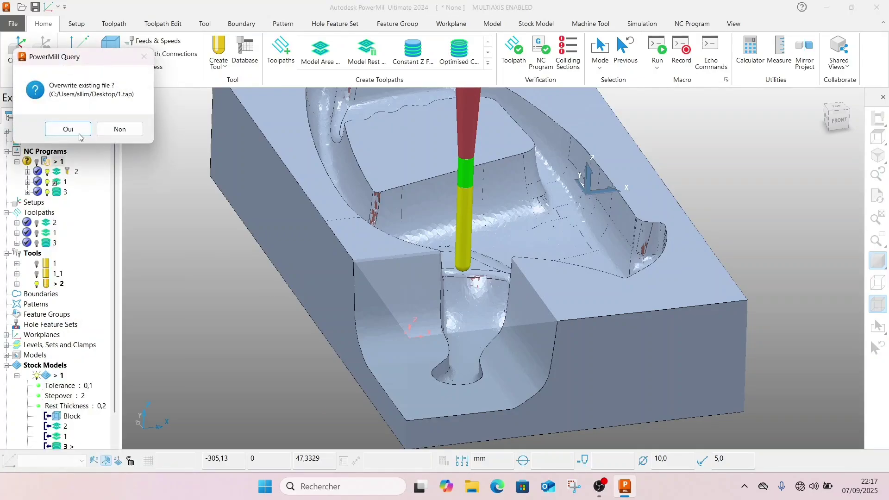
{"action": "left_click", "coordinate": [73, 130]}
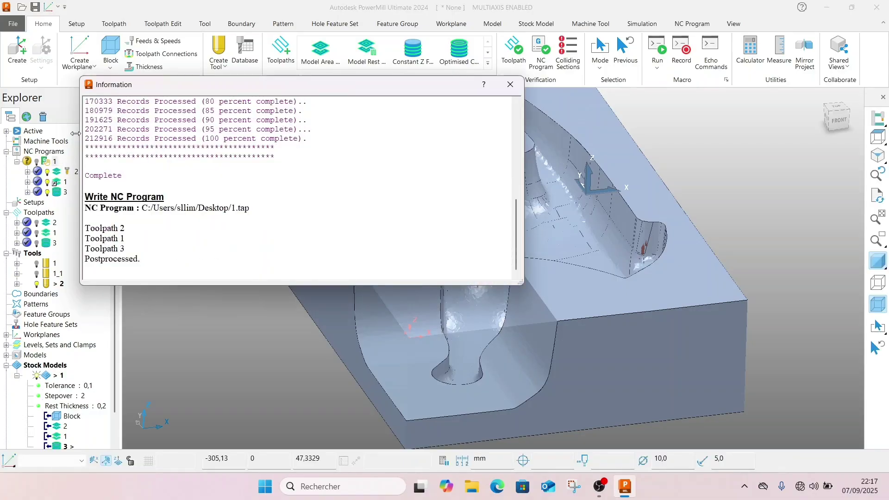
{"action": "left_click", "coordinate": [510, 84]}
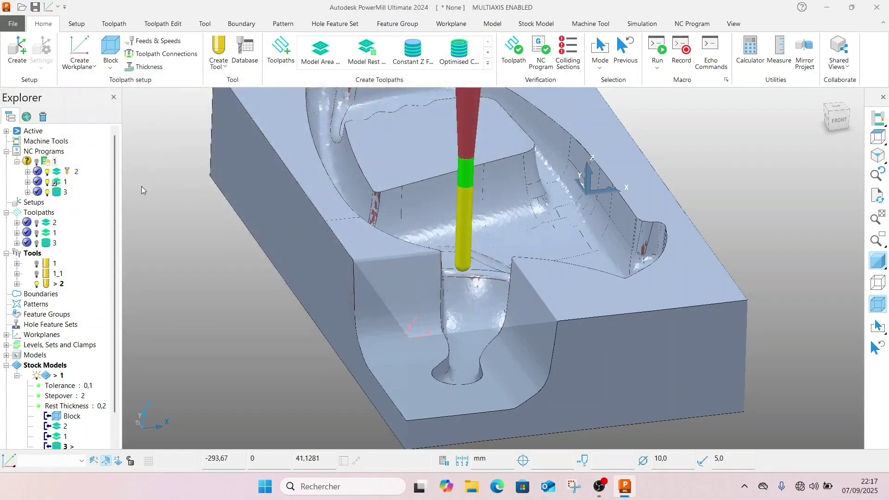
Open NC program 1 in an external program, setting Bloc-notes as the permanent application for .tap files
{"action": "right_click", "coordinate": [45, 162]}
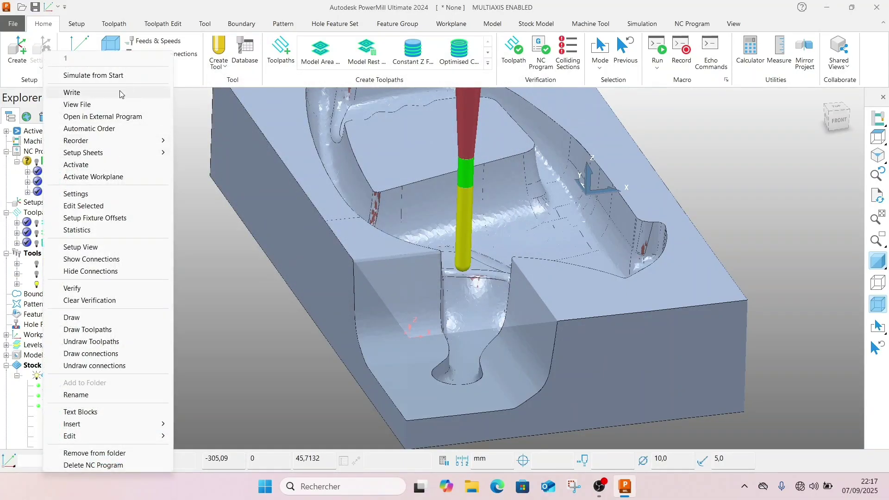
{"action": "left_click", "coordinate": [117, 116]}
{"action": "left_click", "coordinate": [395, 208]}
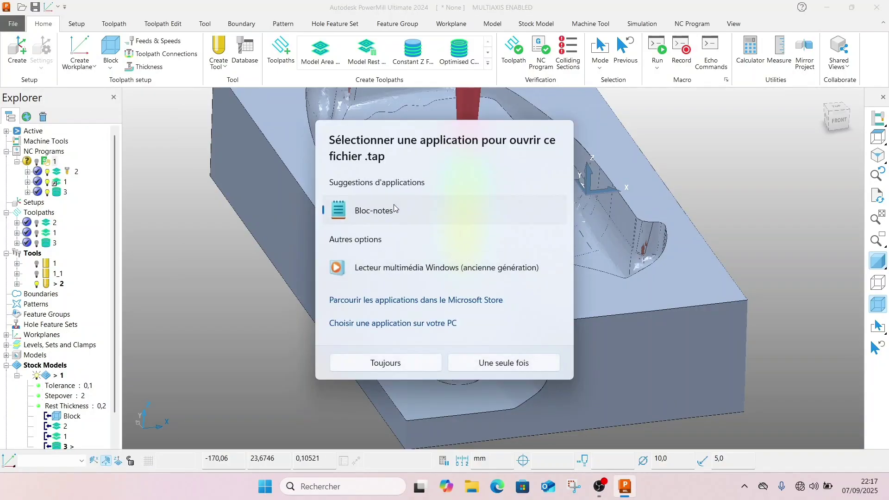
{"action": "left_click", "coordinate": [392, 364]}
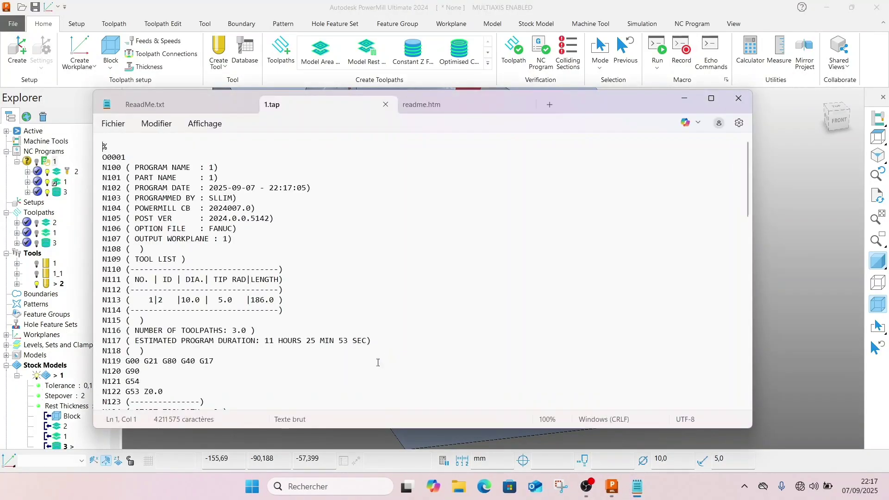
Examine the motion code, program header and tool list of 1.tap, and close the text editor
{"action": "scroll", "coordinate": [378, 362], "scroll_direction": "down", "scroll_amount": 20}
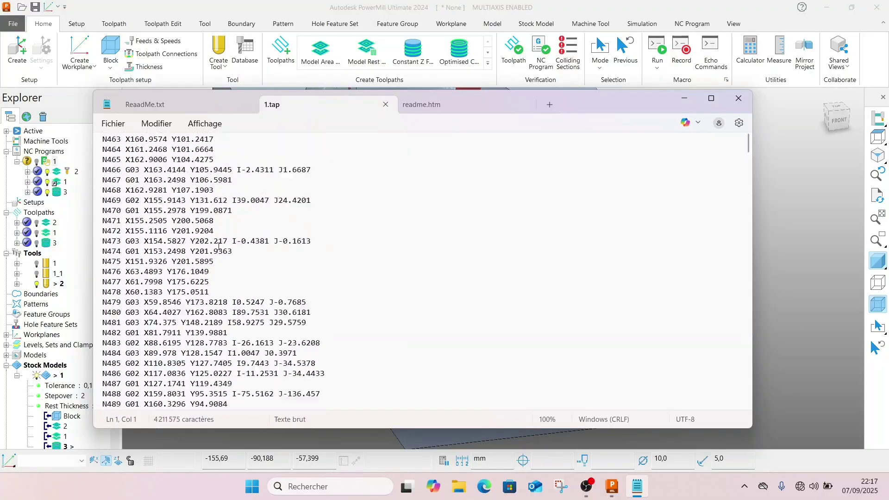
{"action": "scroll", "coordinate": [219, 246], "scroll_direction": "up", "scroll_amount": 20}
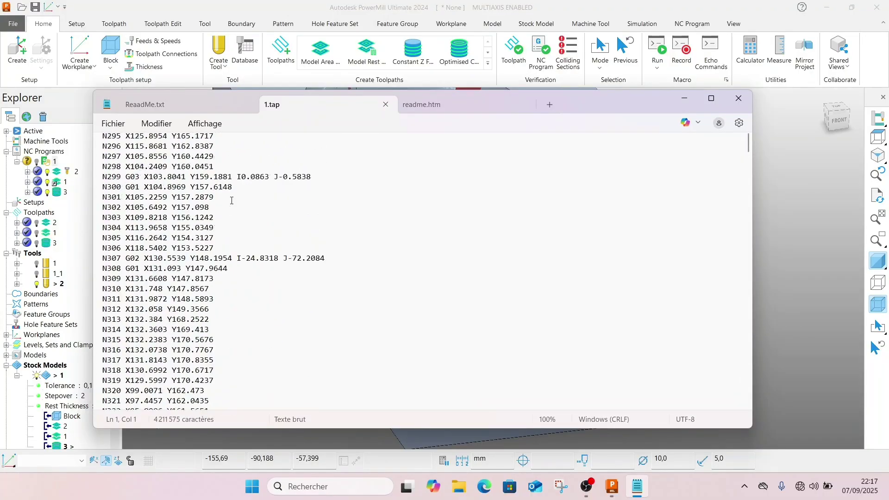
{"action": "scroll", "coordinate": [232, 200], "scroll_direction": "up", "scroll_amount": 20}
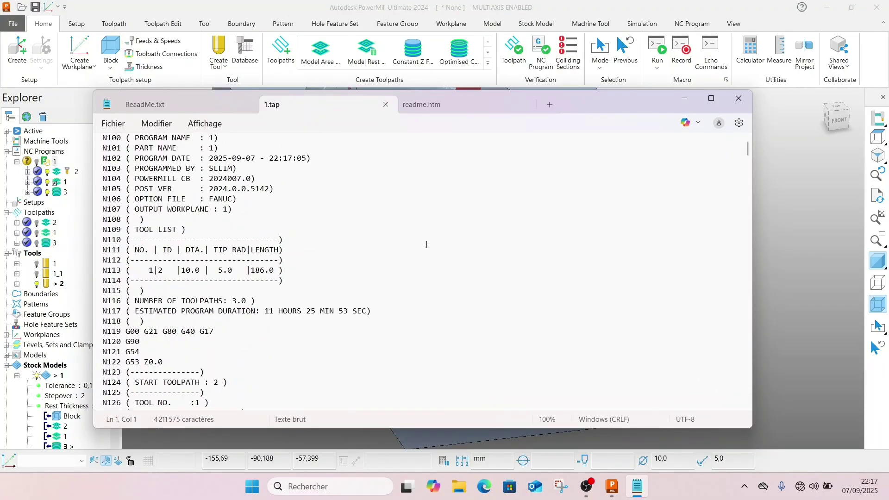
{"action": "scroll", "coordinate": [368, 244], "scroll_direction": "up", "scroll_amount": 1}
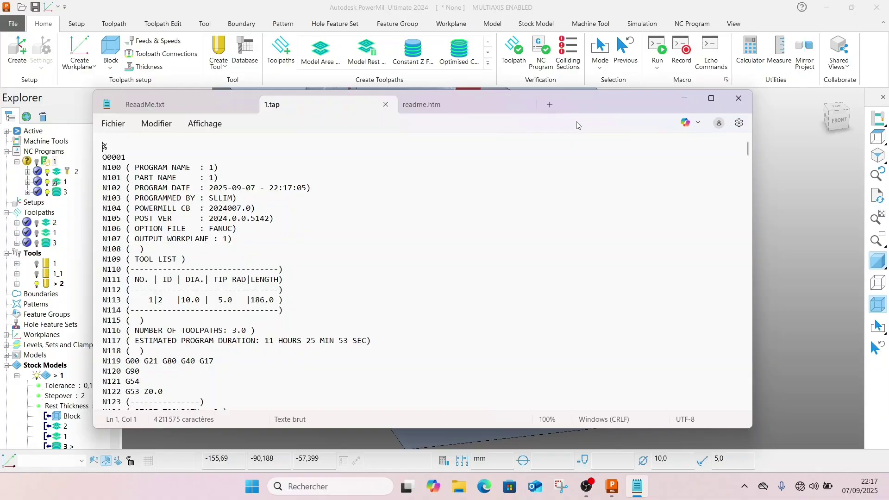
{"action": "left_click", "coordinate": [738, 98]}
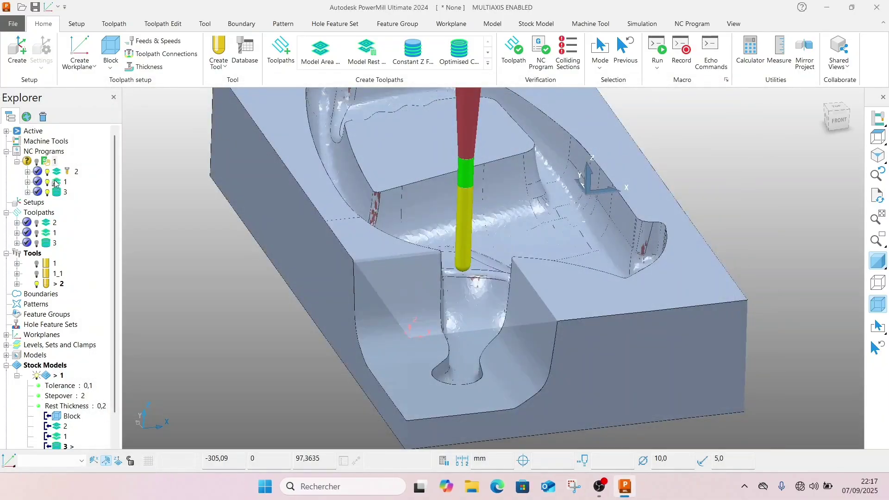